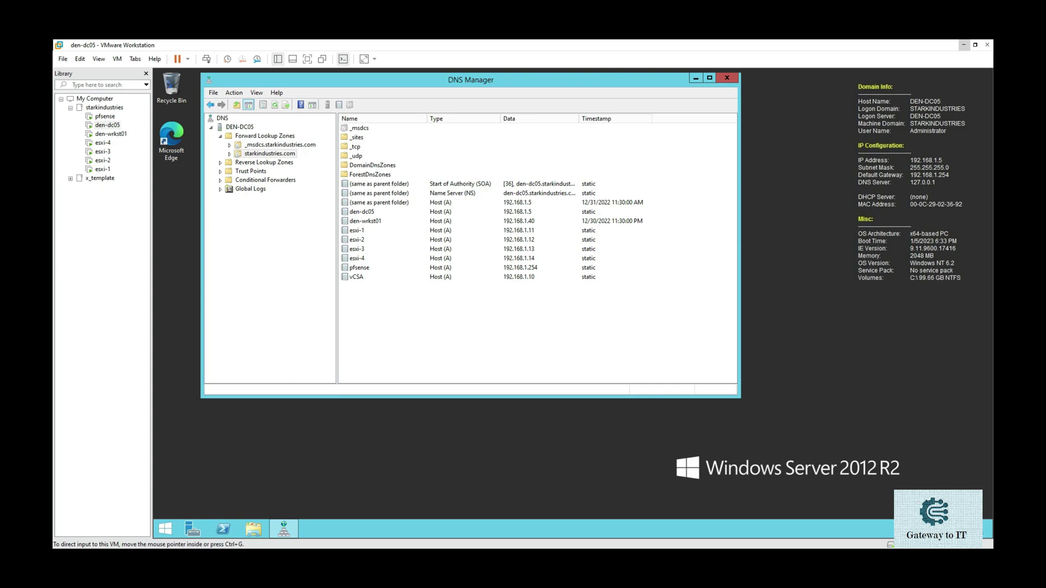
- Select the esxi-1, esxi-2, esxi-3, pfsense and vCSA (192.168.1.10) host records in DNS Manager
left_click(372, 232)
left_click(370, 241)
left_click(364, 249)
left_click(365, 267)
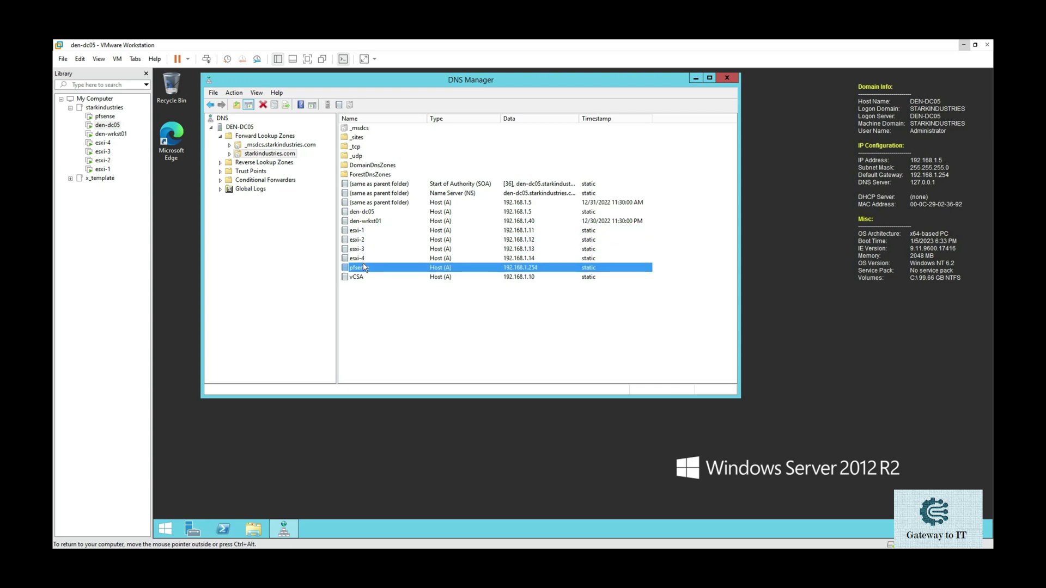
left_click(368, 278)
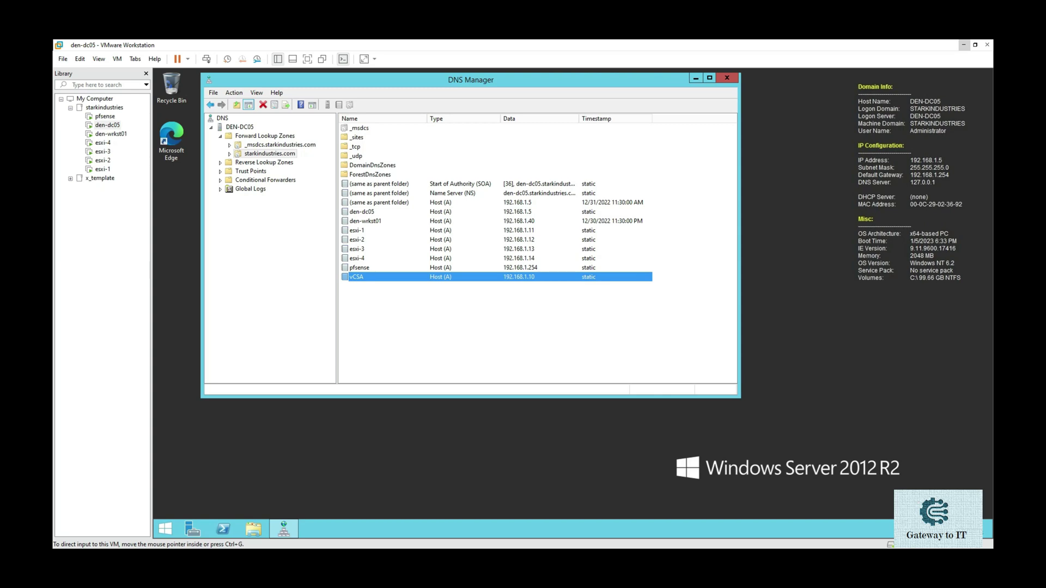
- Move the vsphere 7.0.0_15843807 folder into view and select VMware-VCSA-all-7.0.0-16189094.iso
left_click_drag(992, 283, 491, 134)
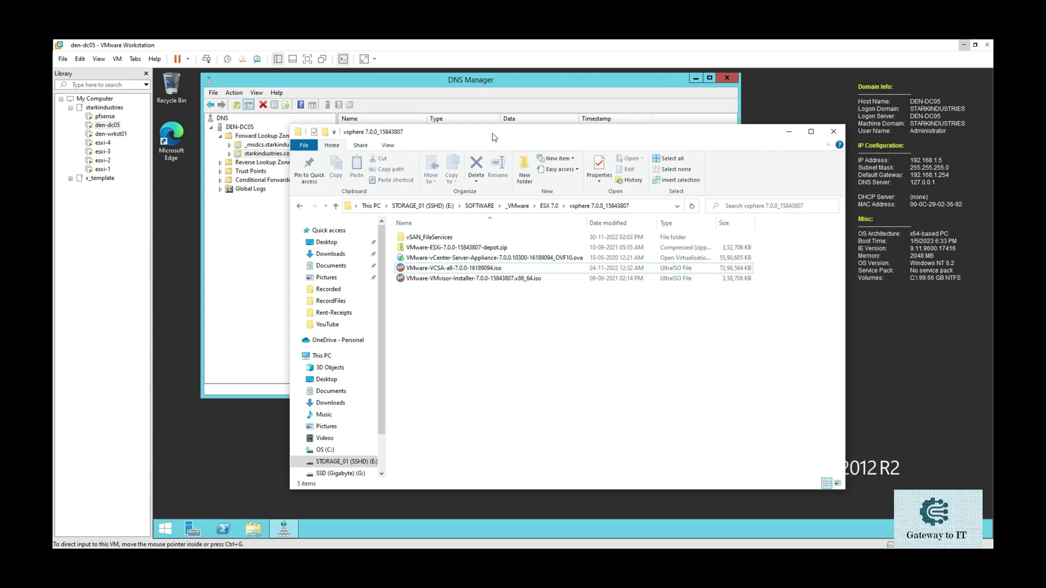
left_click_drag(492, 137, 454, 133)
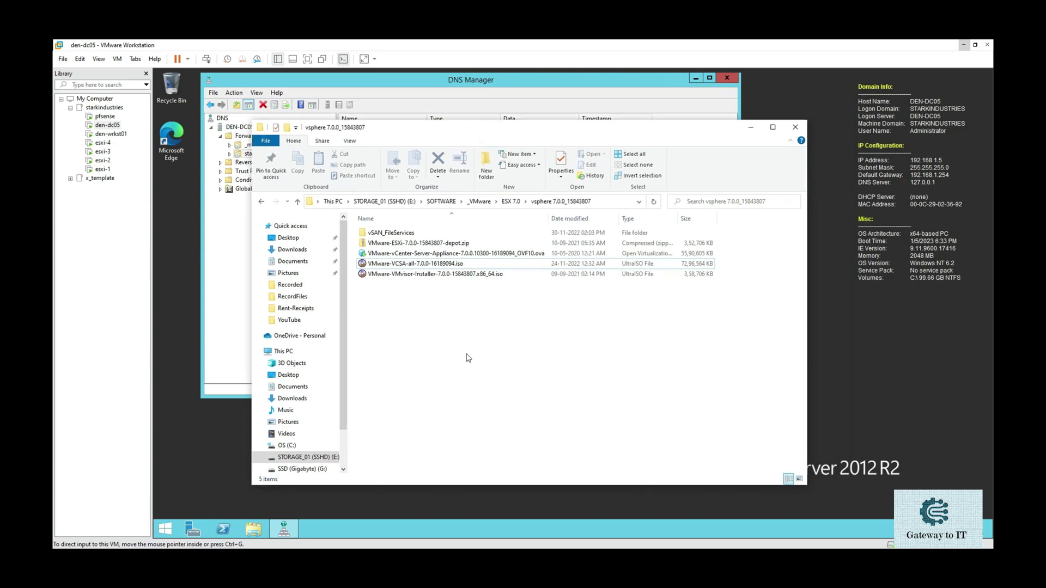
left_click(408, 267)
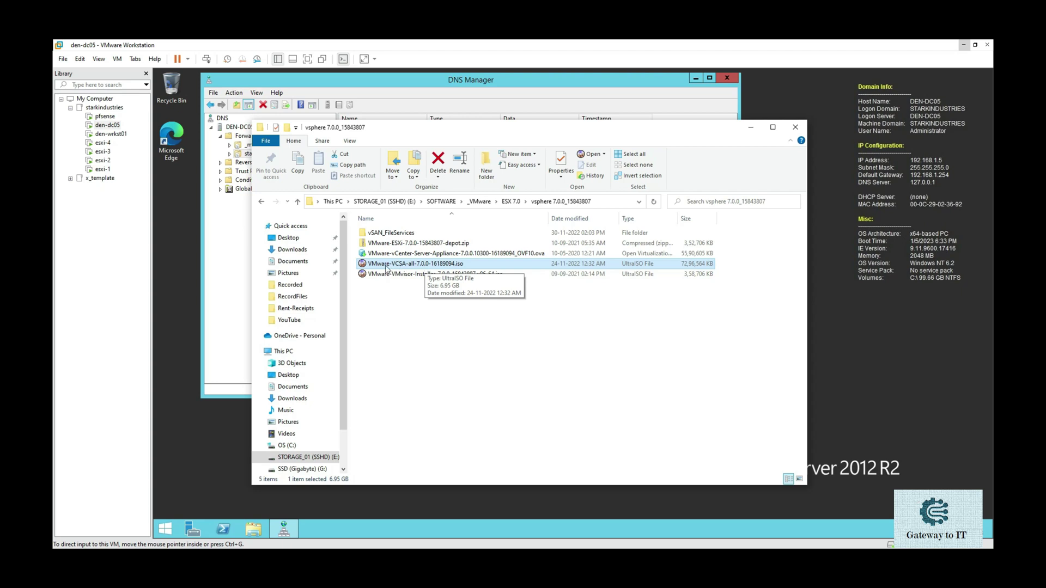
- Locate the vCenter Server Appliance OVA in the ISO's vcsa folder via UltraISO, then select it in Explorer
double_click(404, 265)
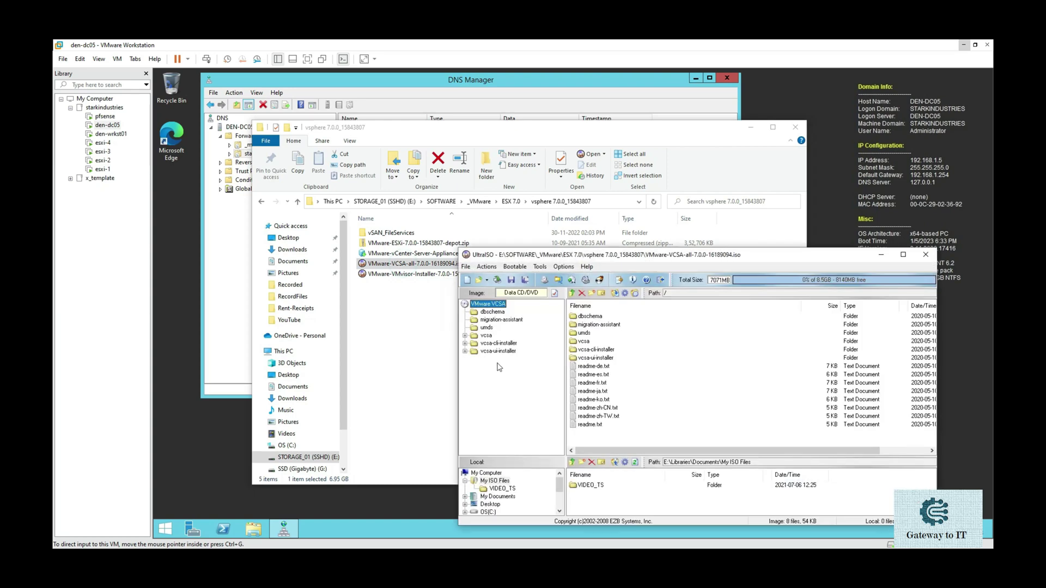
left_click_drag(687, 257, 552, 149)
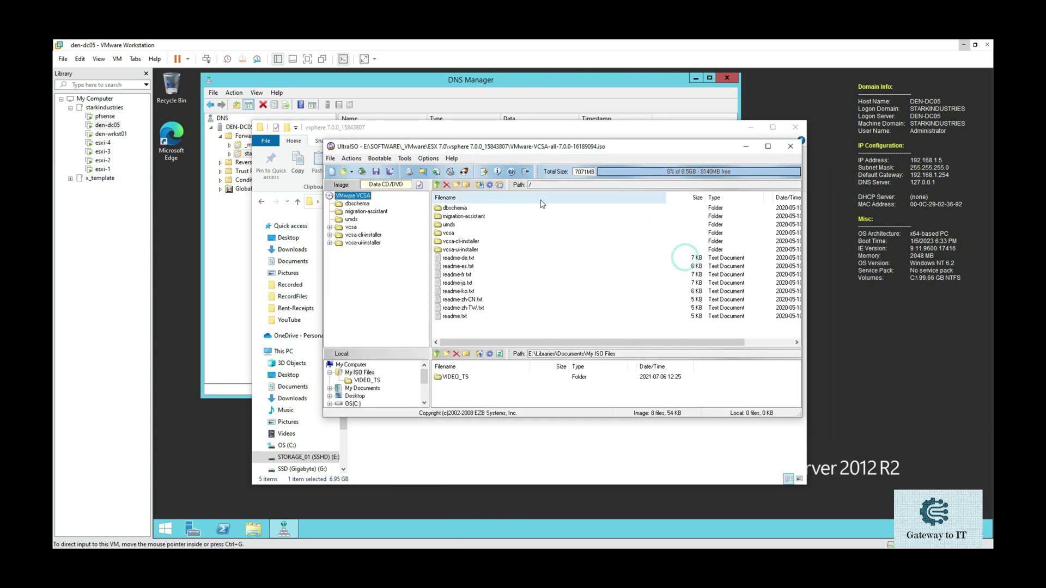
double_click(458, 234)
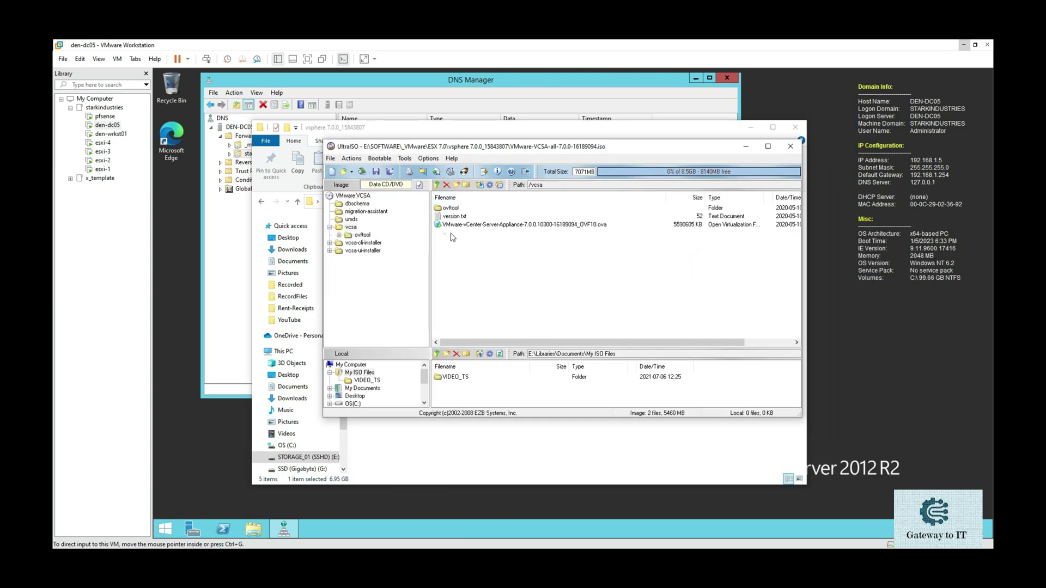
left_click(525, 230)
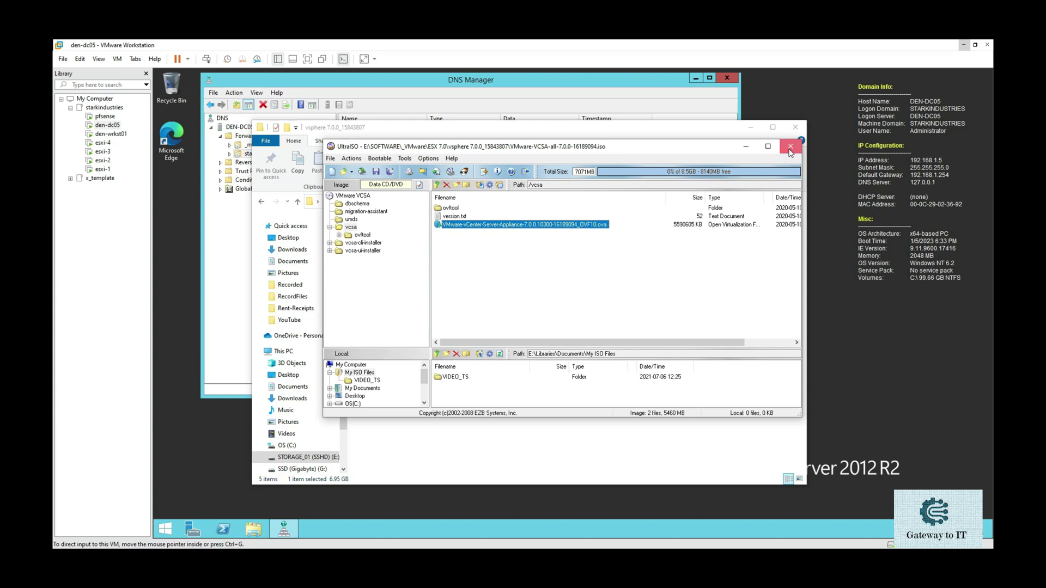
left_click(790, 146)
left_click(481, 254)
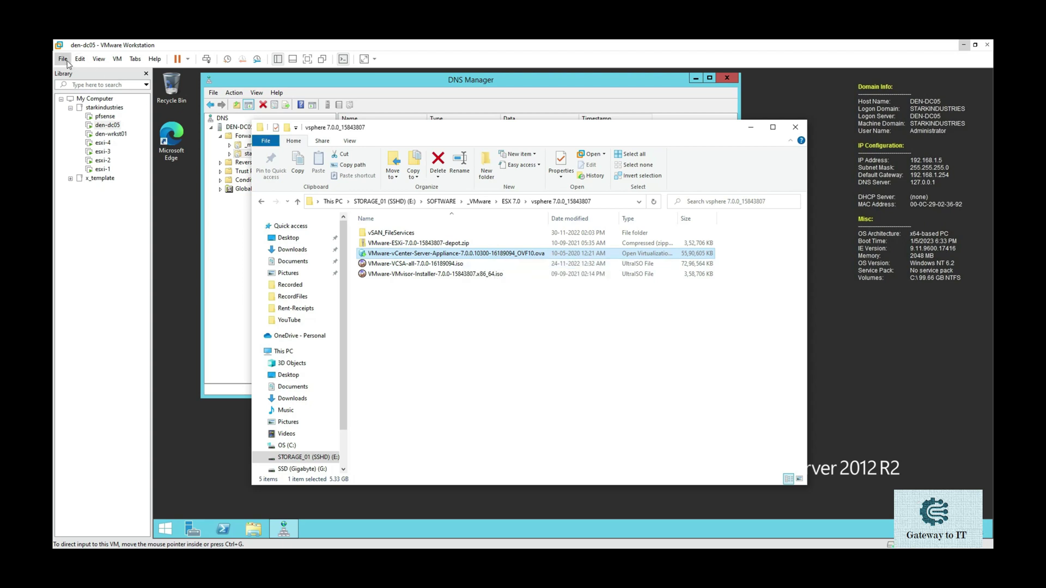
- Open the vCenter Server Appliance OVA from the vsphere 7.0.0_15843807 folder for import
left_click(63, 59)
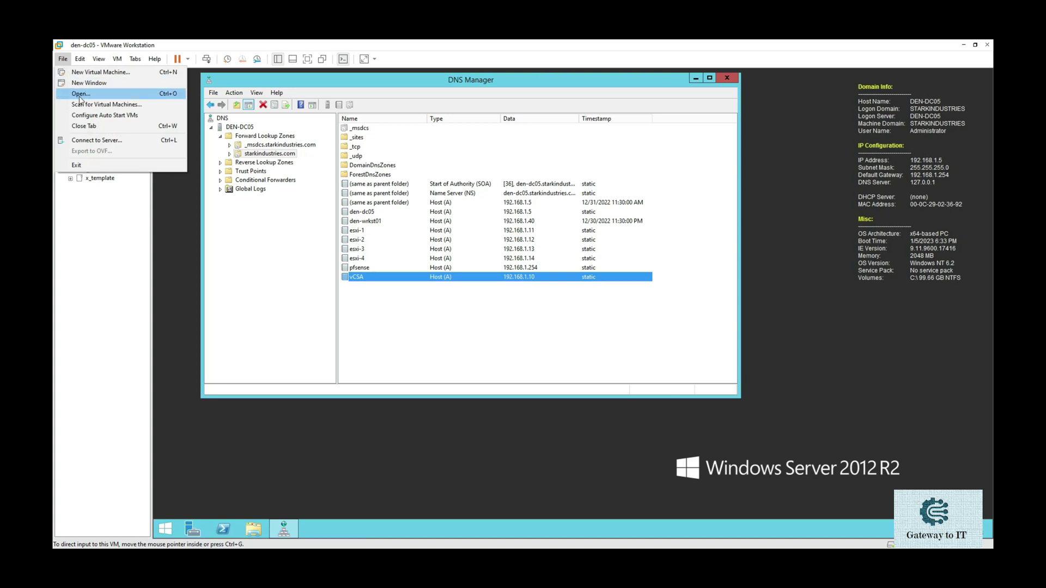
left_click(80, 95)
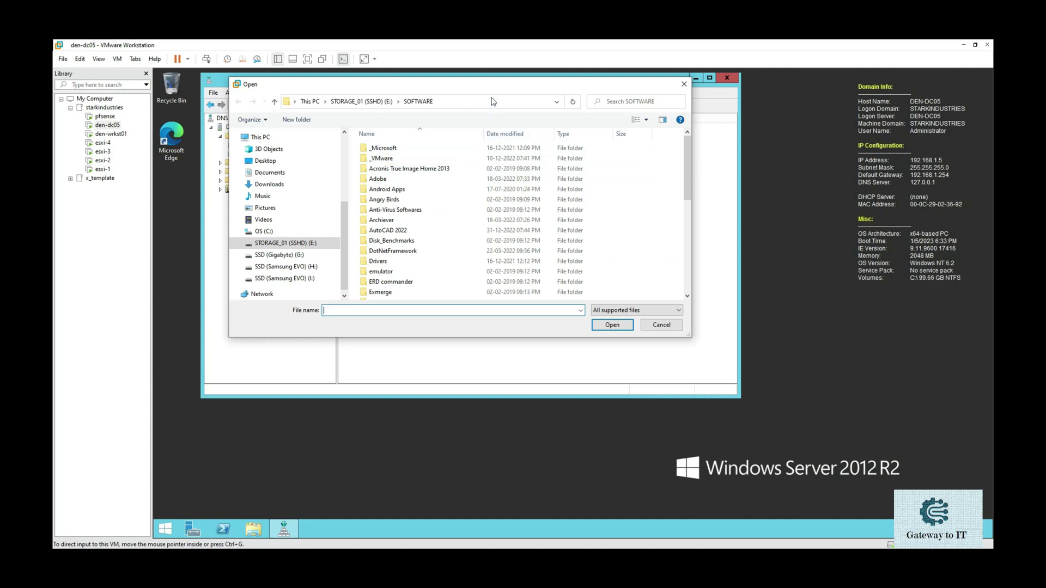
left_click(493, 101)
type("E:\\SOFTWARE\\_VMware\\ESX 7.0\\vsphere 7.0.0_15843807")
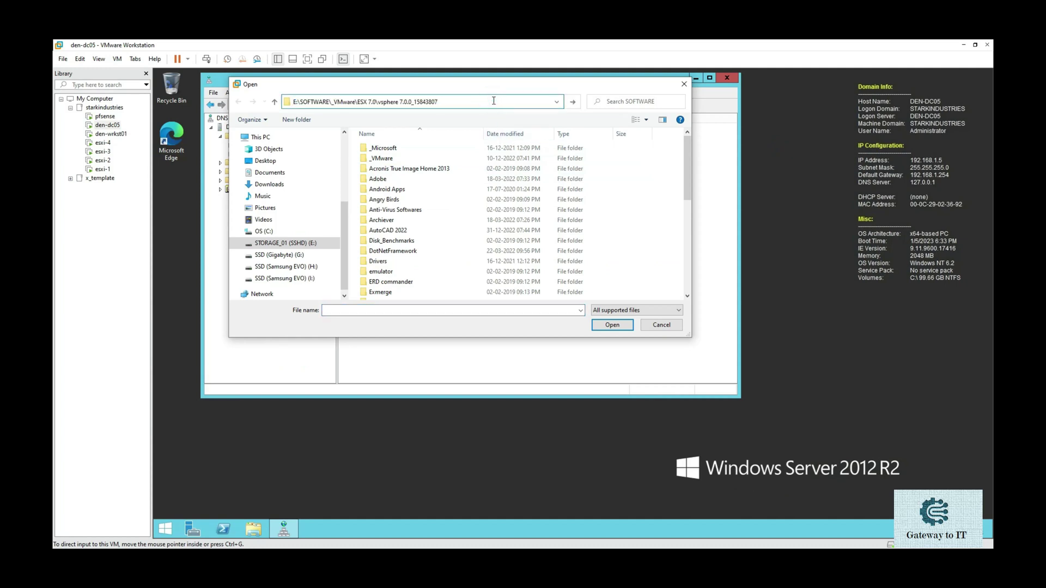
key("Return")
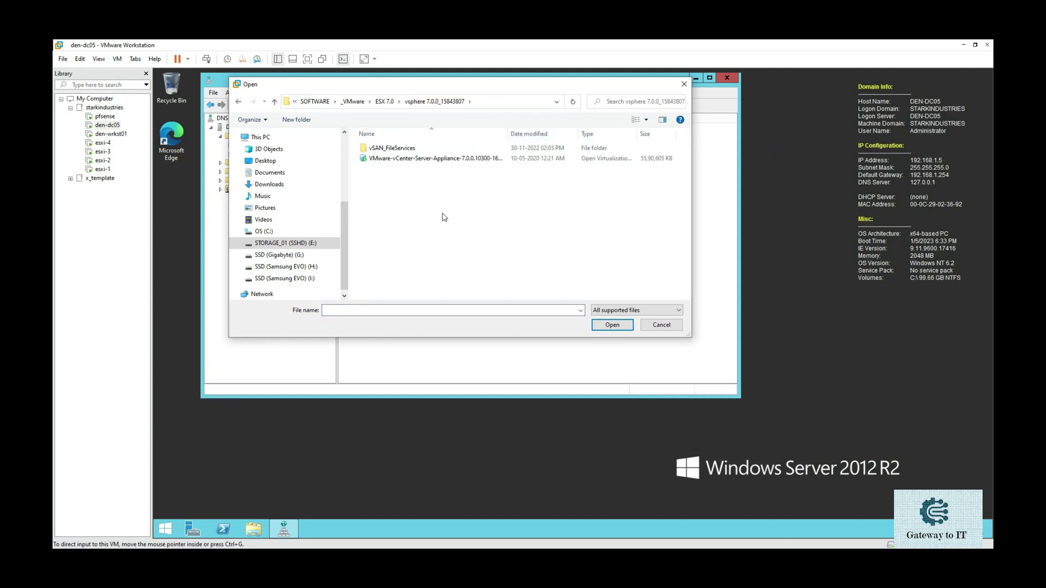
left_click(426, 161)
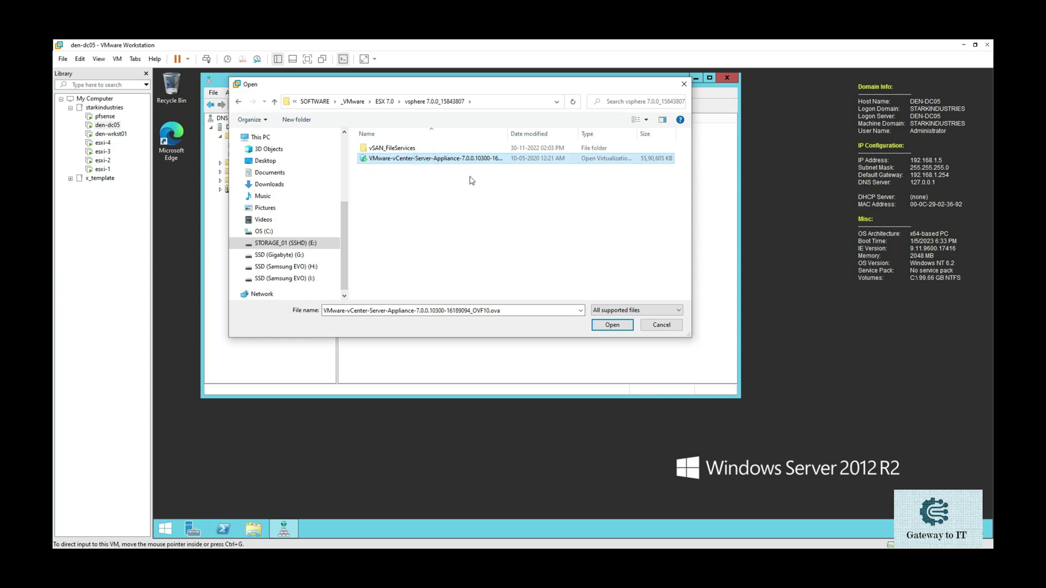
left_click(600, 328)
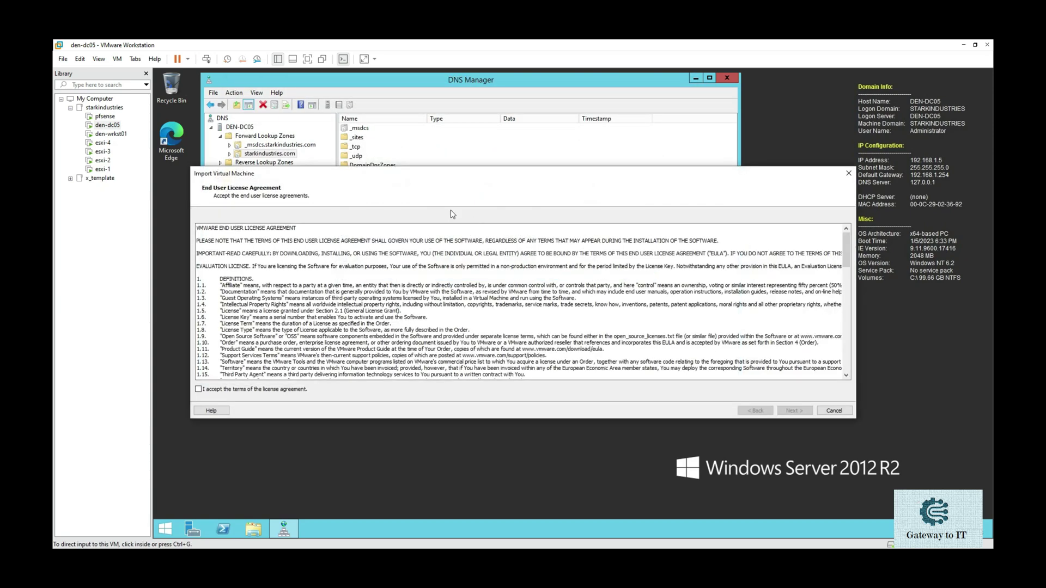
- Accept the license agreement and name the new virtual machine vcsa
left_click(256, 390)
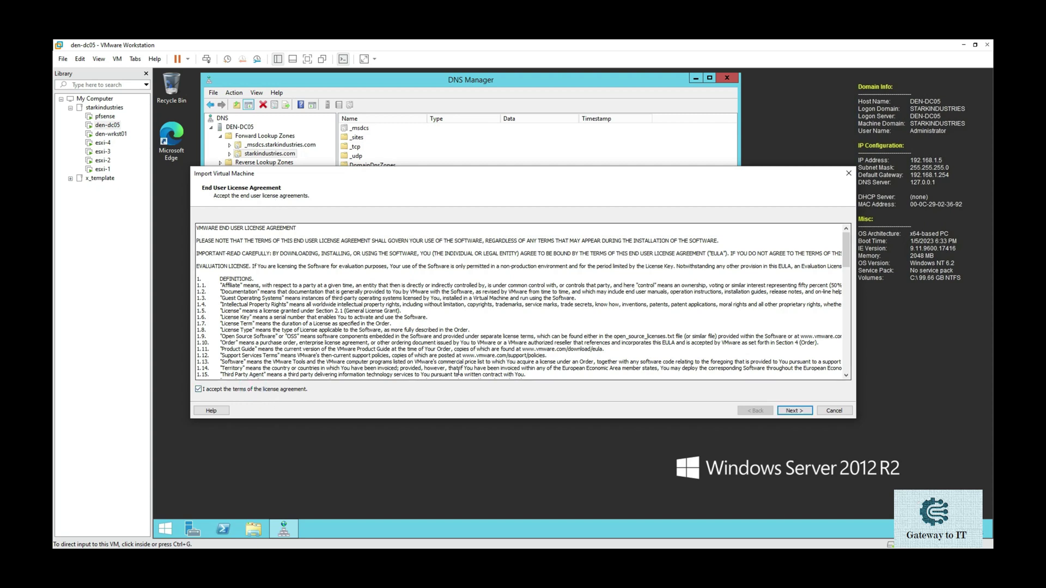
left_click(795, 410)
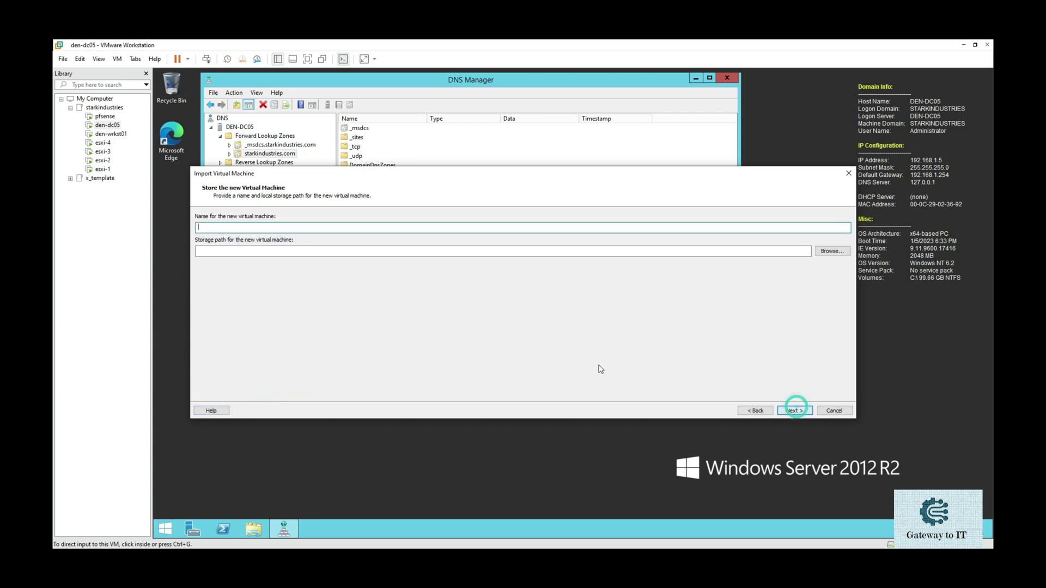
left_click(253, 225)
type("vcsa")
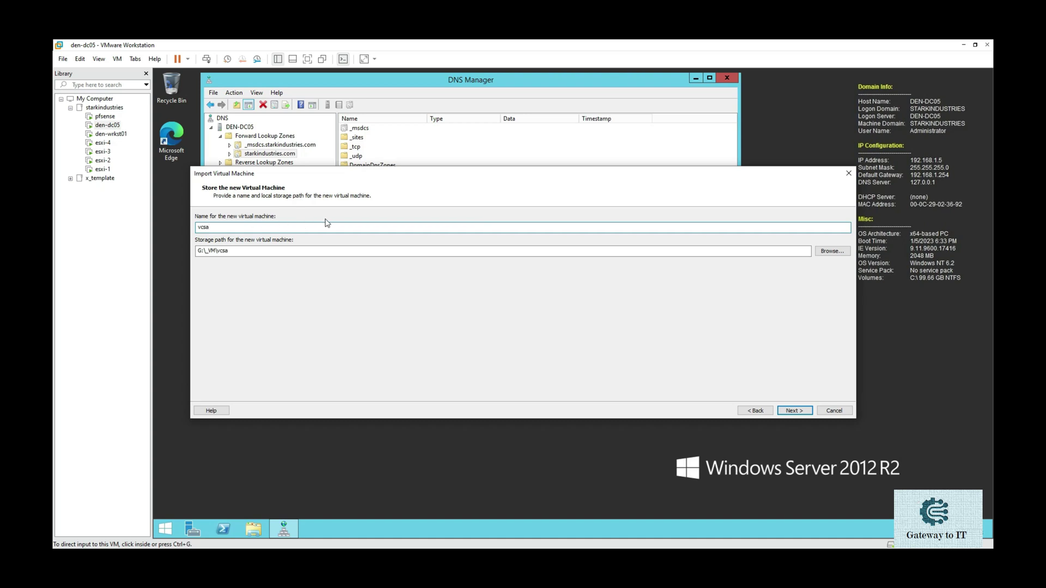
- Set the storage path to G:\_VM\vsphereESX\vcsa
left_click_drag(993, 133, 500, 118)
left_click(656, 187)
key("ctrl+c")
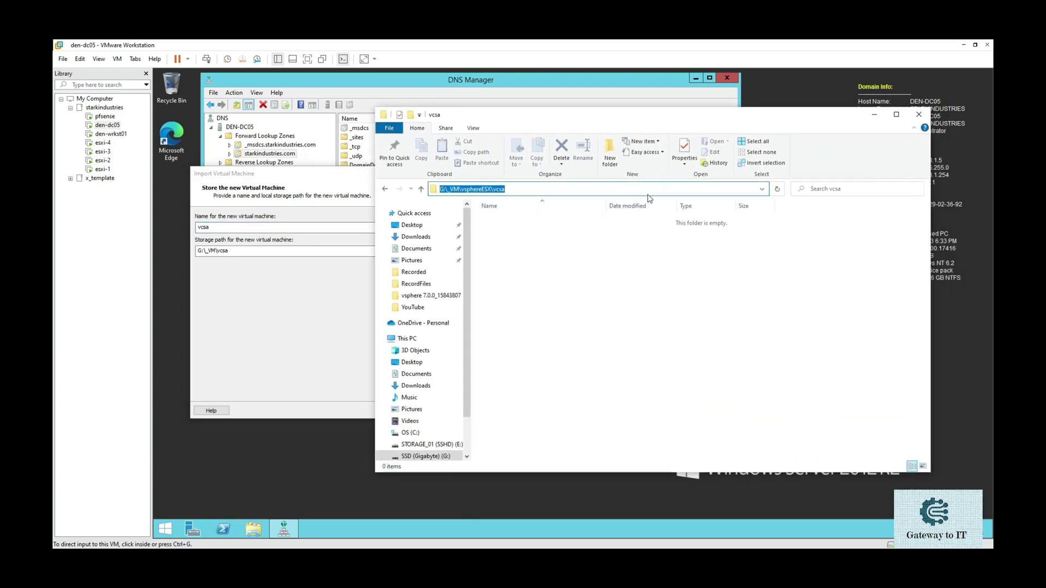
left_click(284, 295)
left_click_drag(308, 252, 171, 252)
key("ctrl+v")
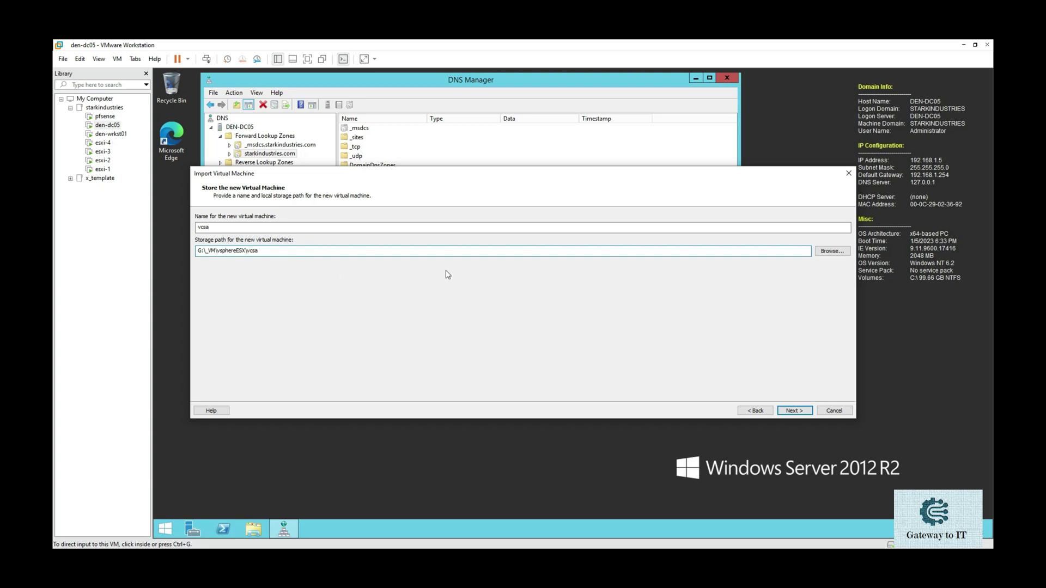
- Keep Tiny vCenter Server with Embedded PSC as the deployment size and advance to Properties
left_click(796, 414)
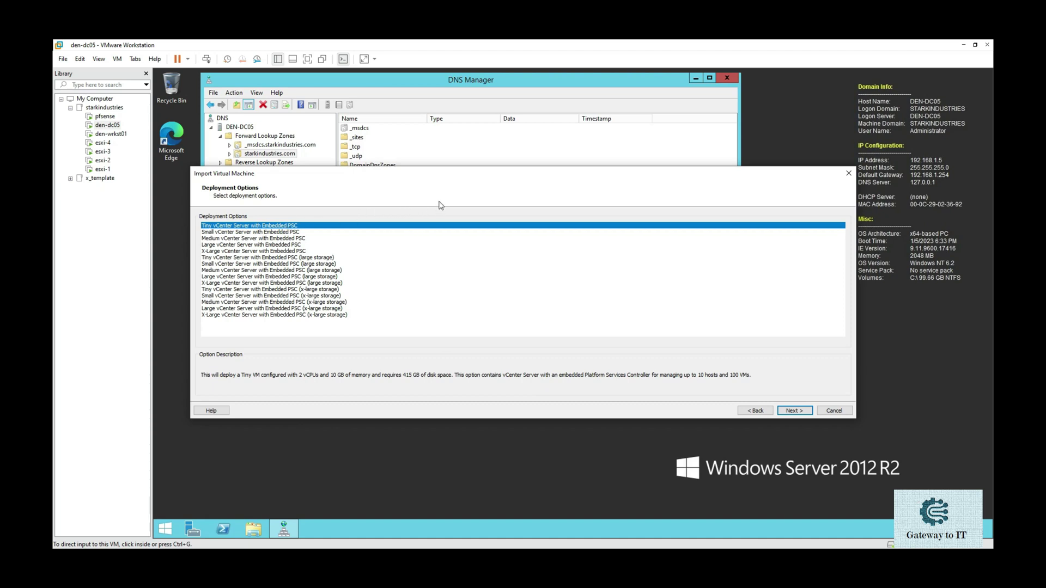
left_click(795, 412)
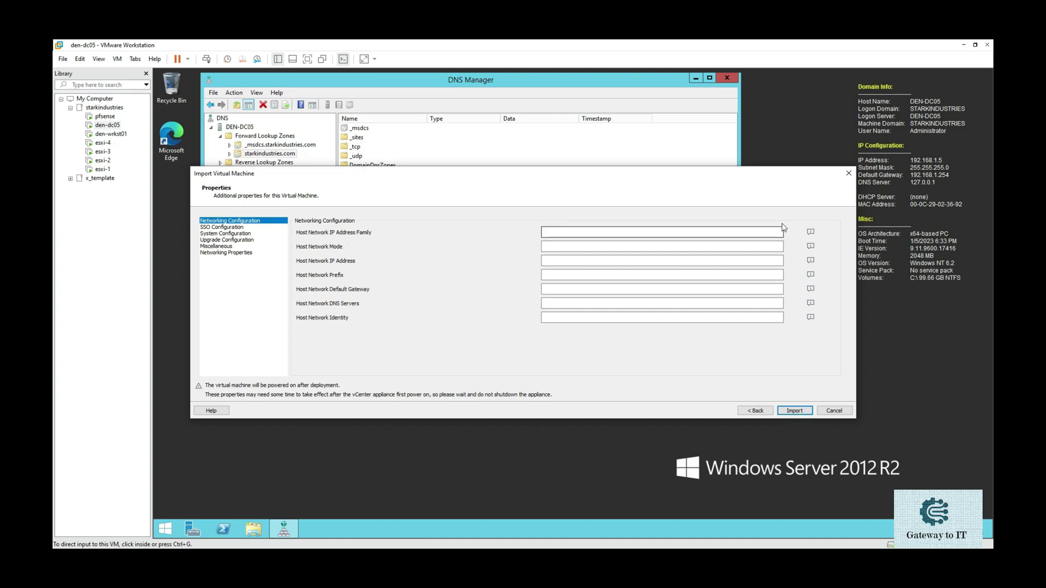
- Enter ipv4 for Host Network IP Address Family and static for Host Network Mode
mouse_move(810, 234)
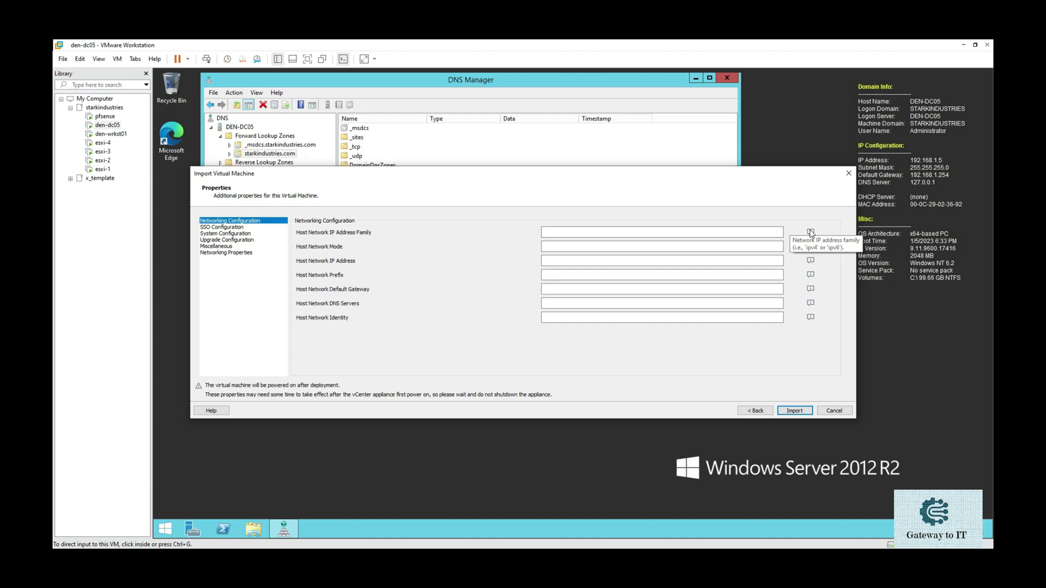
left_click(724, 233)
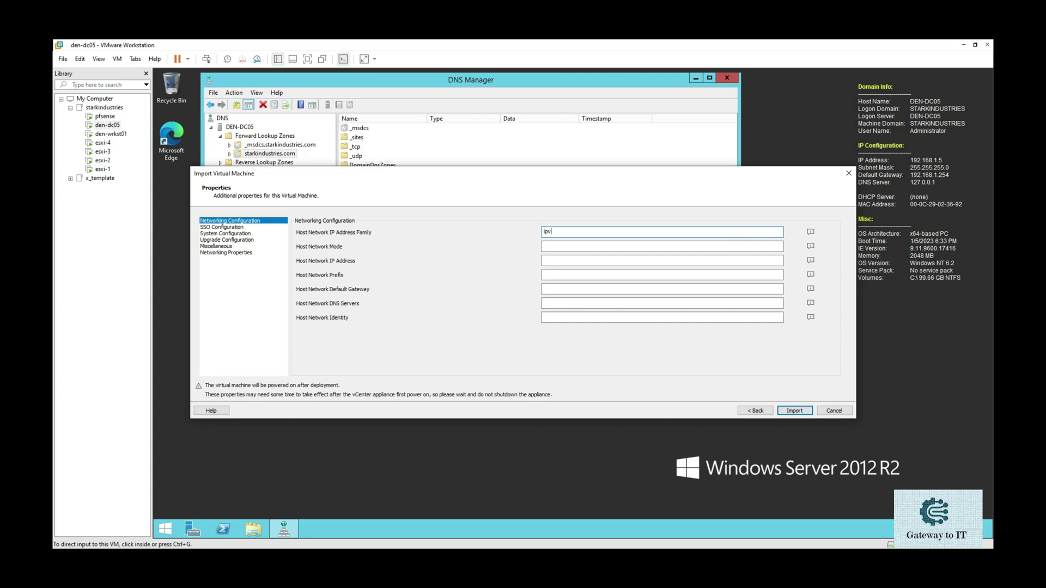
type("ipv4")
left_click(668, 248)
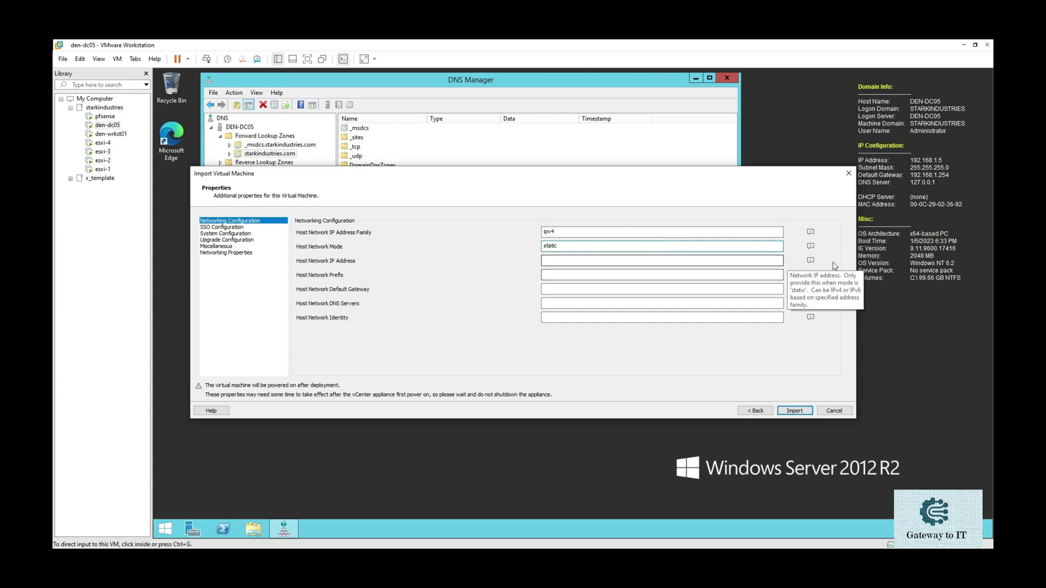
left_click(615, 260)
left_click_drag(559, 178, 565, 293)
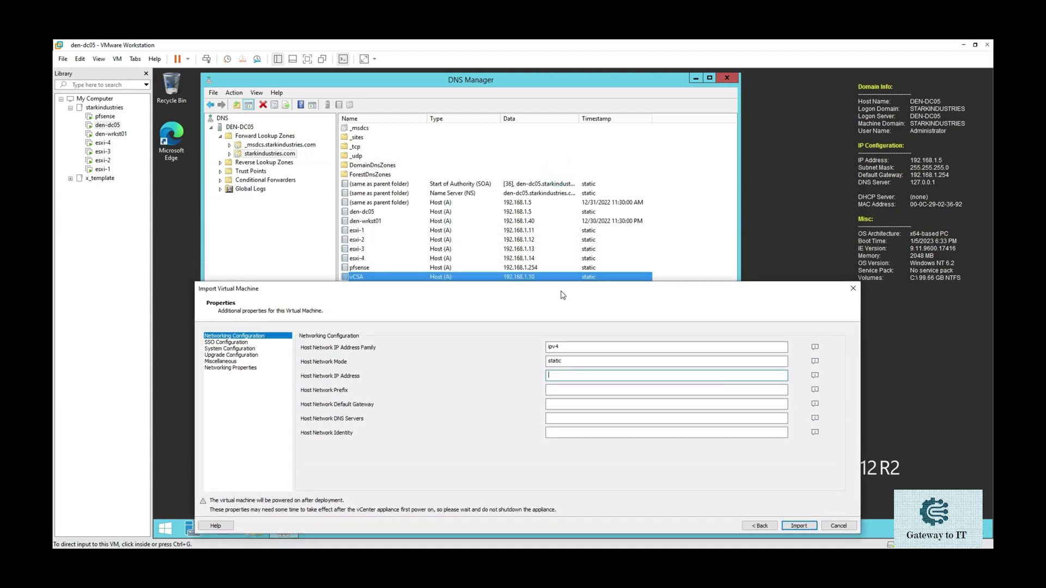
- Enter host IP 192.168.1.10, network prefix 255.255.255 and gateway 192.168.1.254
left_click(558, 375)
type("192.168.1.10")
left_click(556, 390)
type("25")
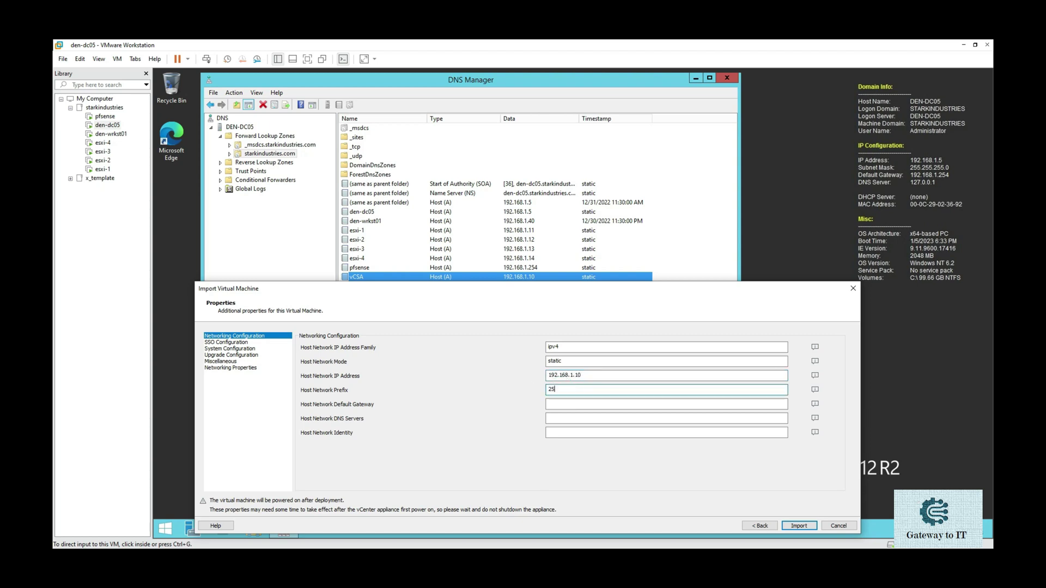
type("5.255.255.0")
left_click(562, 403)
type("192.168")
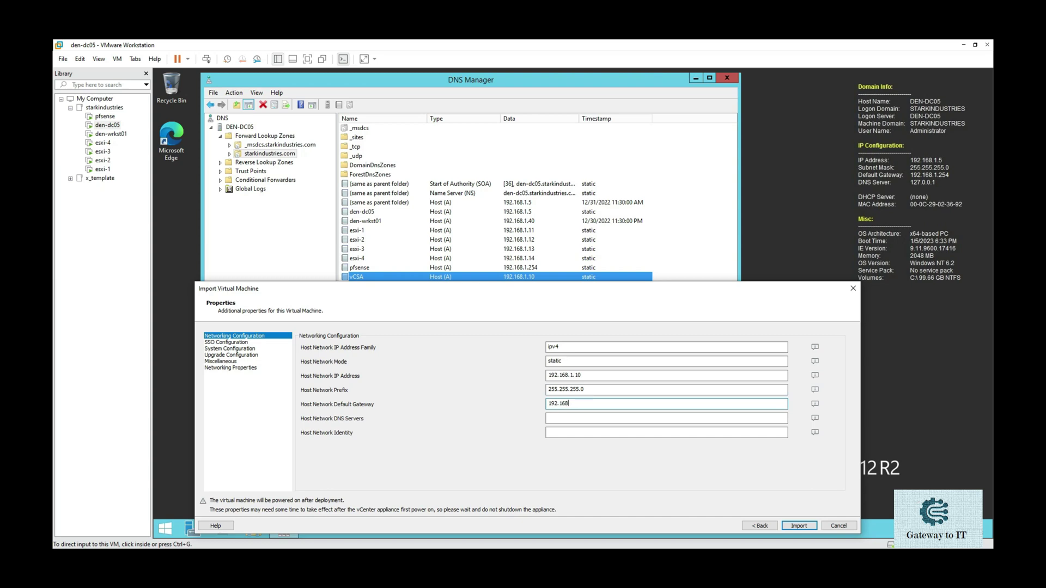
type(".1.254")
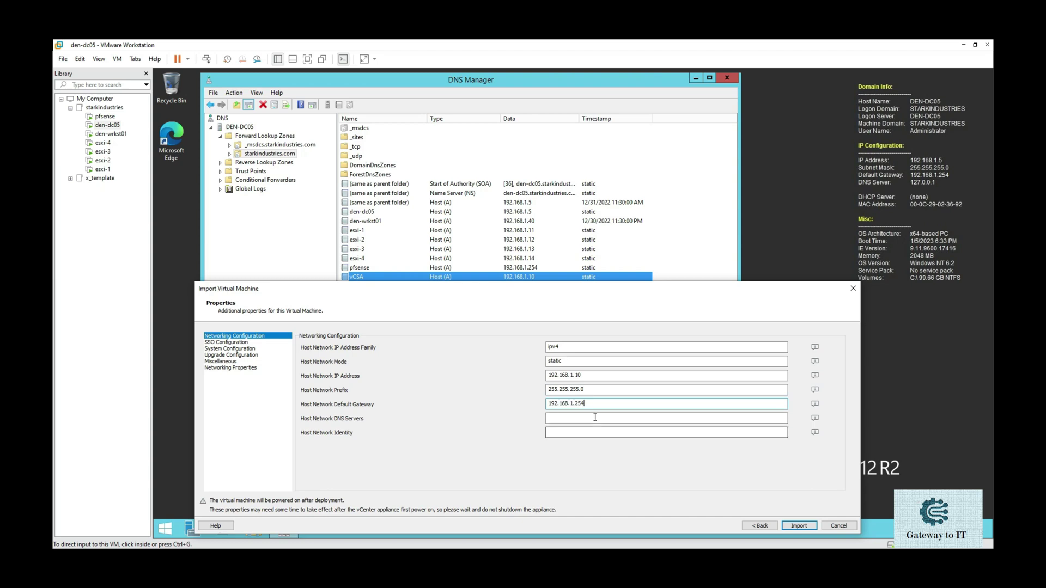
- Enter DNS servers 192.168.1.5 and 192.168.1.4
mouse_move(815, 418)
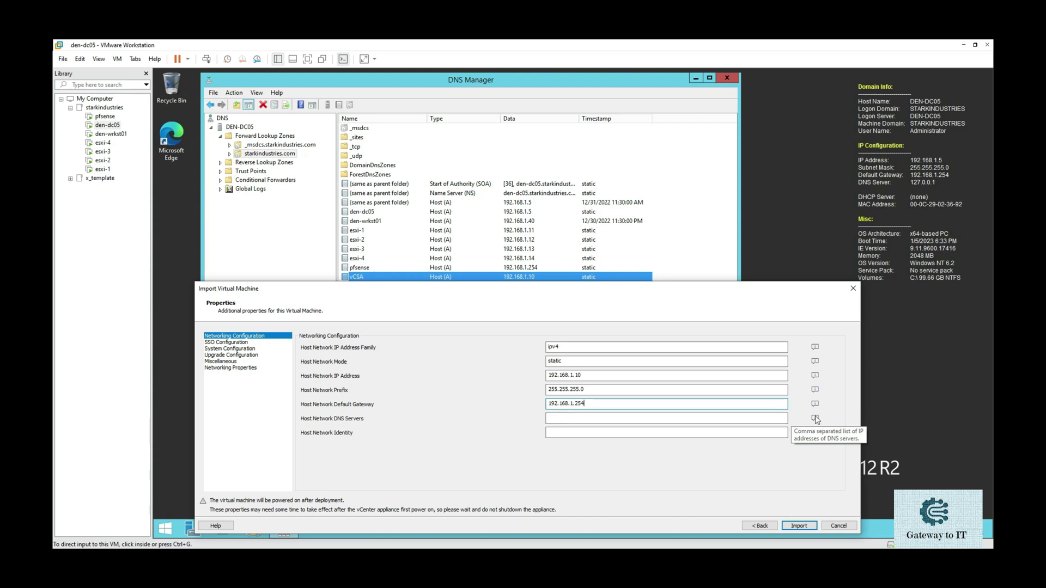
left_click(639, 417)
left_click_drag(544, 288, 552, 183)
left_click(578, 310)
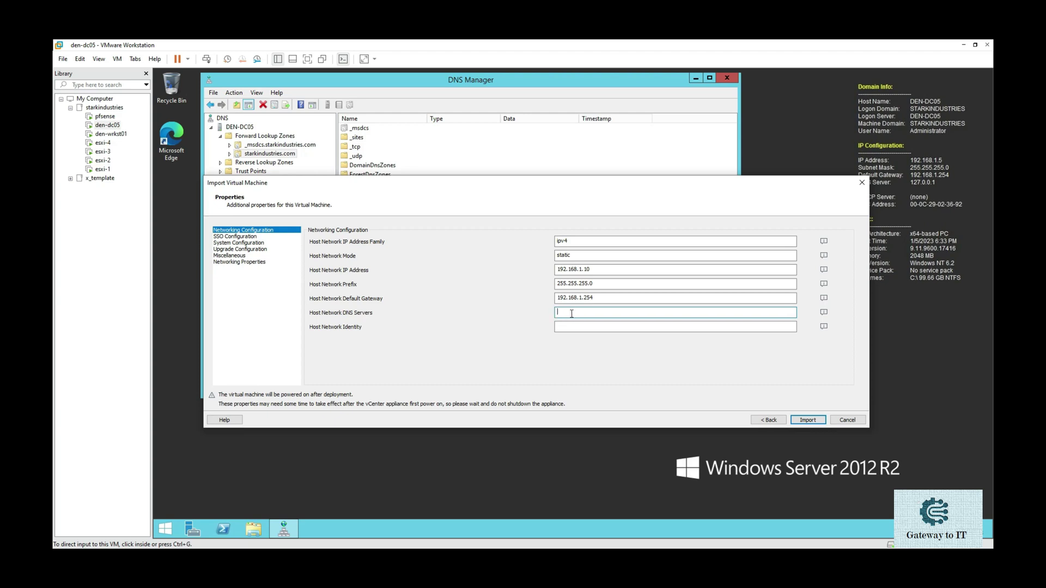
type("192.168.1")
type(".5, 192.168.1.4")
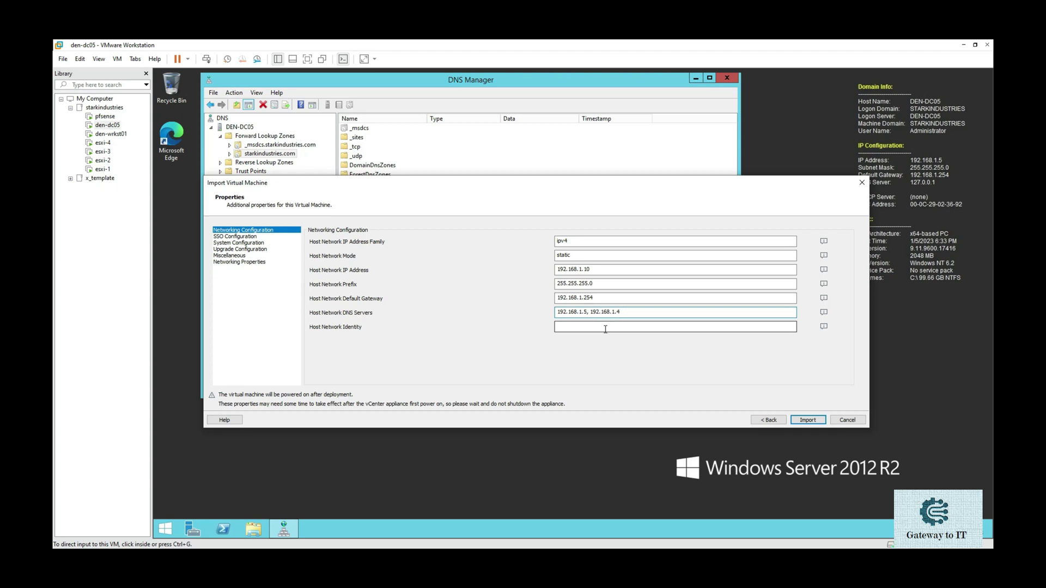
- Set Host Network Identity to vcsa.starkindustries.com and start the import
left_click(605, 328)
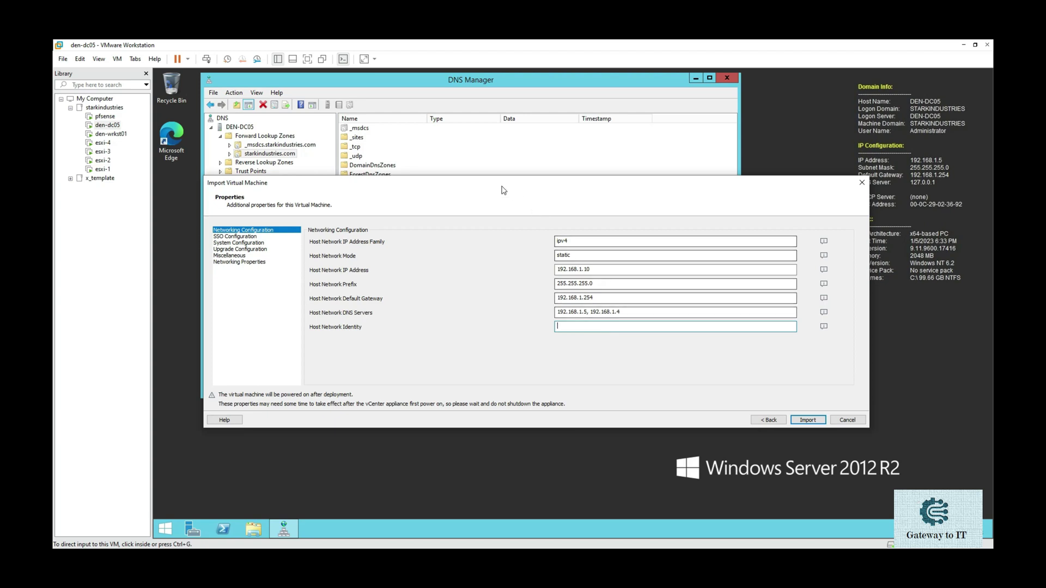
left_click_drag(500, 189, 485, 295)
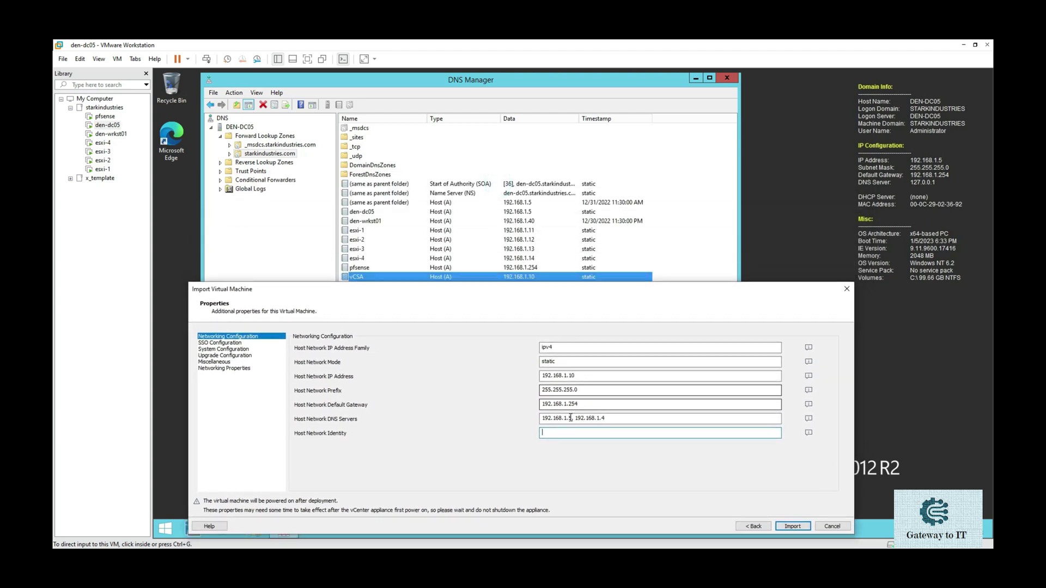
left_click(568, 434)
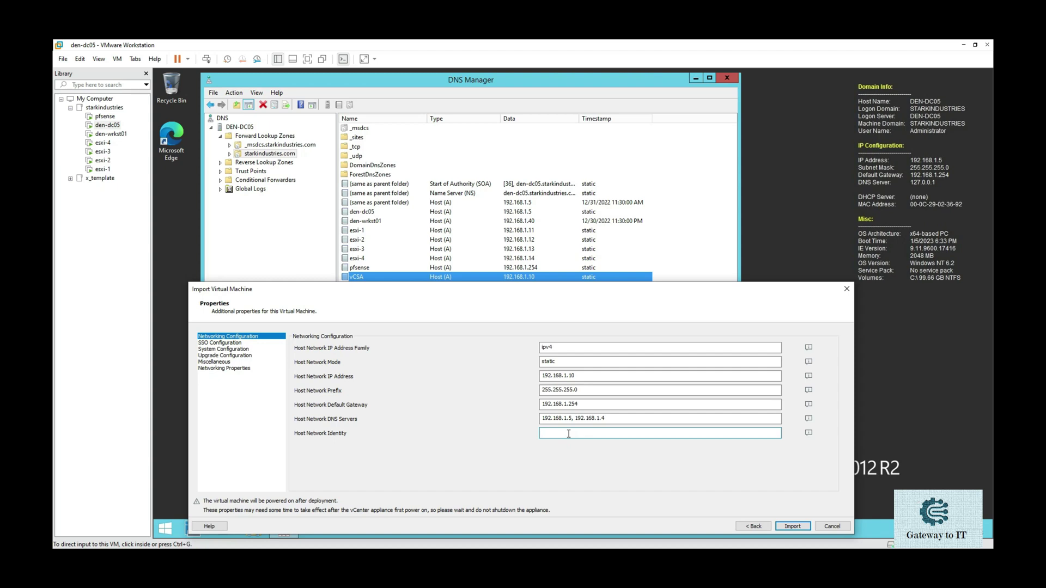
type("vcsa.starkindustries.com")
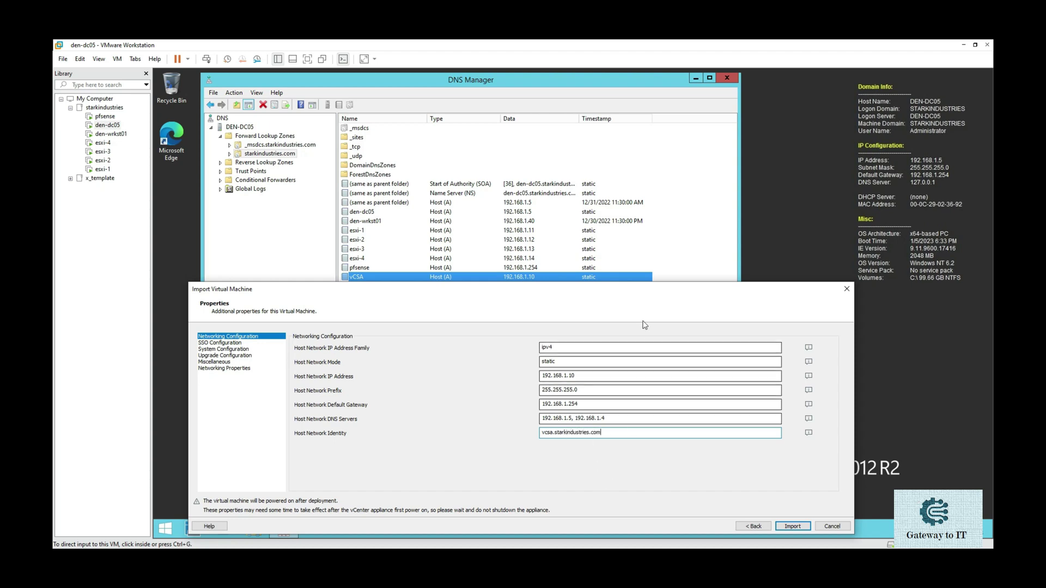
left_click_drag(626, 293, 703, 170)
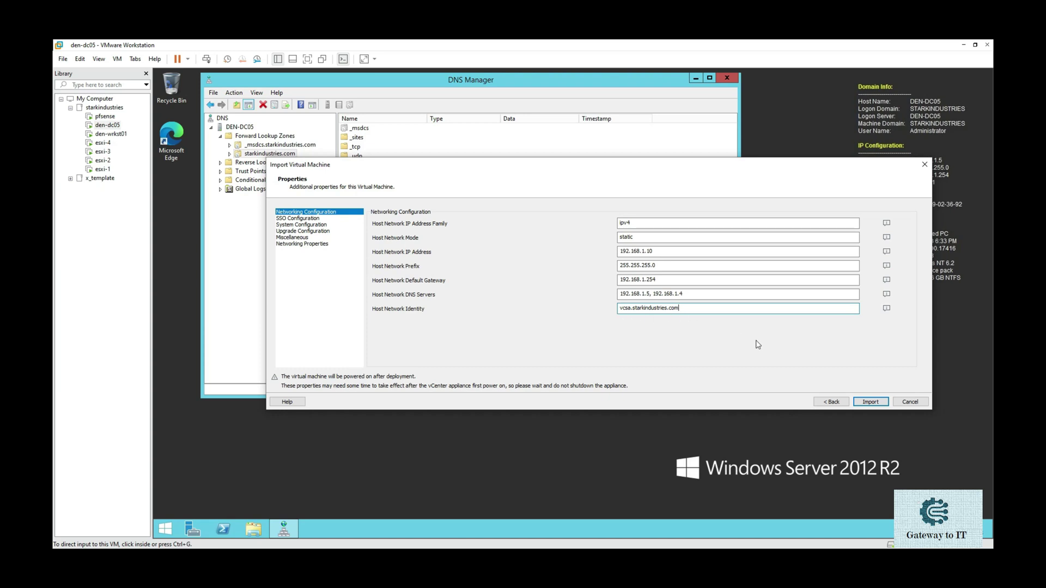
left_click(877, 404)
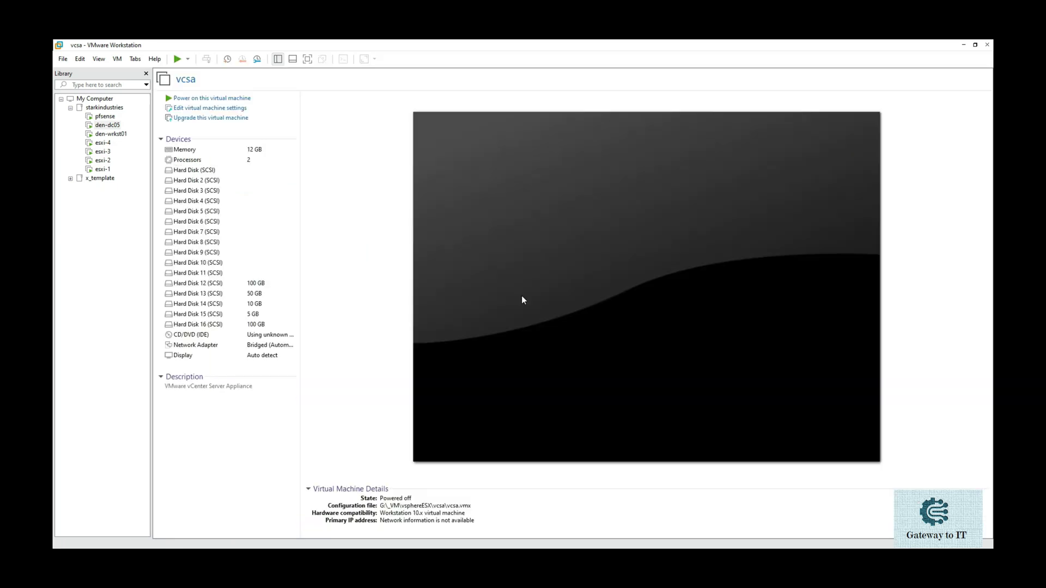
- Power on the imported vcsa virtual machine once the import completes
left_click(522, 295)
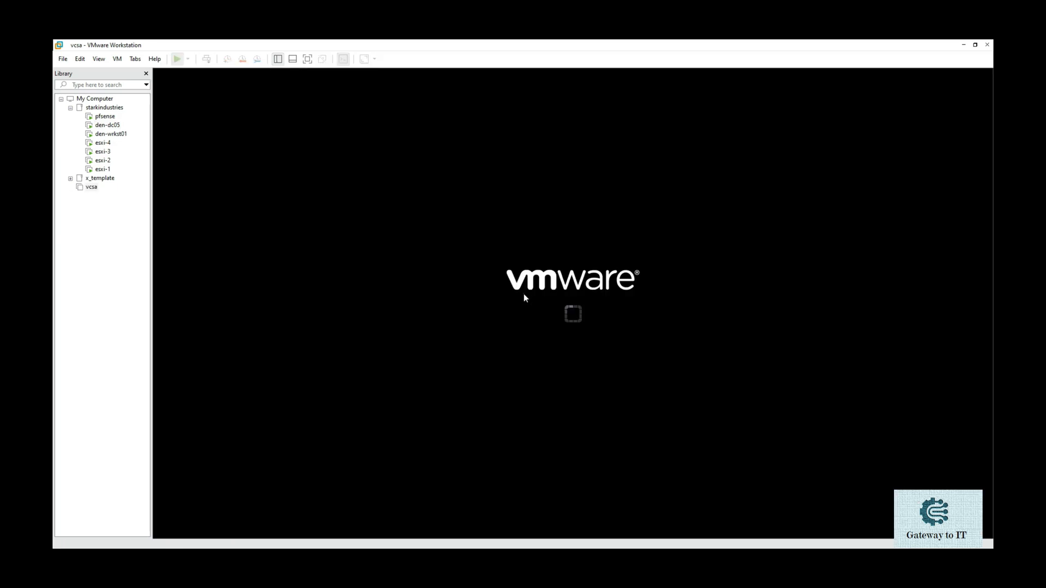
- Enter vcsa's BIOS setup with F2, release input, and open its Virtual Machine Settings
key("F2")
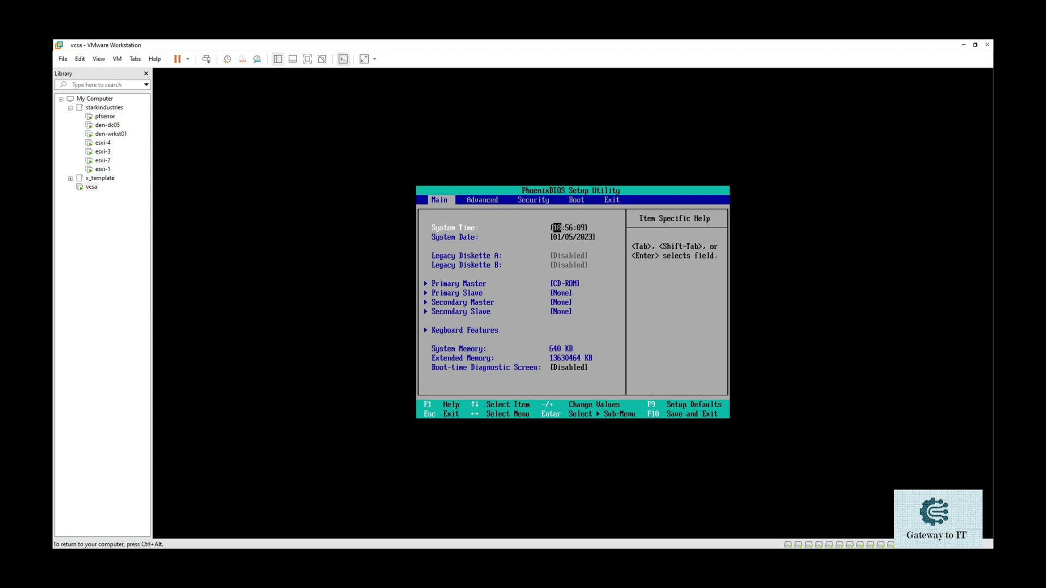
key("ctrl+alt")
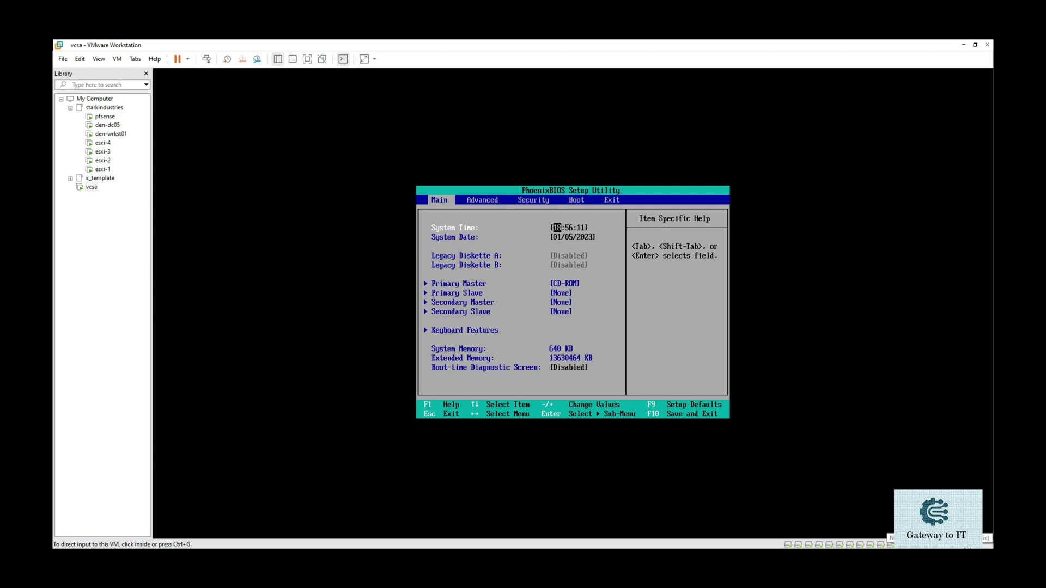
left_click(952, 537)
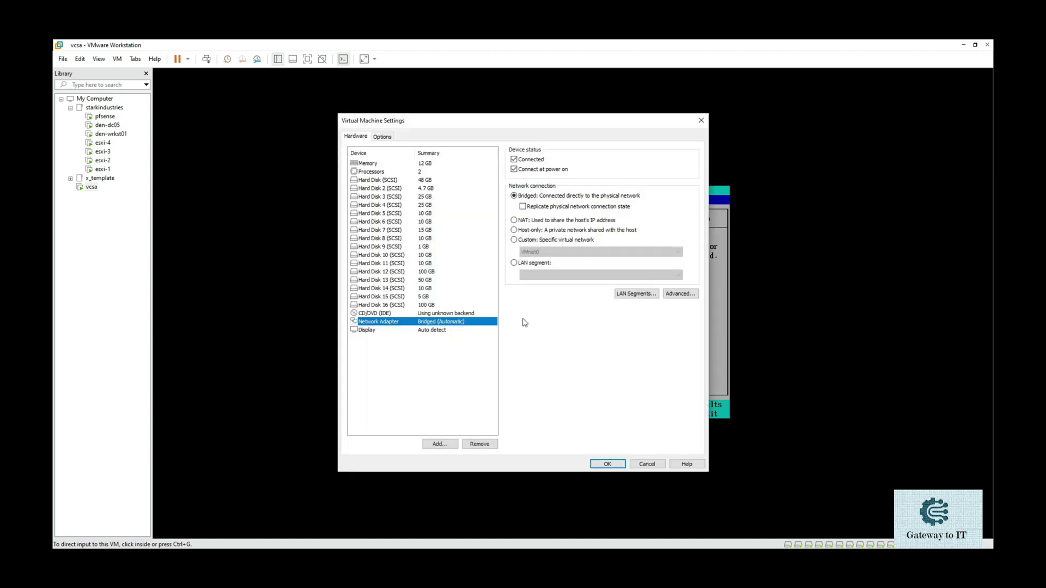
- Switch the network adapter to LAN segment 0_Mgmt_192.168.1.x and apply
left_click(527, 264)
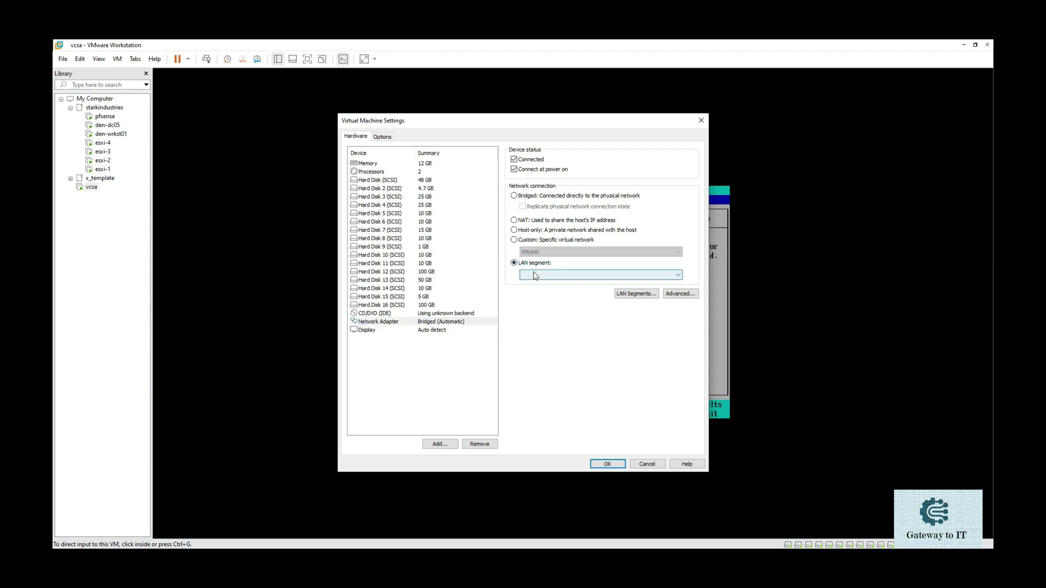
left_click(537, 275)
left_click(542, 283)
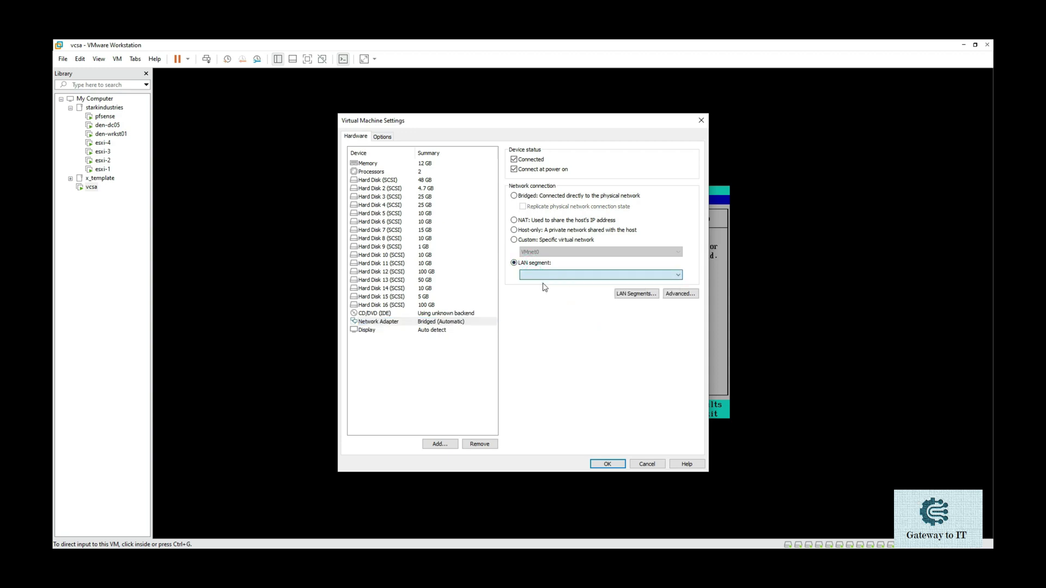
left_click(470, 313)
left_click(454, 328)
left_click(455, 322)
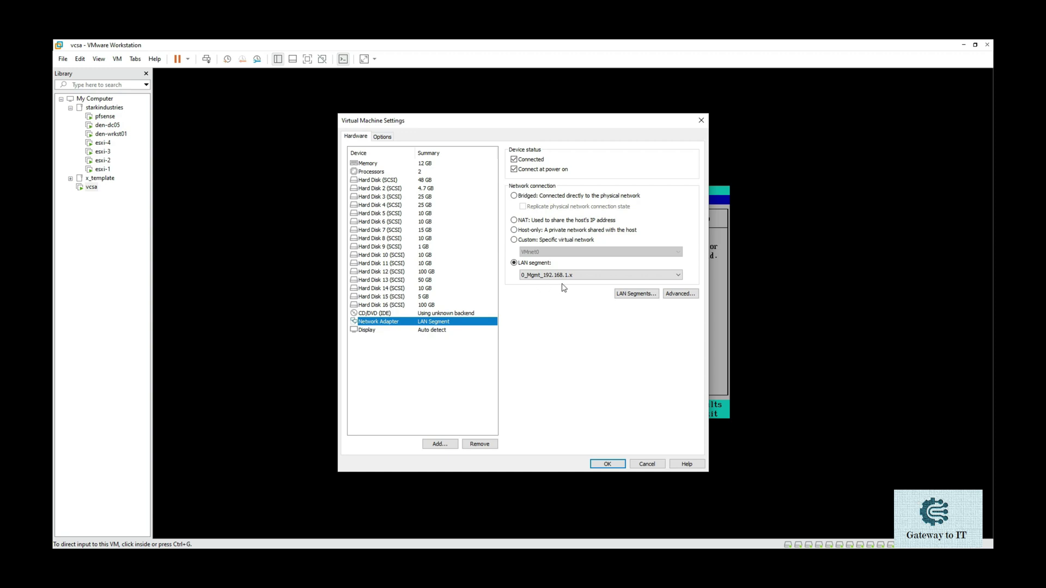
left_click(597, 465)
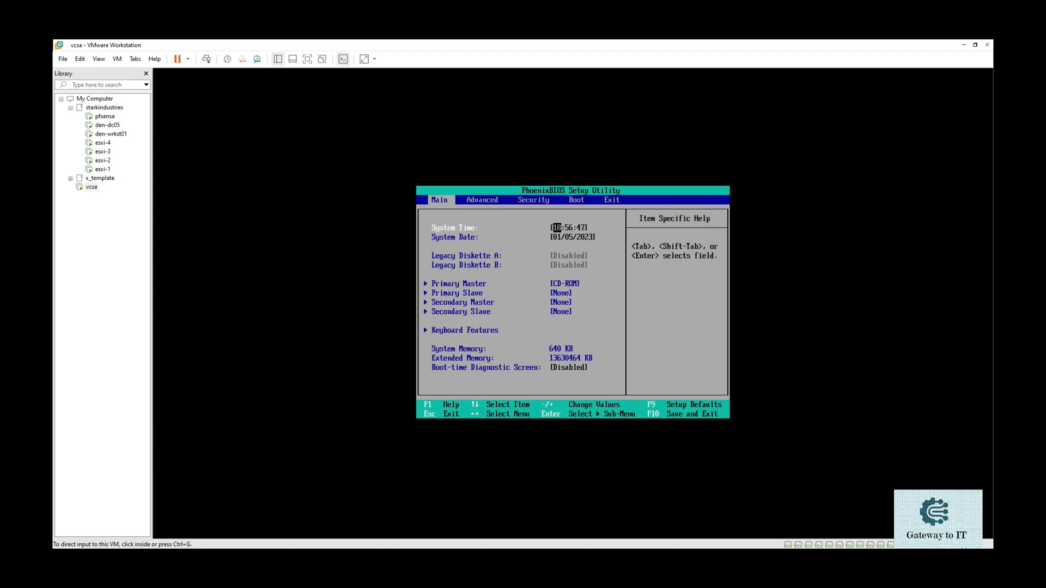
- Mark the network adapter Connected, save settings, and request BIOS save-and-exit with F10
double_click(961, 542)
left_click(537, 162)
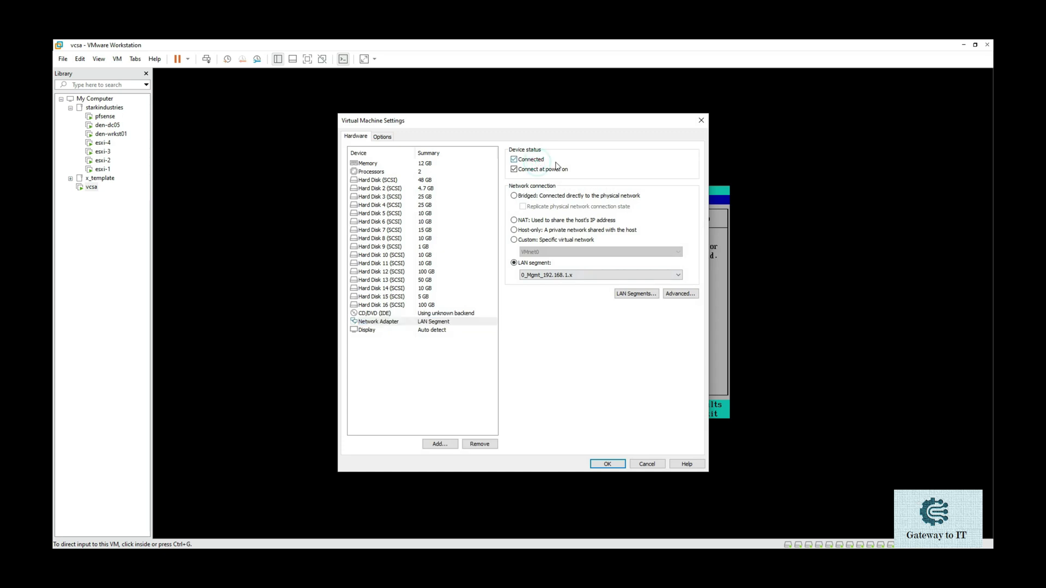
left_click(606, 464)
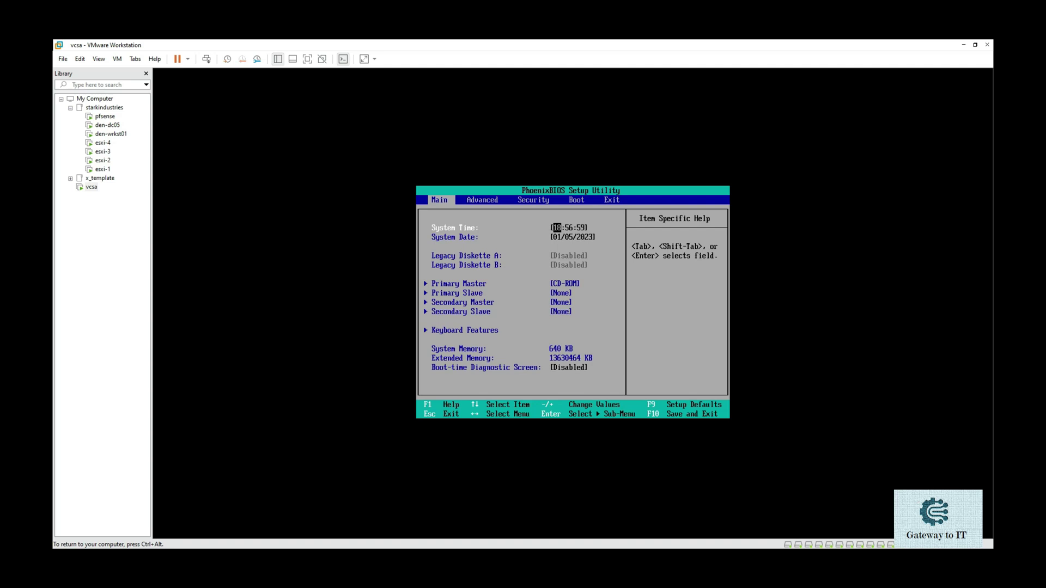
key("F10")
- Save and exit the BIOS, then watch the Photon startup messages until the appliance console appears
key("Return")
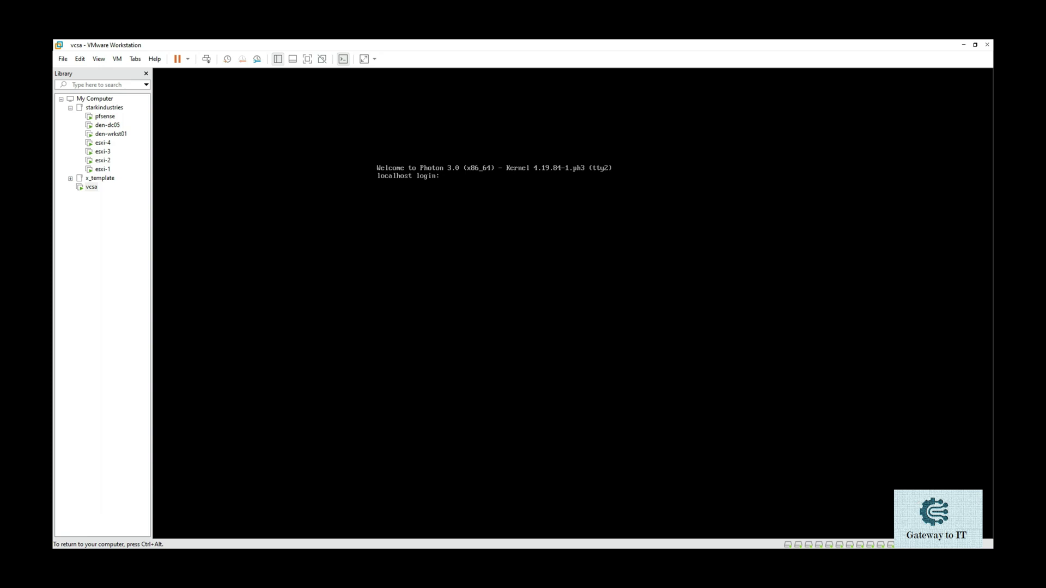
key("alt+F1")
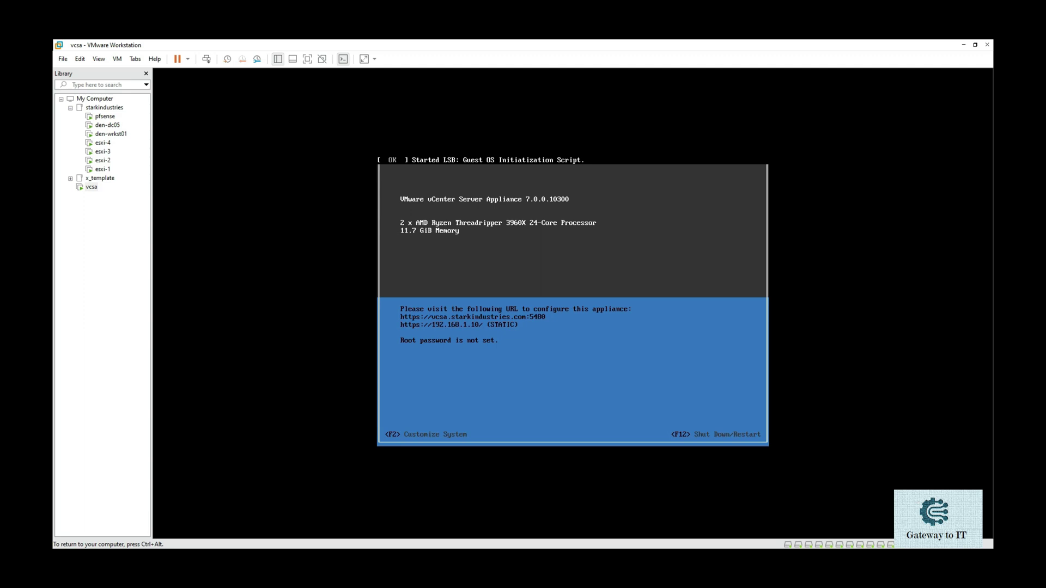
- Through F2 Customize System, enter and confirm a new root password for the vcsa appliance
key("ctrl+alt")
left_click_drag(399, 348, 504, 345)
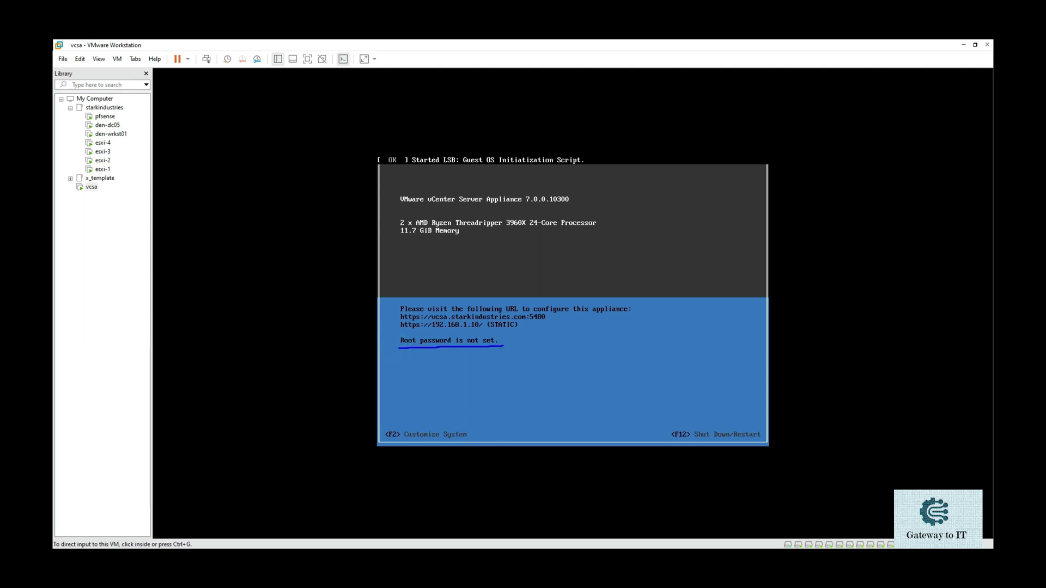
left_click_drag(383, 438, 485, 437)
key("Escape")
left_click(460, 436)
key("F2")
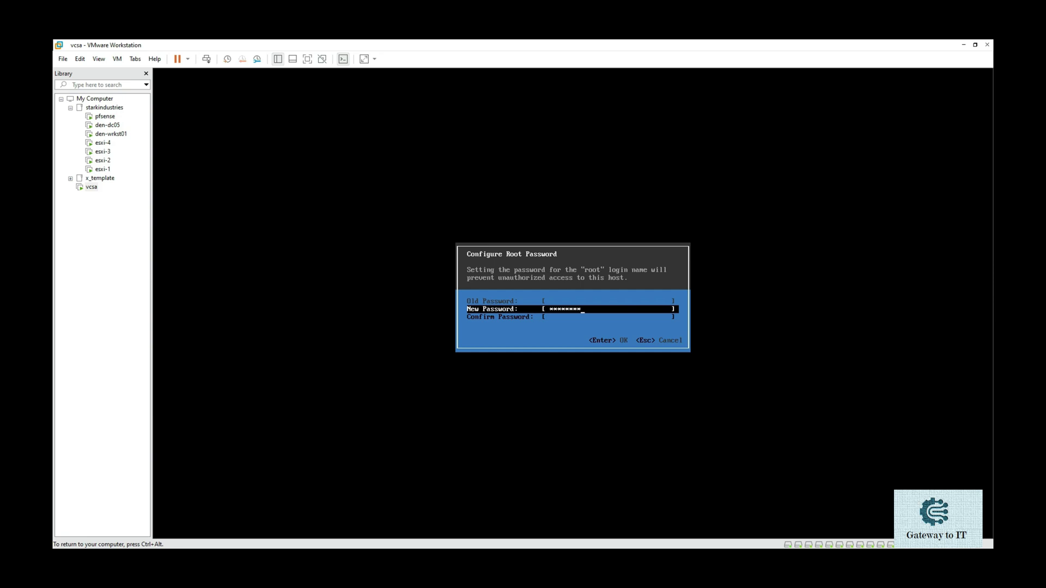
key("Down")
type("**********")
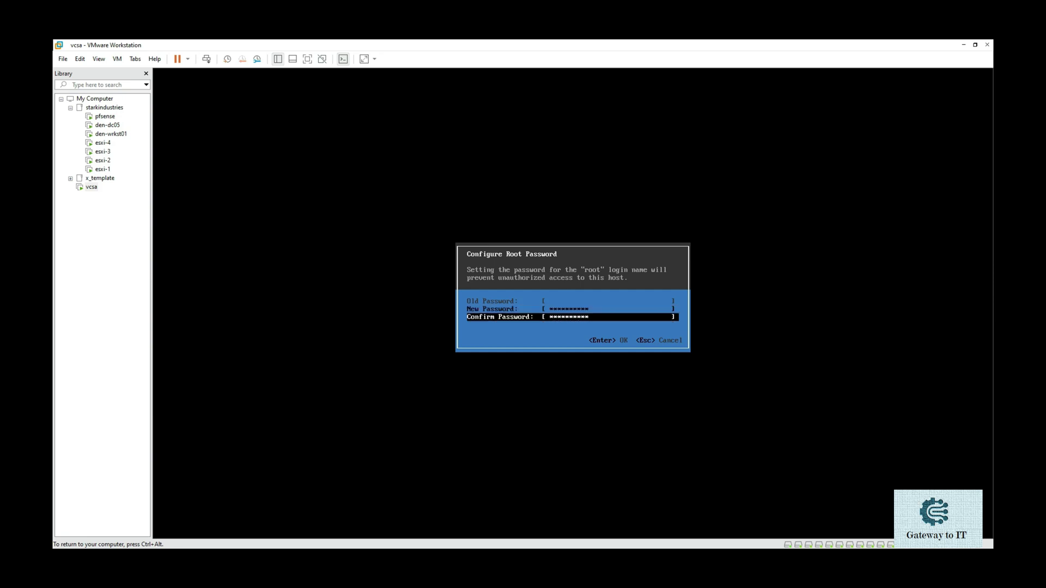
key("Return")
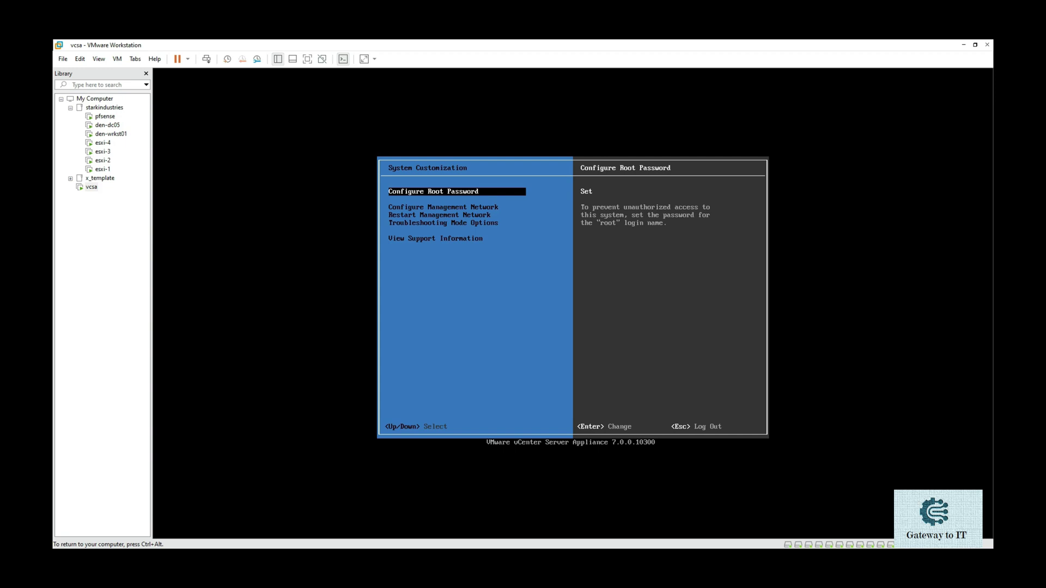
- Disable IPv6 in the vcsa management network configuration
key("Down")
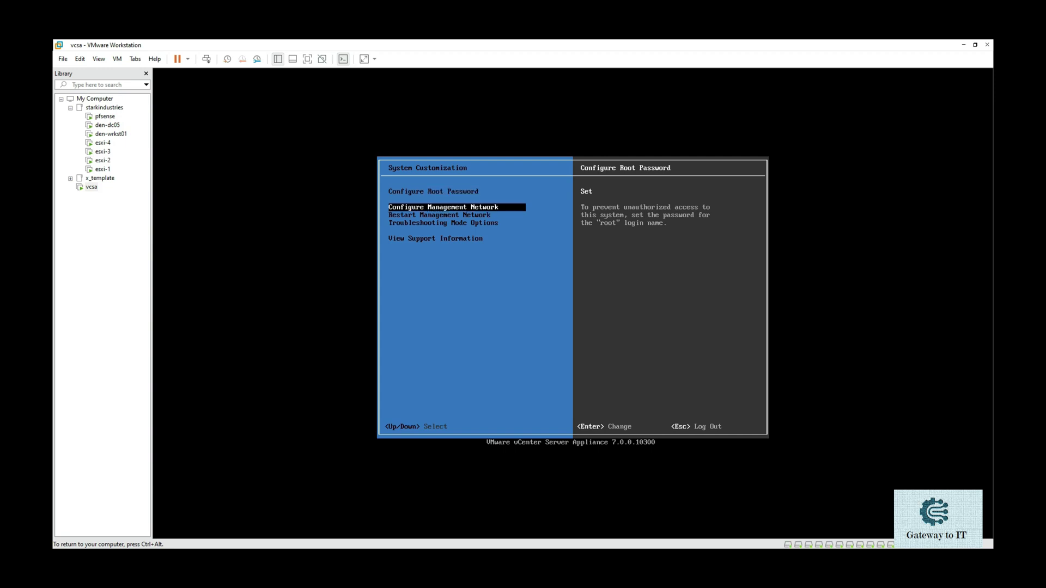
key("Return")
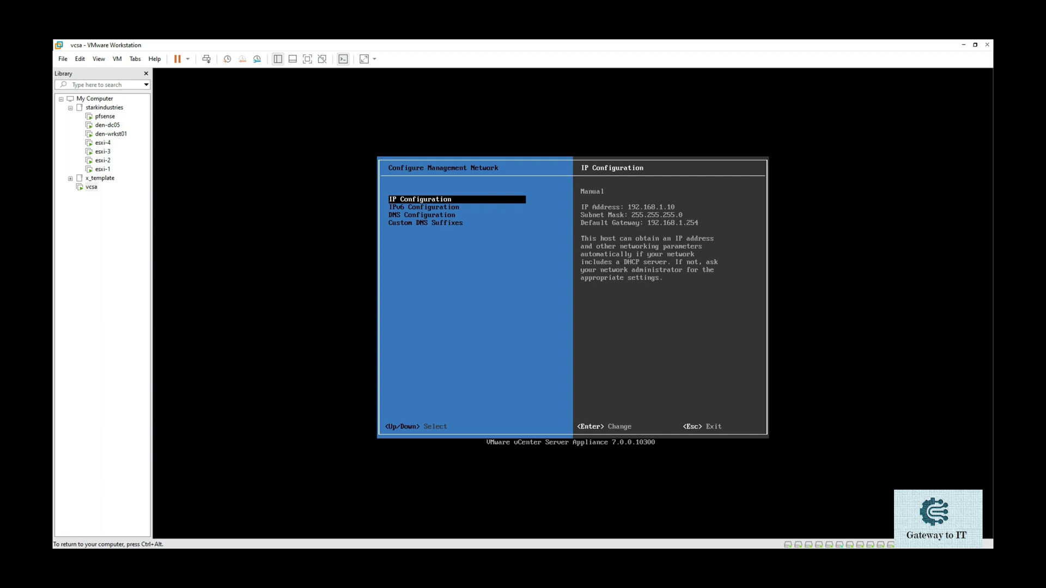
key("Down")
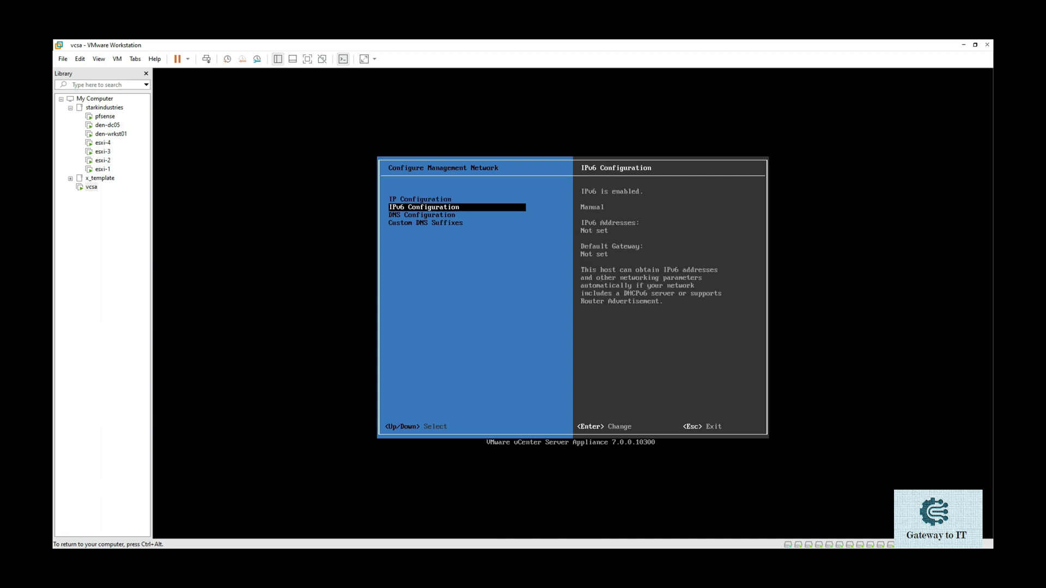
key("Return")
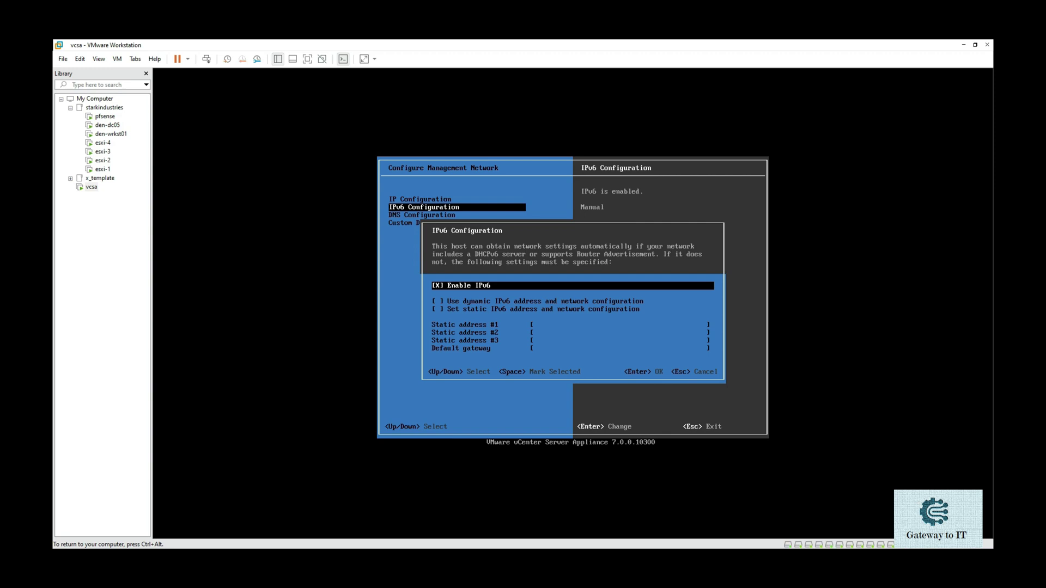
key("space")
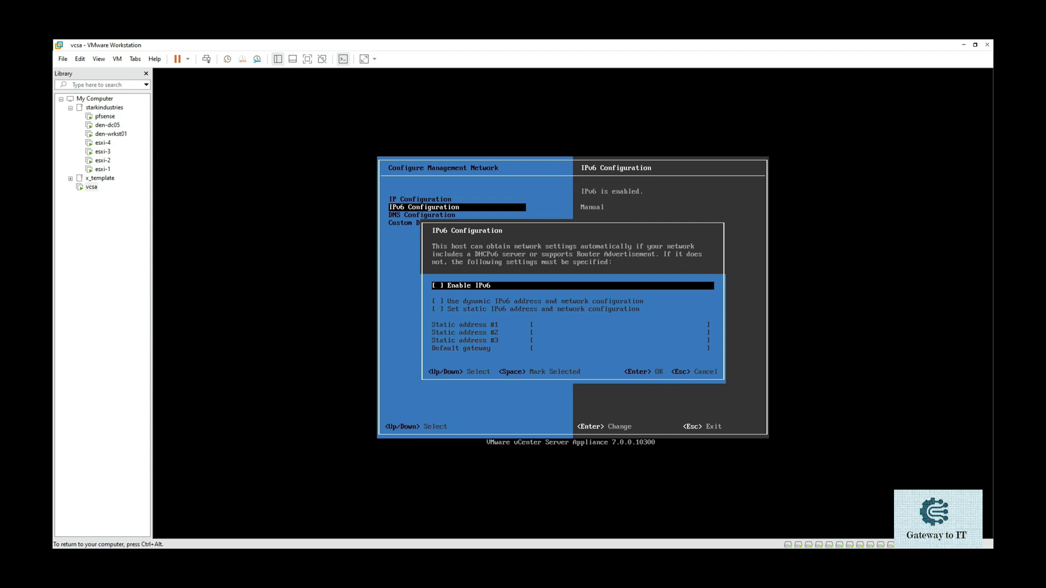
key("Return")
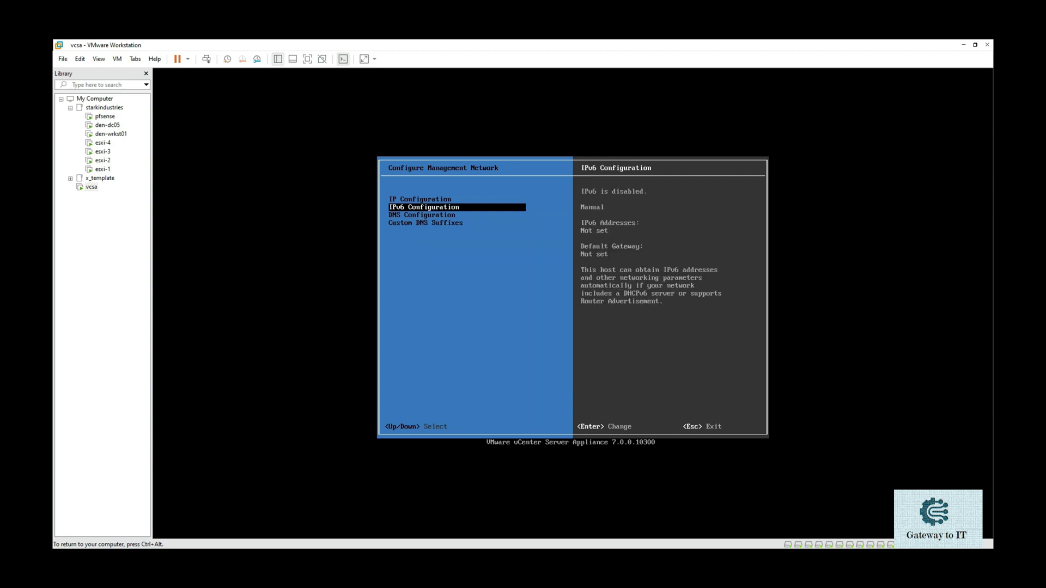
key("Down")
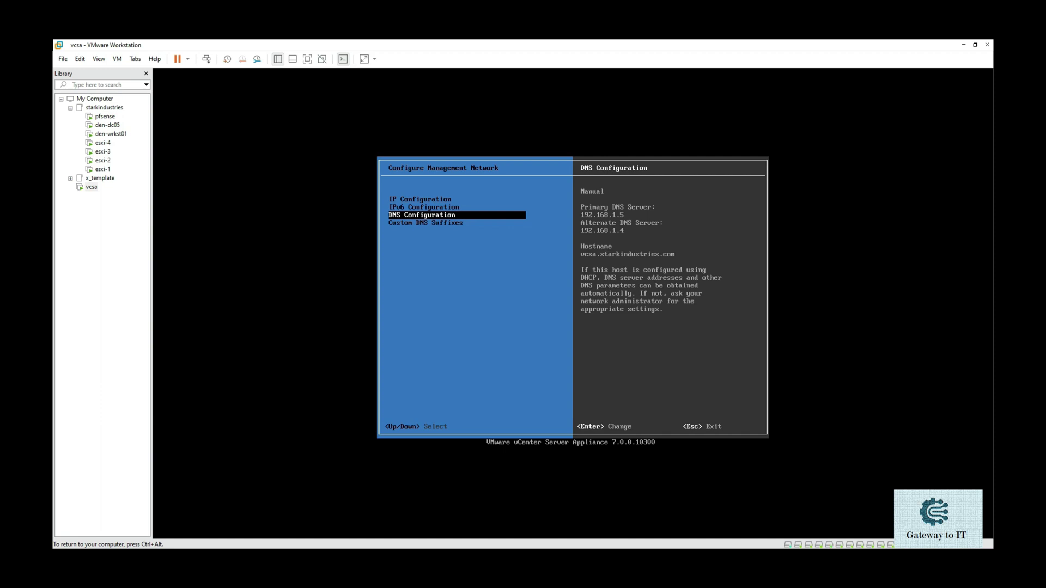
- Enter starkindustries.com as the custom DNS suffix
key("Down")
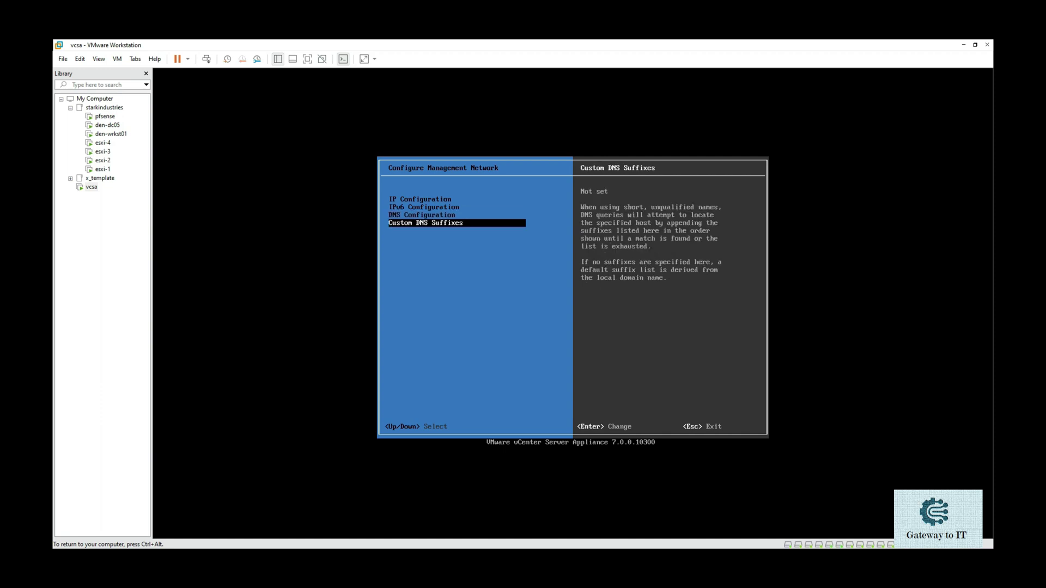
key("Up")
key("Down")
key("Return")
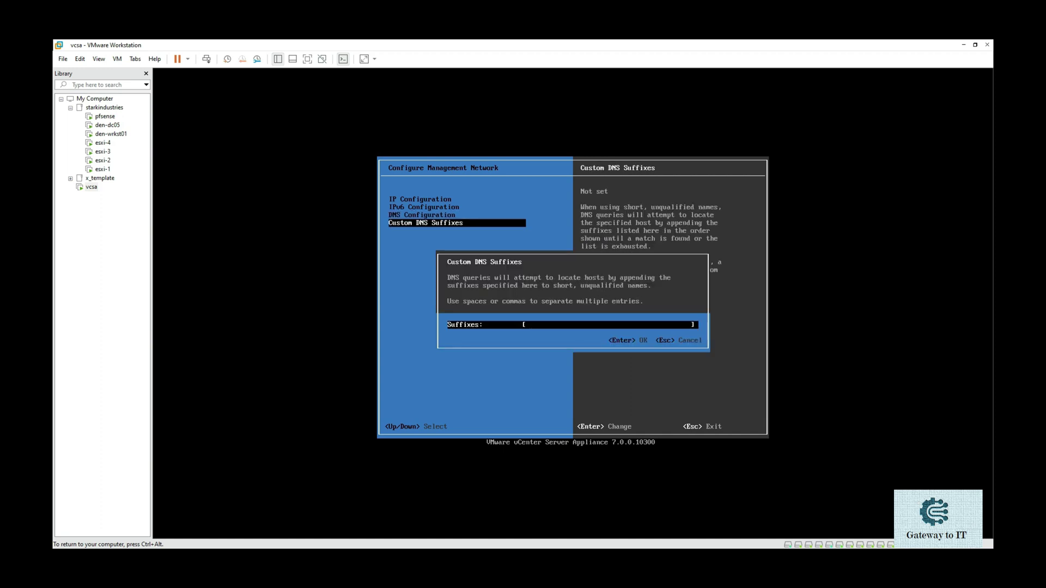
type("starkindustries.com")
key("Return")
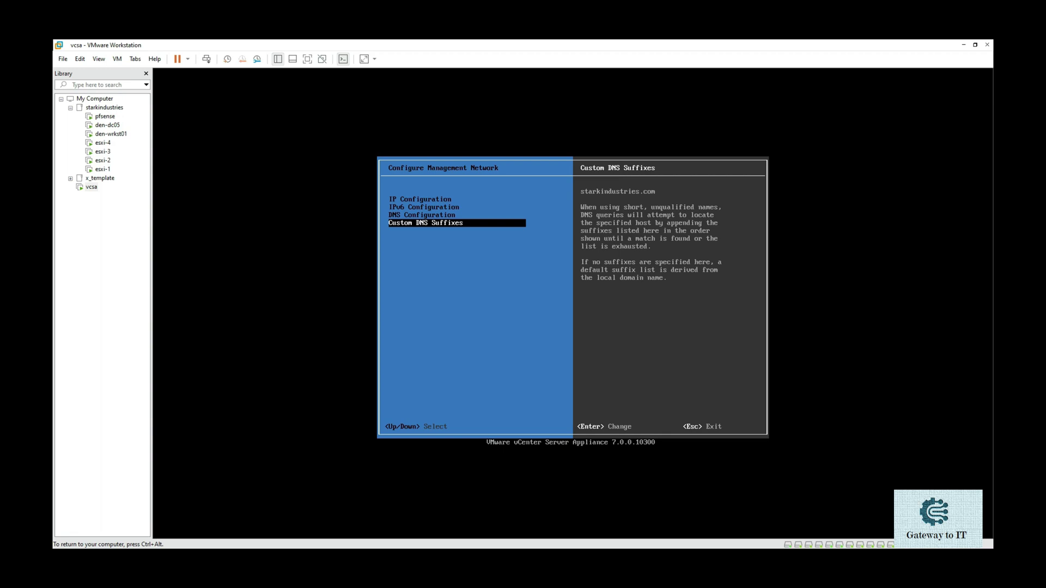
- Apply the management network changes, dismiss the IP configuration failure, and return to System Customization
key("Escape")
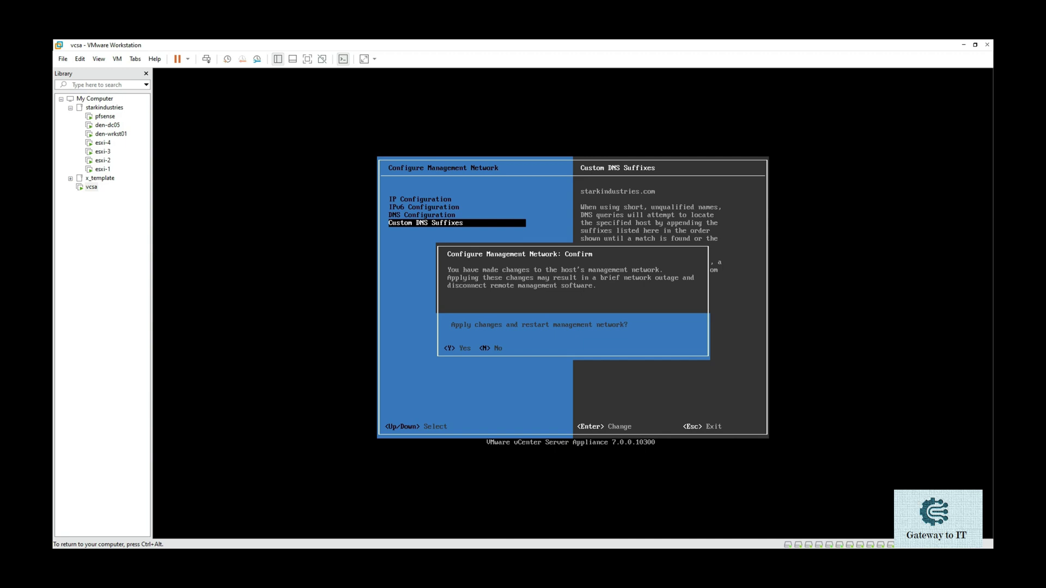
key("y")
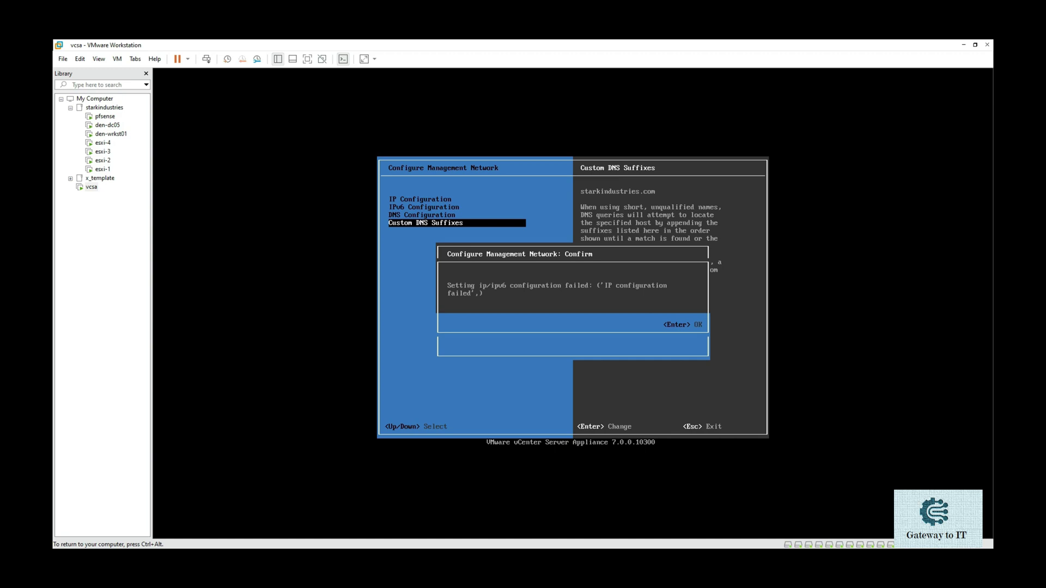
key("Return")
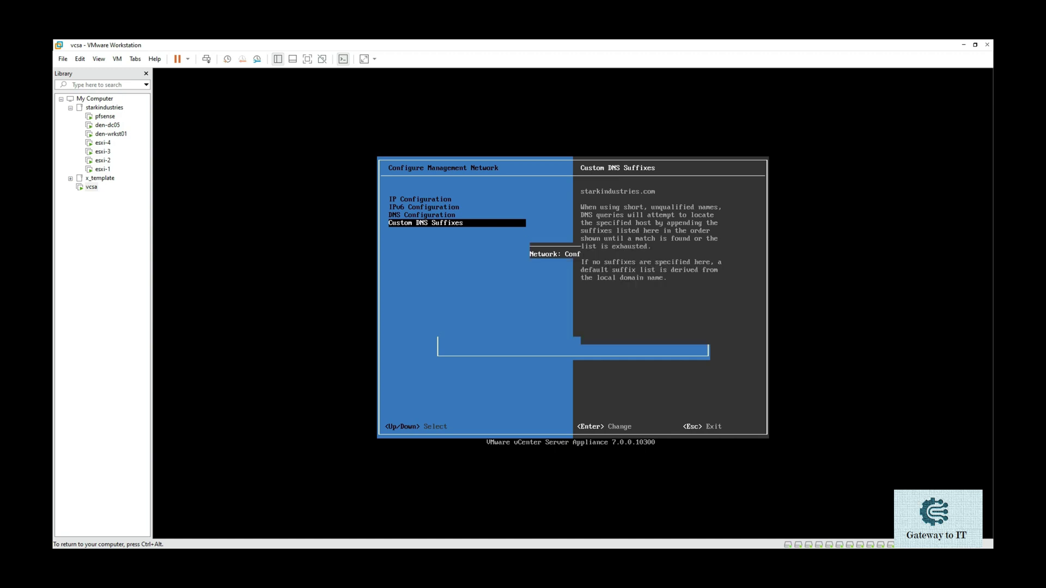
key("Escape")
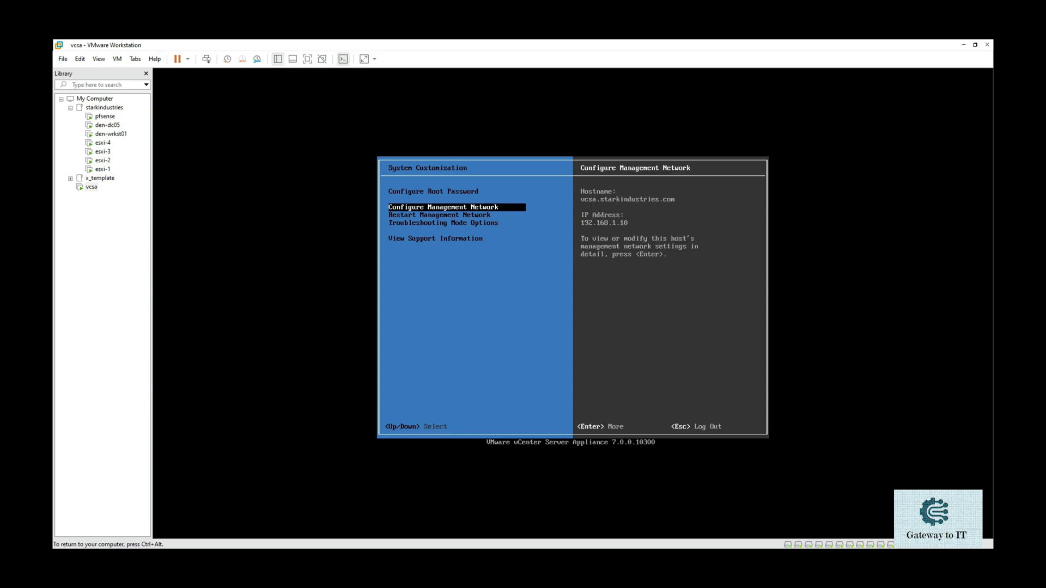
key("Up")
key("Down")
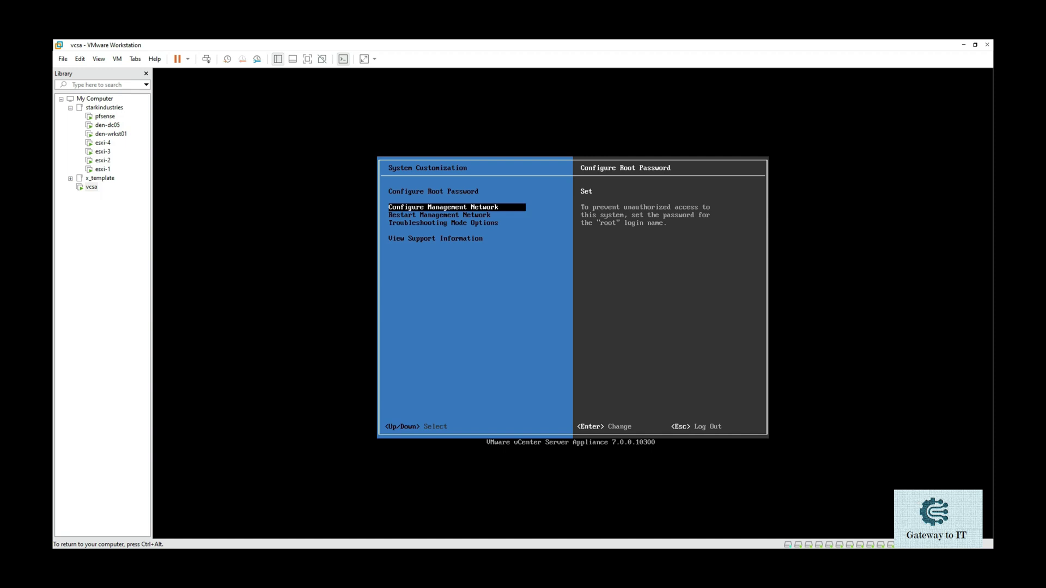
key("Down")
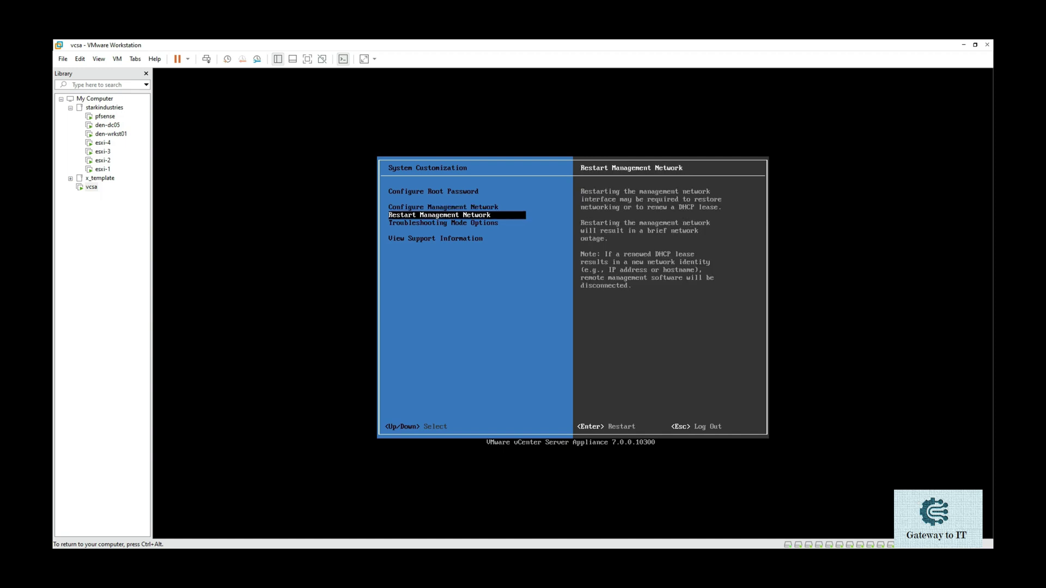
- Select View Support Information to show the SSH key fingerprints
key("Down")
key("Down")
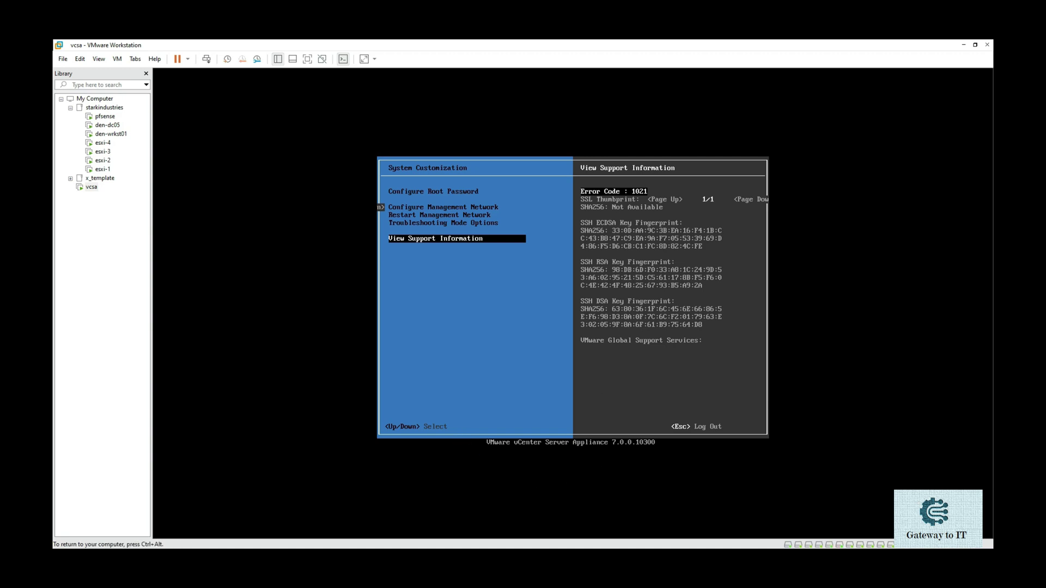
- Log out of System Customization to the welcome screen and release input from the VM
key("Escape")
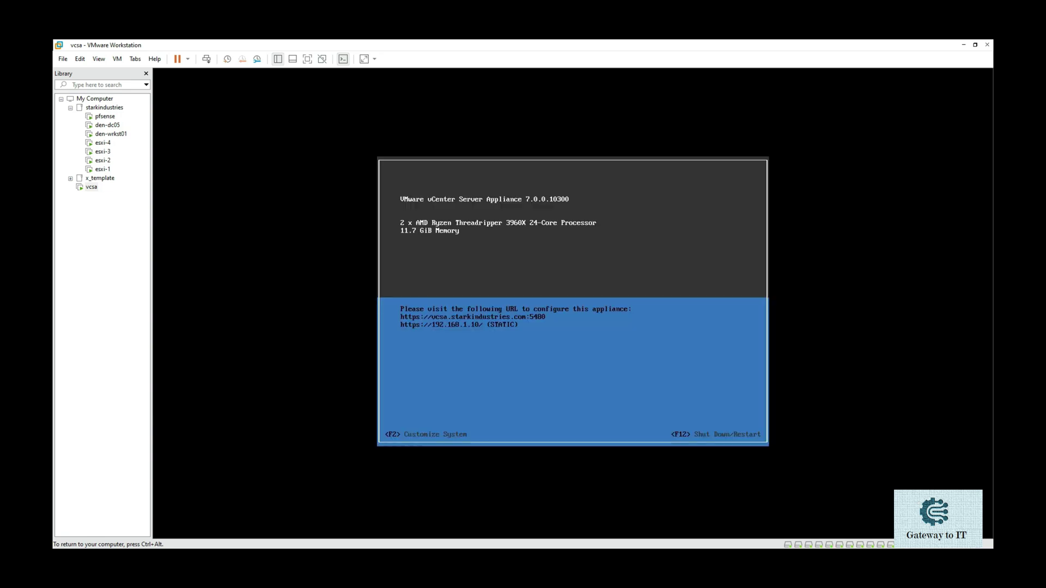
key("ctrl+alt")
- Show den-wrkst01's console and drag vcsa up the library to sit just below it
left_click(109, 133)
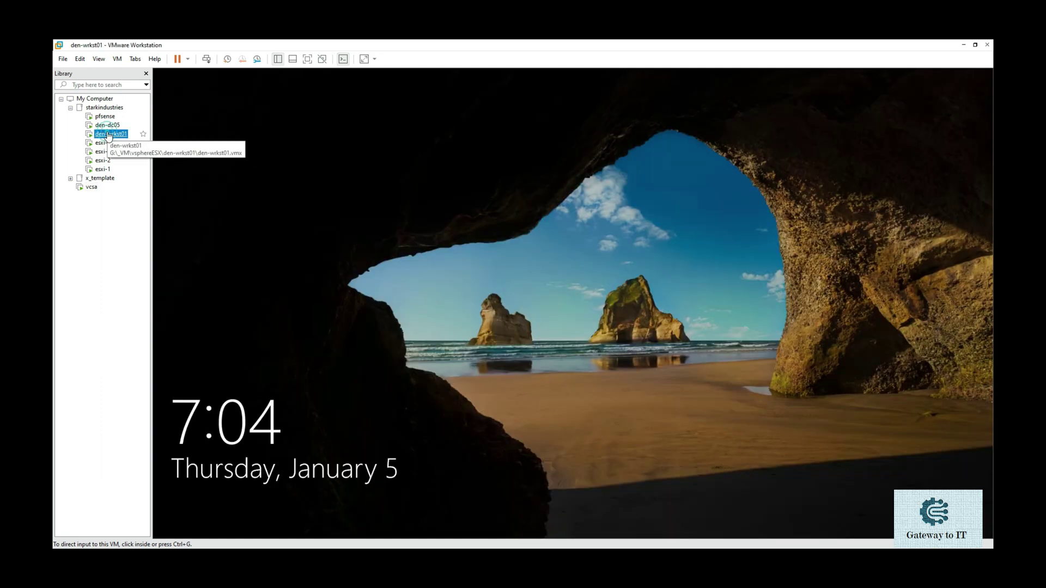
left_click(95, 189)
left_click_drag(95, 189, 130, 140)
left_click_drag(131, 141, 131, 140)
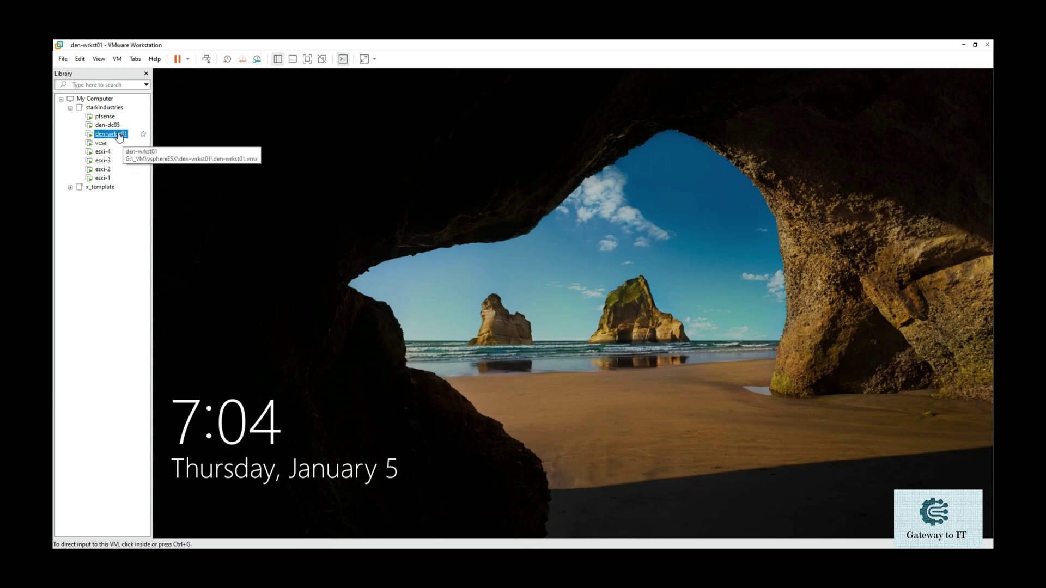
left_click(224, 145)
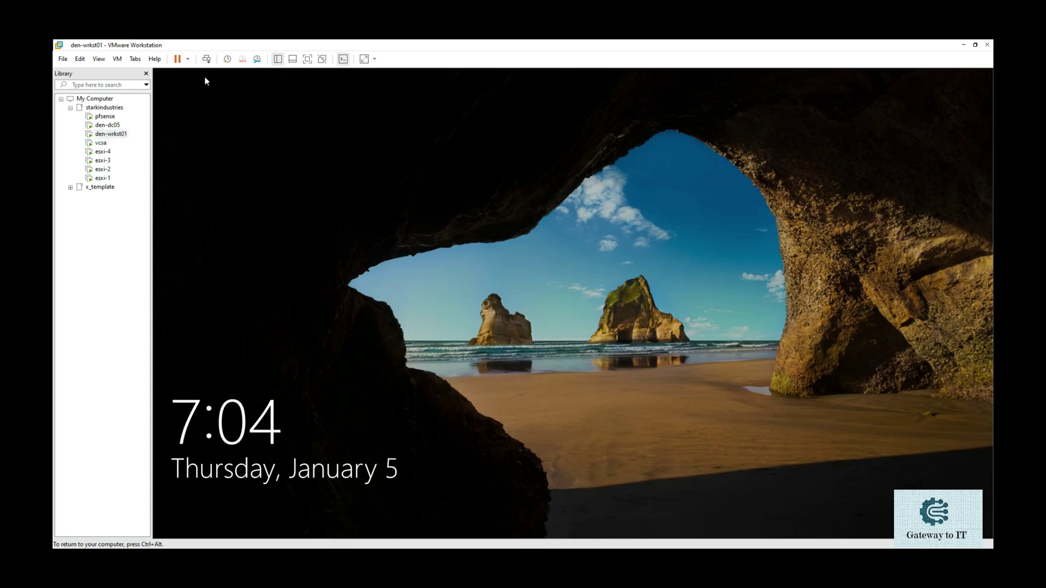
- Send Ctrl+Alt+Del and sign in to den-wrkst01 with the administrator password
left_click(205, 59)
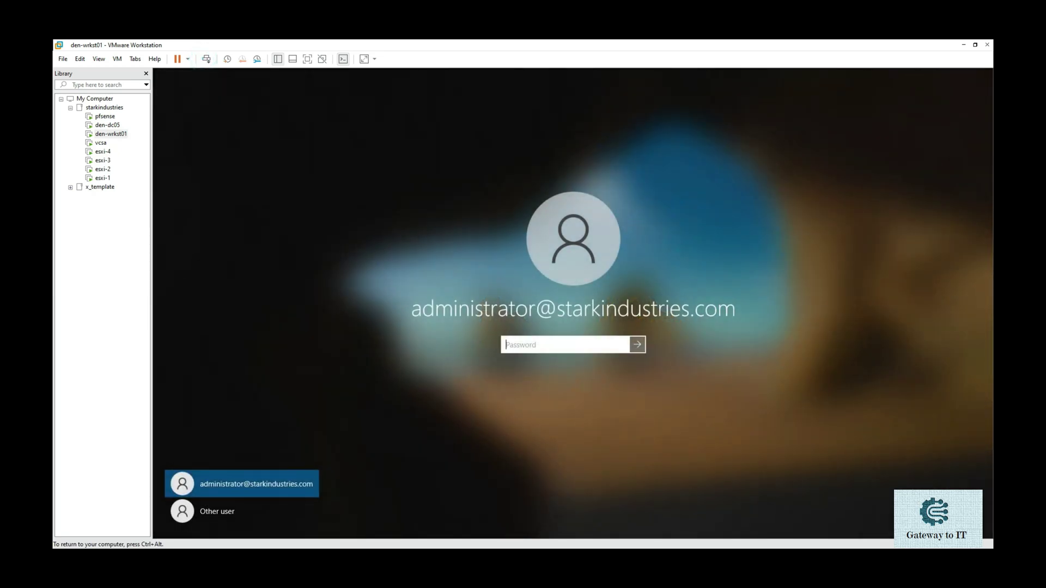
type("••••••••••")
key("Return")
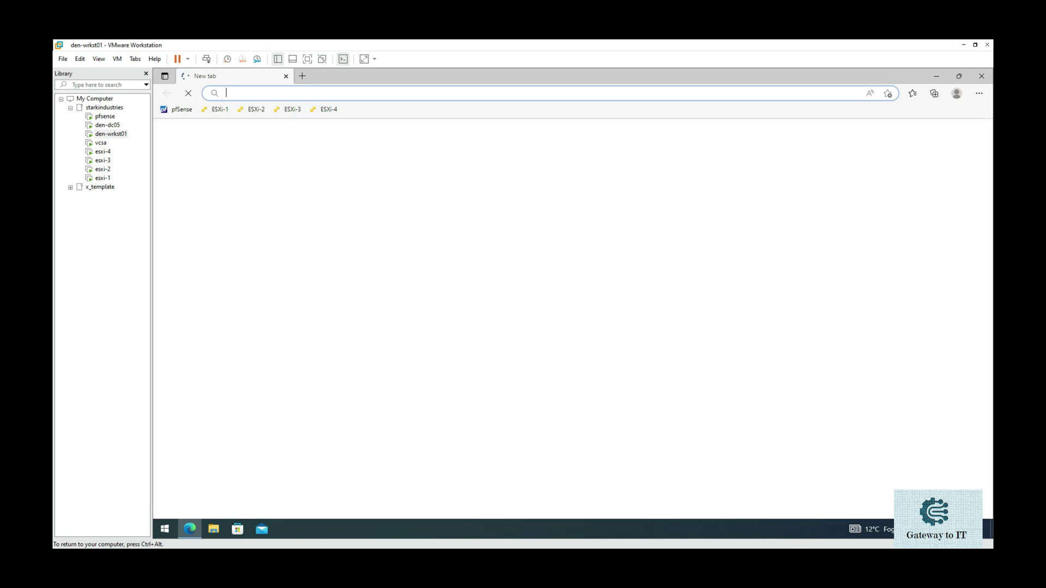
type("https")
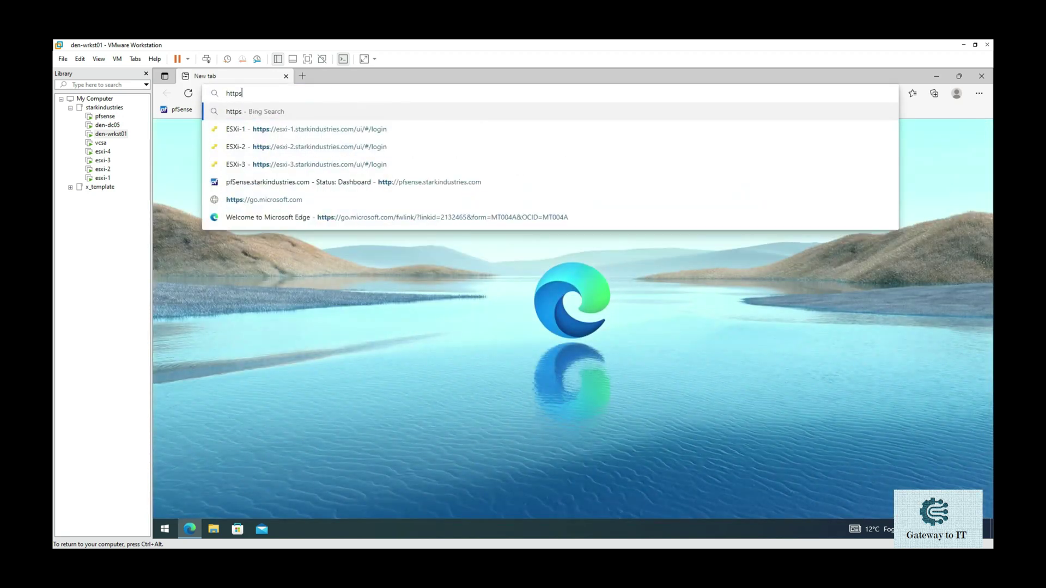
type(":")
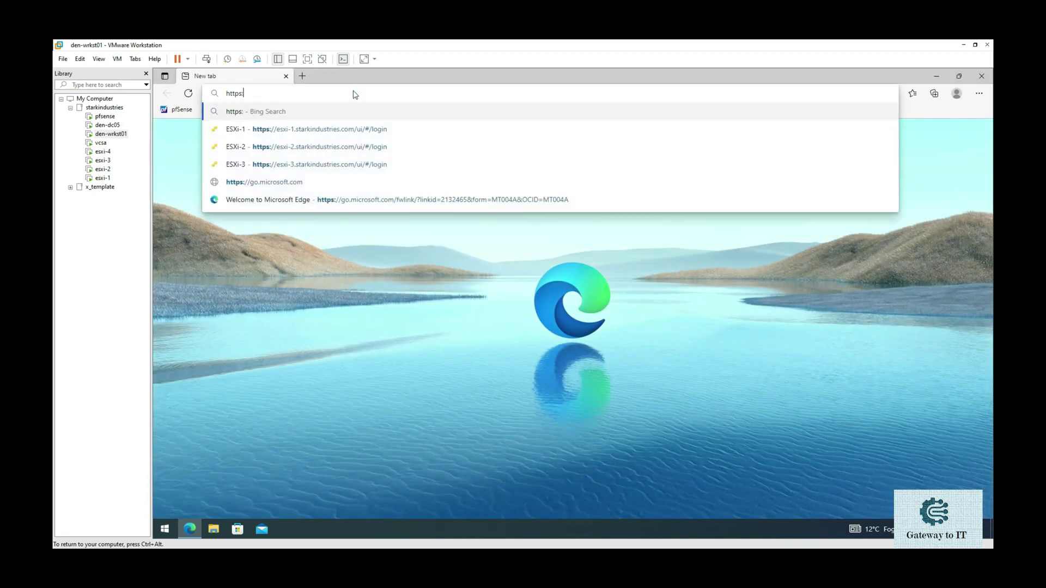
type("vcsa")
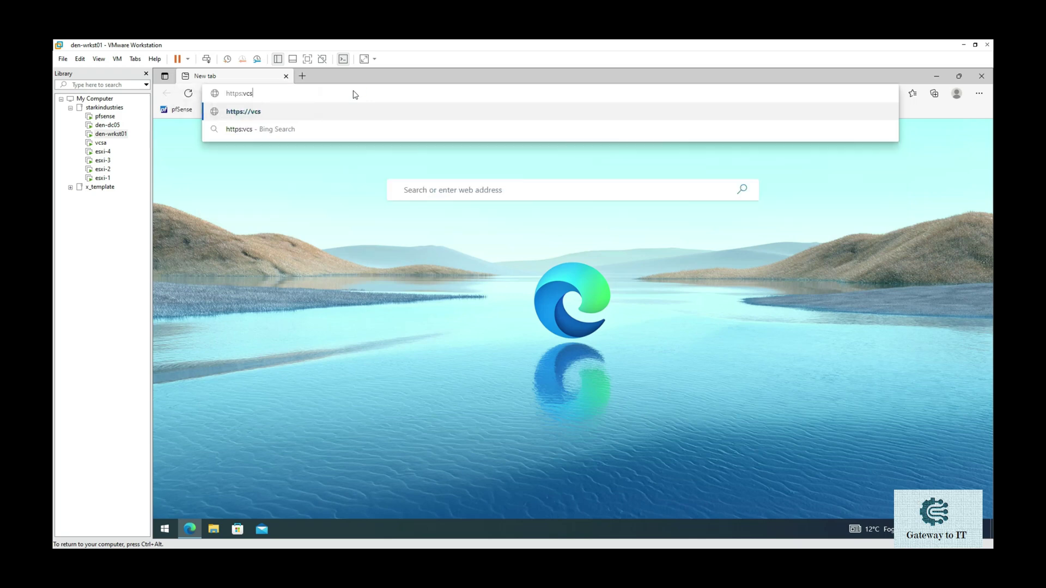
key("BackSpace")
key("BackSpace")
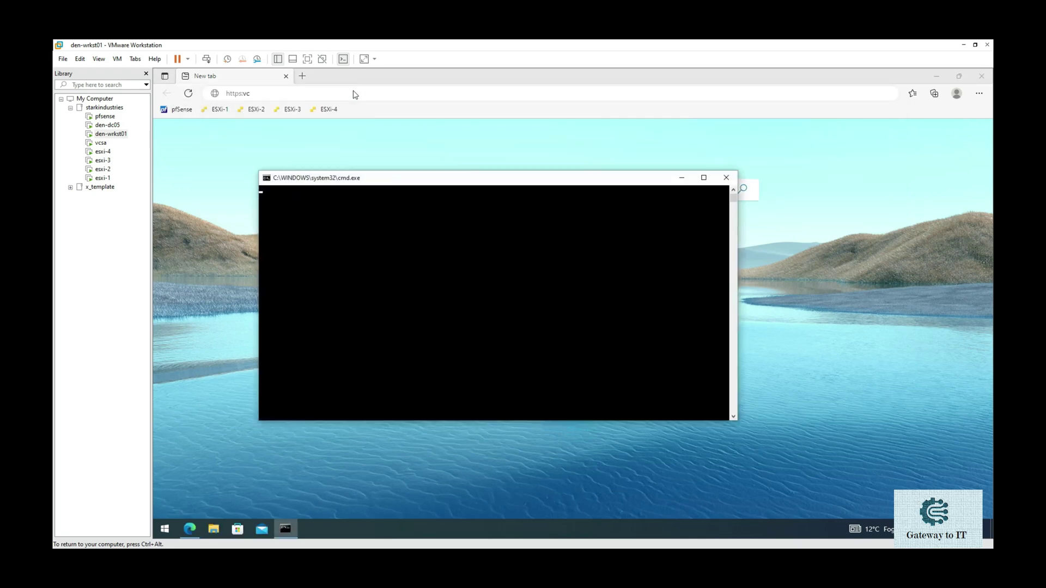
left_click(355, 94)
key("BackSpace")
key("BackSpace")
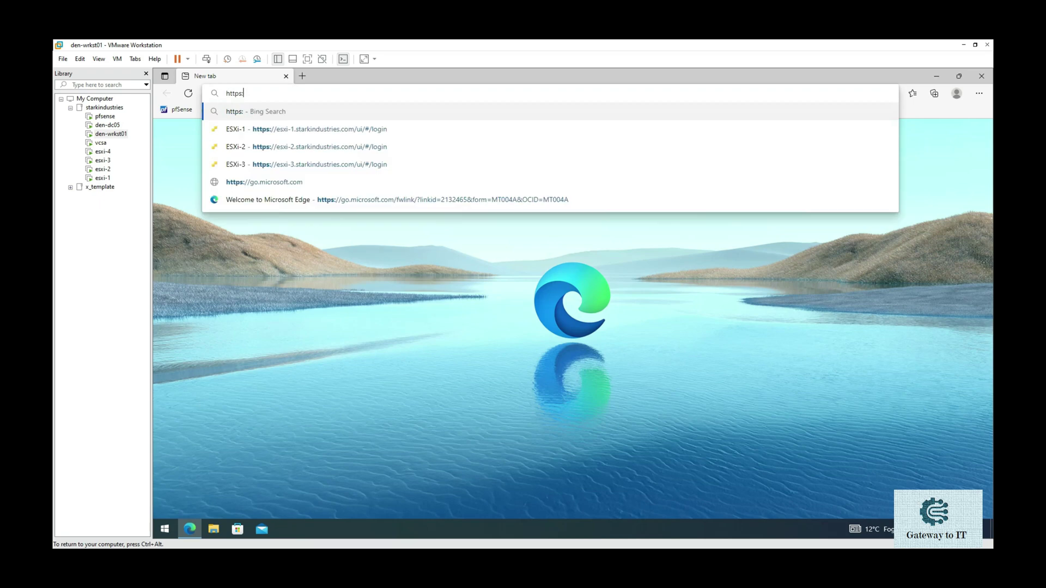
key("BackSpace")
type("://vcsa.")
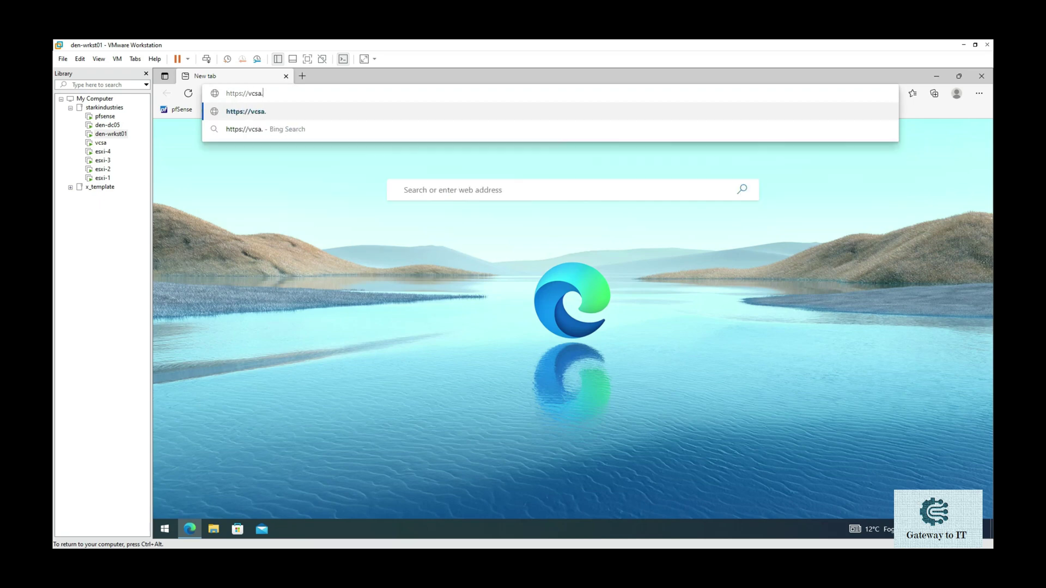
type("starkindust")
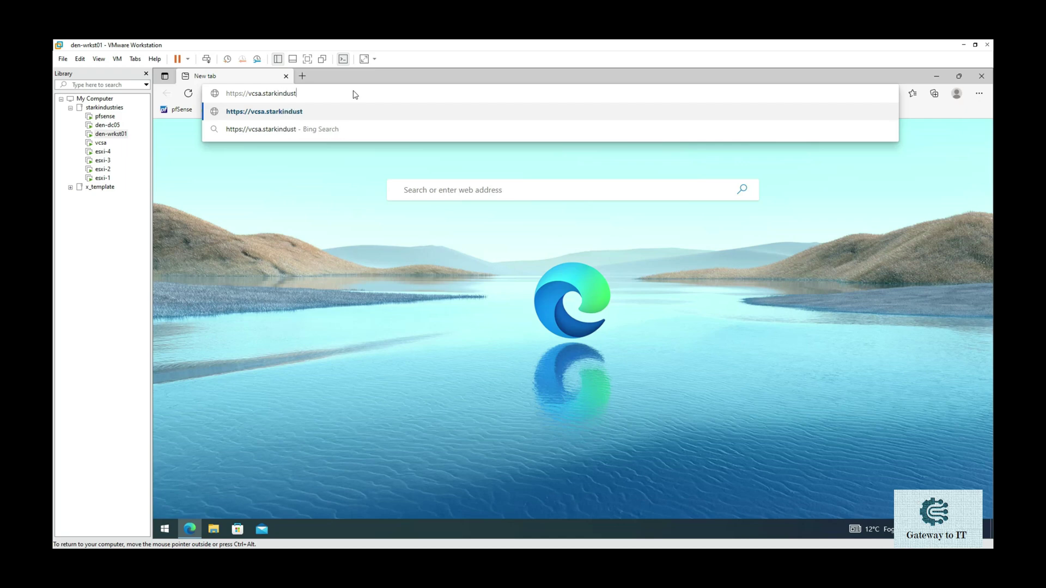
type("ries.com")
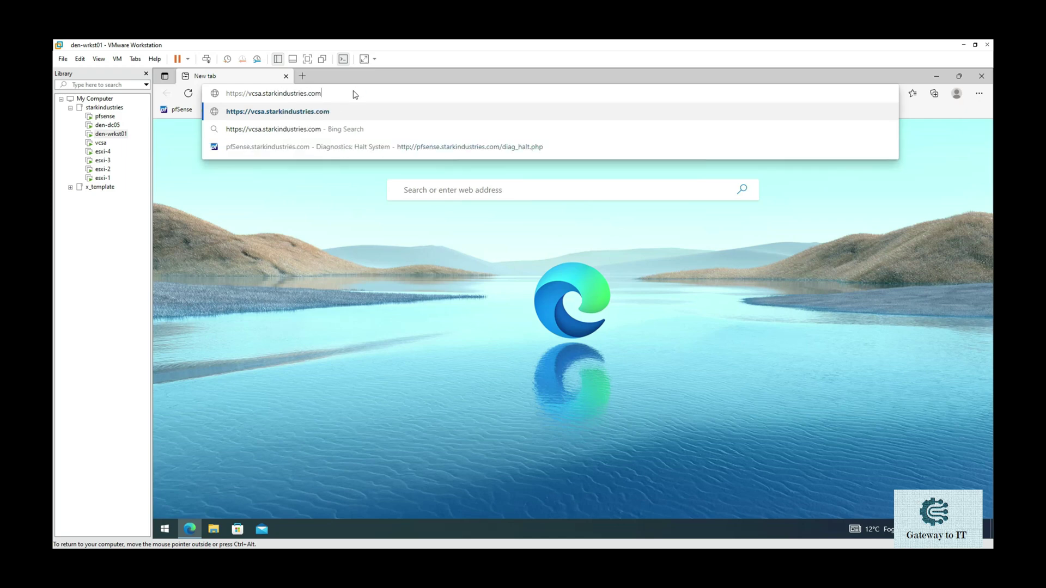
type(":")
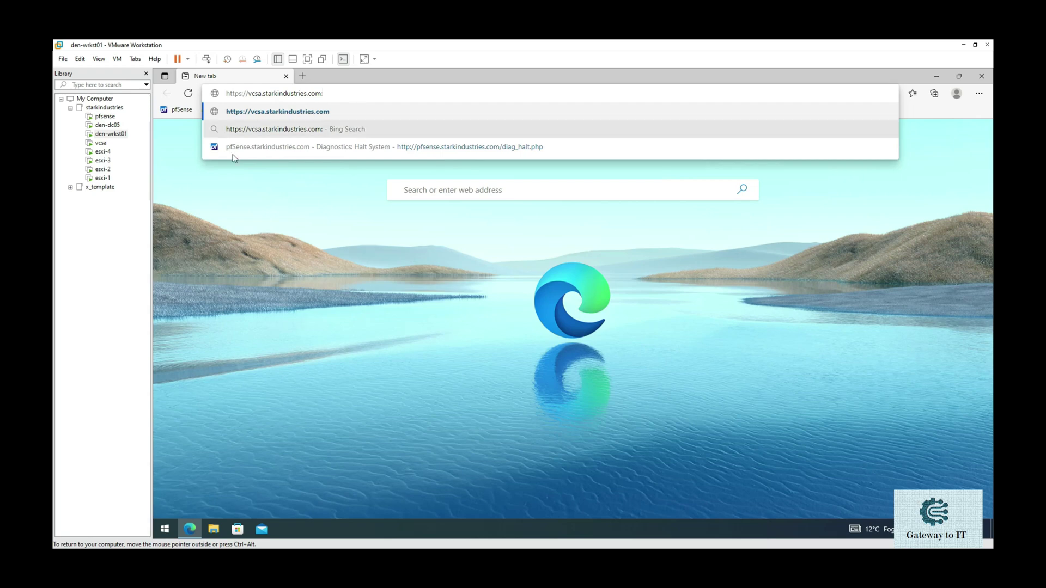
left_click(101, 144)
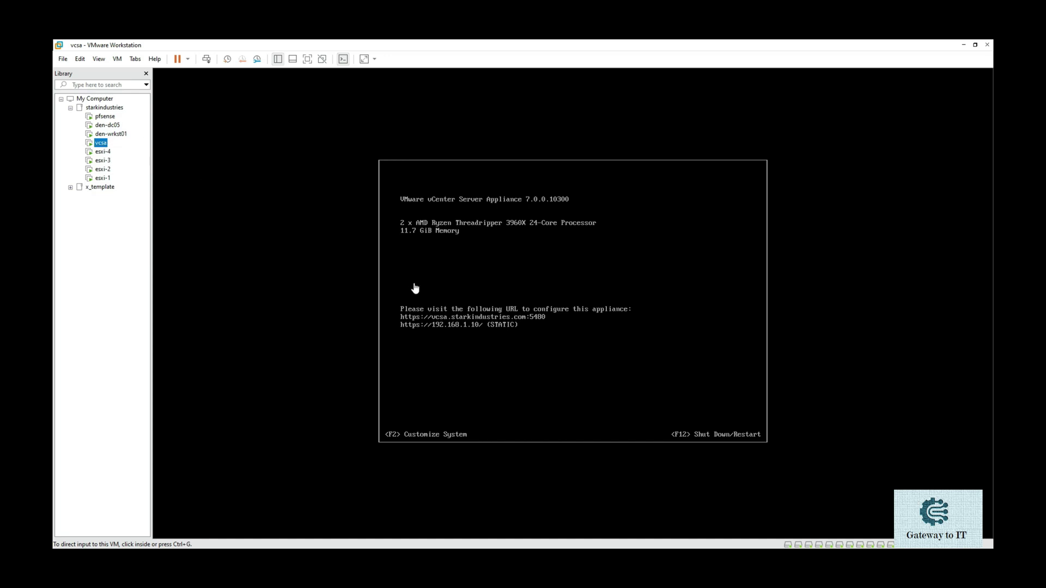
- Read the :5480 configuration URL on the vcsa console, then return to den-wrkst01
left_click(451, 557)
left_click_drag(407, 320, 488, 324)
key("Escape")
left_click_drag(401, 332, 504, 332)
key("Escape")
left_click(121, 135)
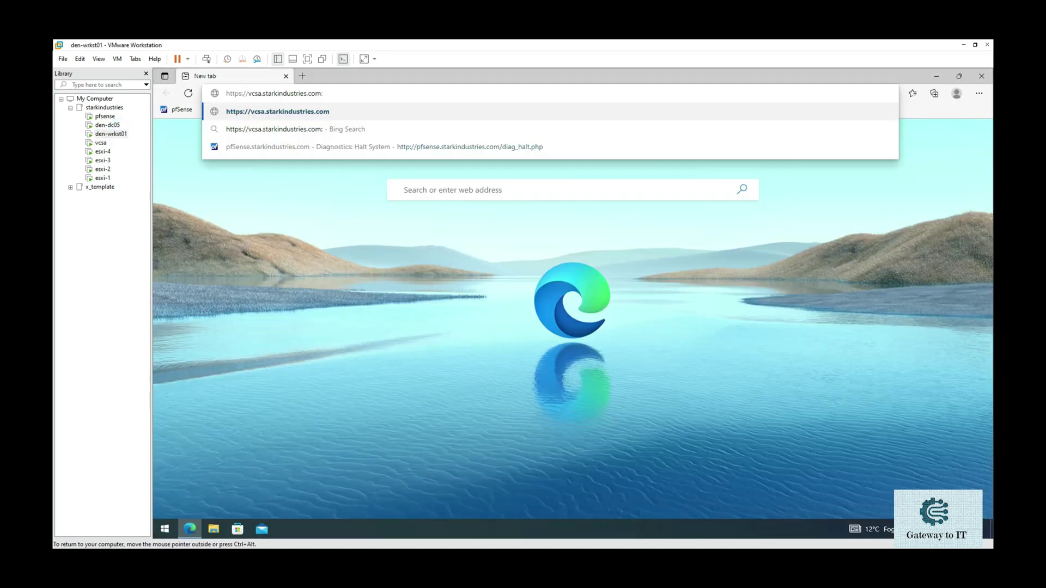
- Load vcsa.starkindustries.com on port 5480 and bypass the certificate warning to reach Getting Started
type("5480")
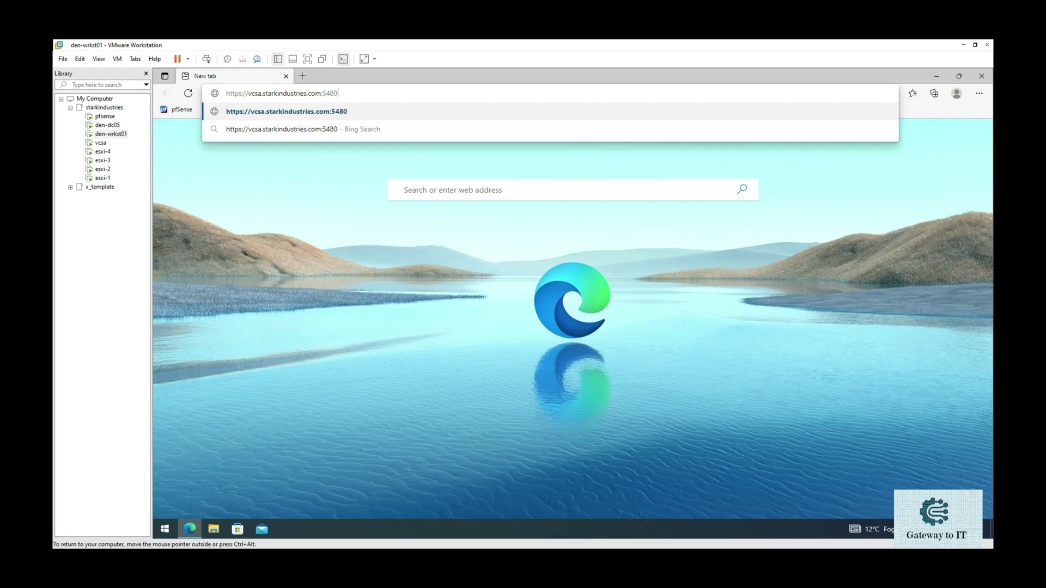
key("Return")
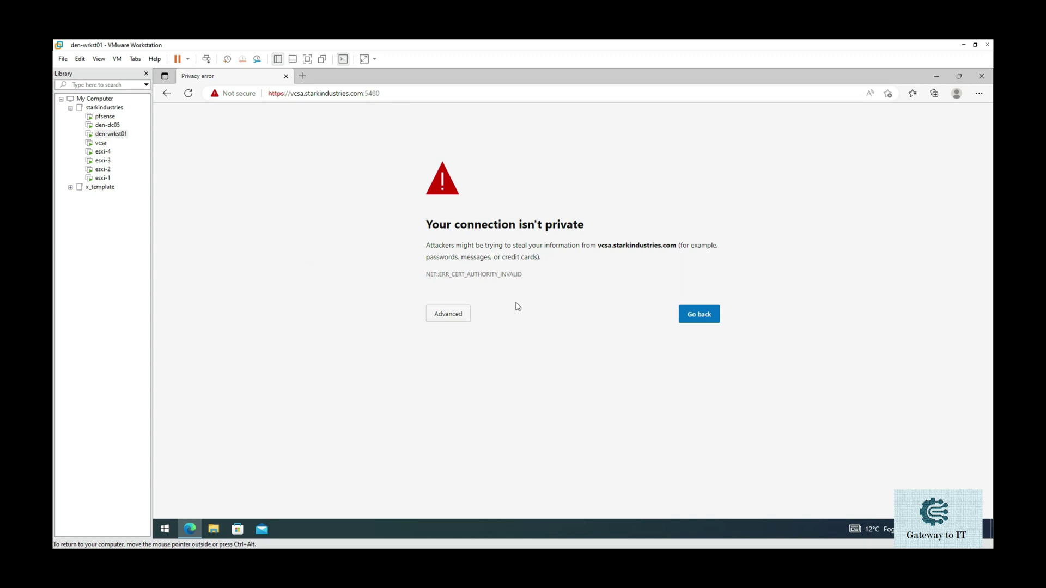
left_click(449, 314)
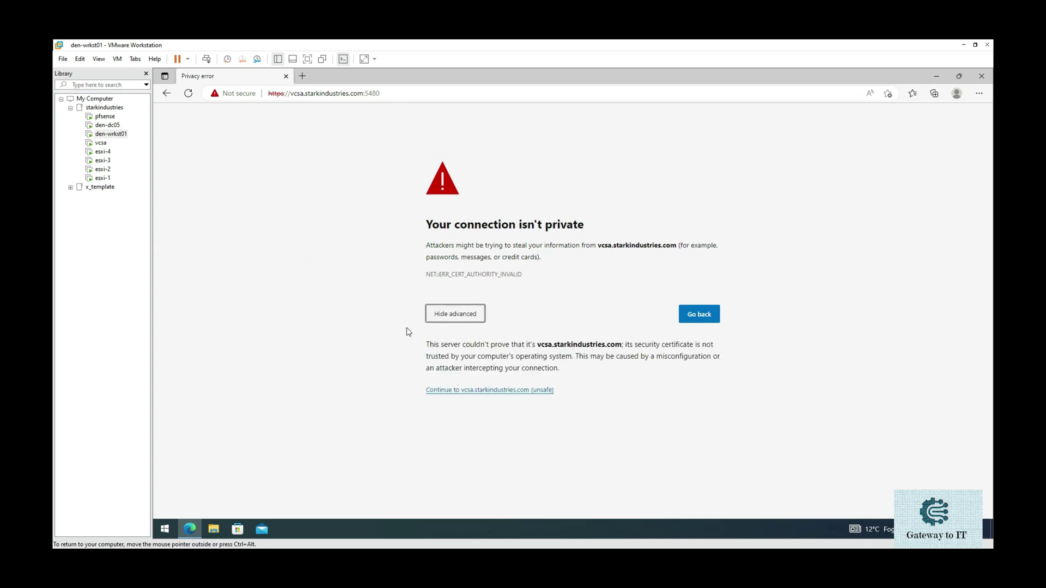
left_click(460, 390)
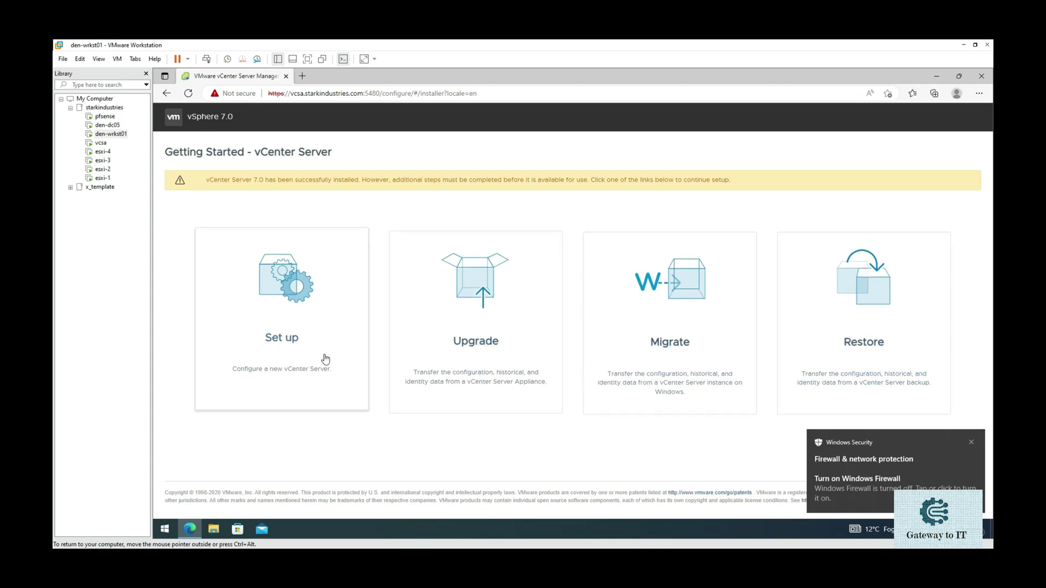
- Choose Set up and log in as root with the root password
left_click(288, 321)
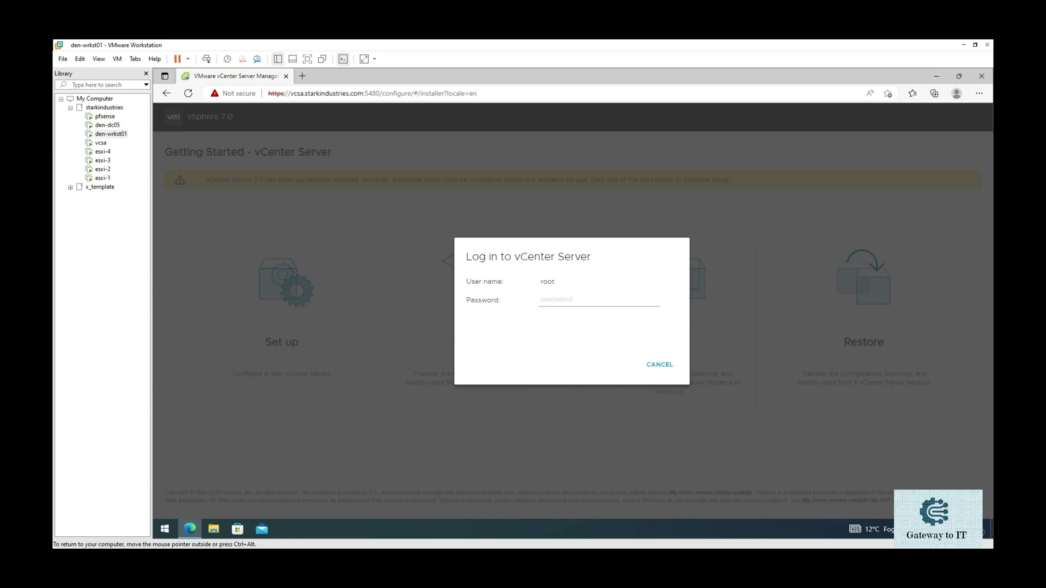
type("•")
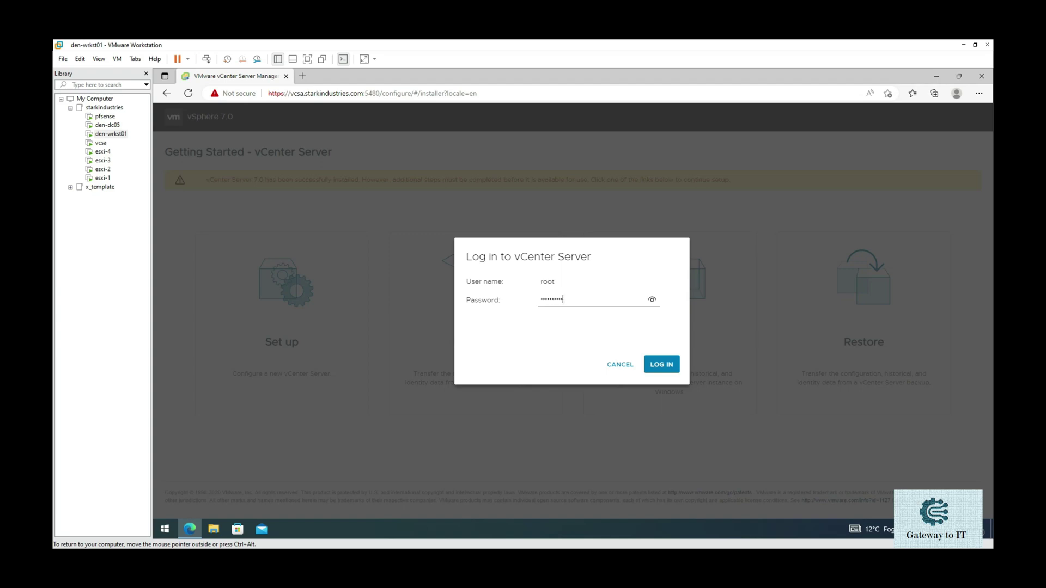
left_click(662, 364)
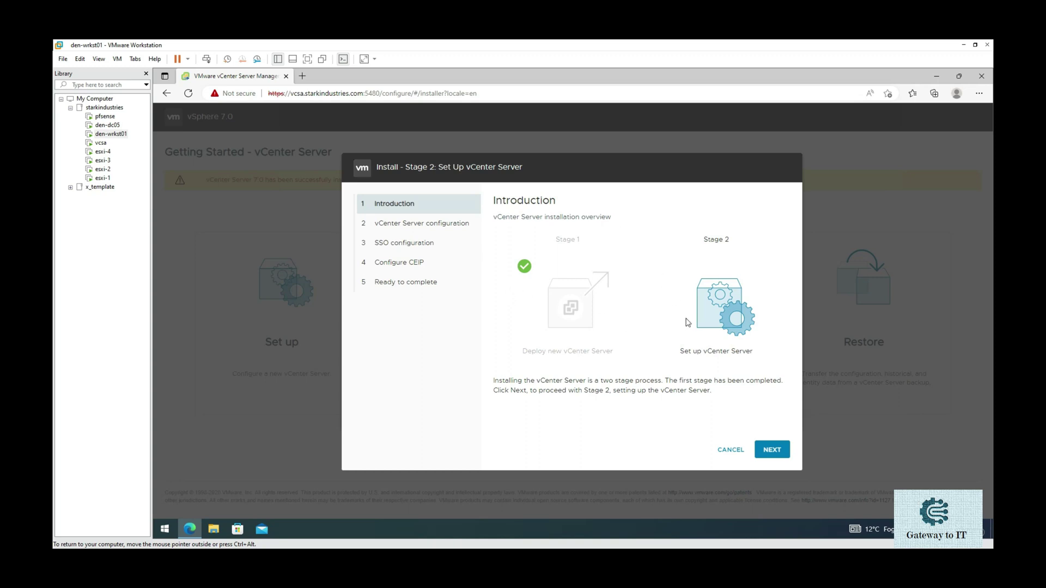
- Set SSH access to Enabled in the vCenter Server configuration and continue to SSO setup
left_click(775, 451)
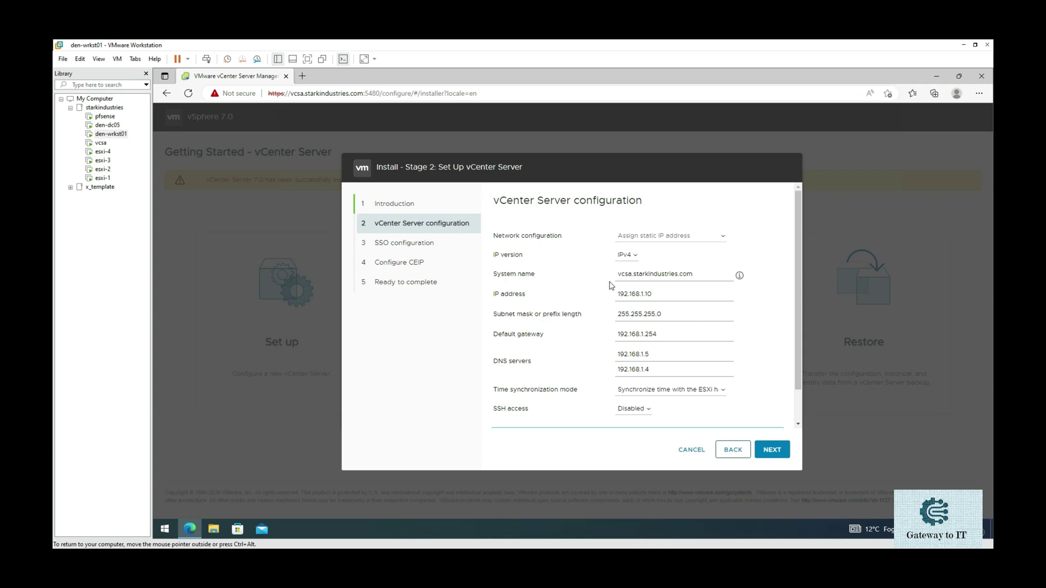
scroll(611, 350, "down", 1)
scroll(611, 350, "down", 1)
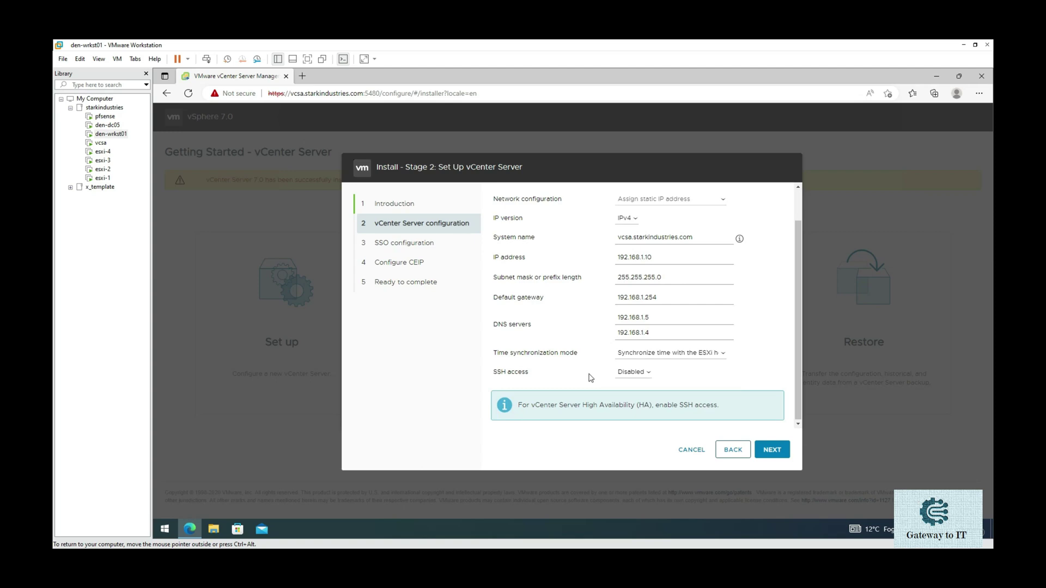
left_click(648, 373)
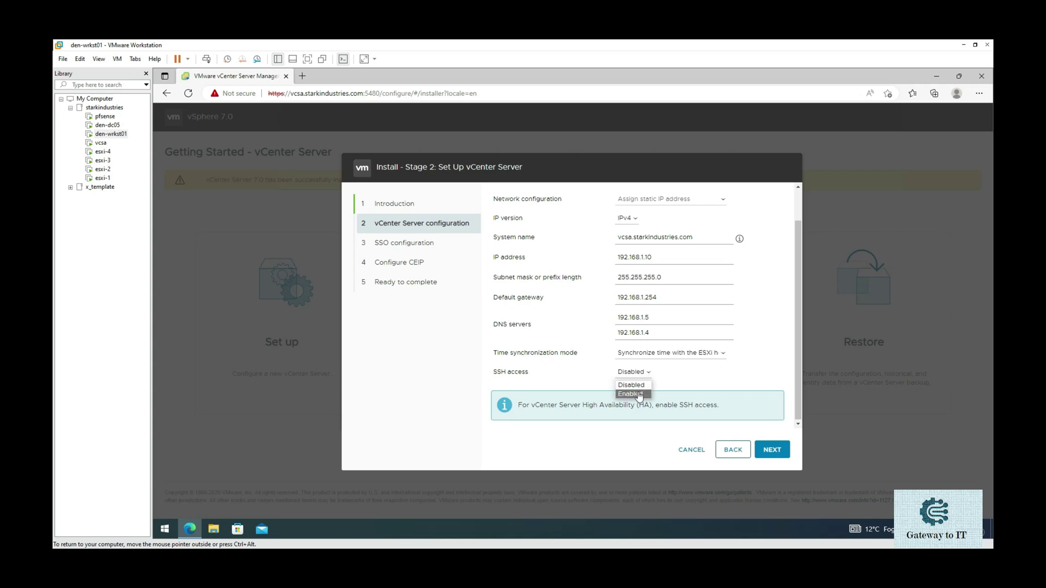
left_click(632, 393)
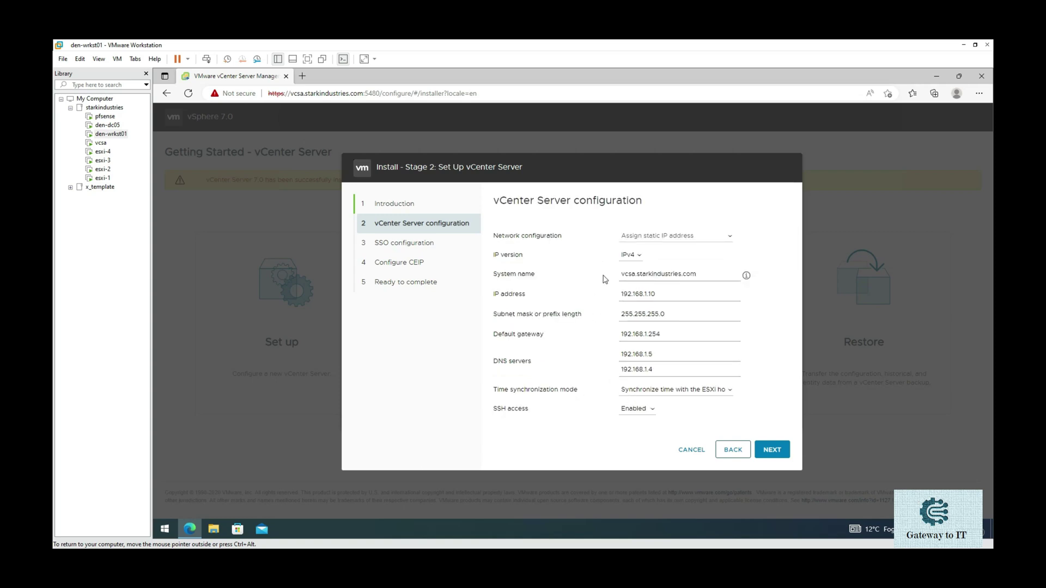
left_click(771, 449)
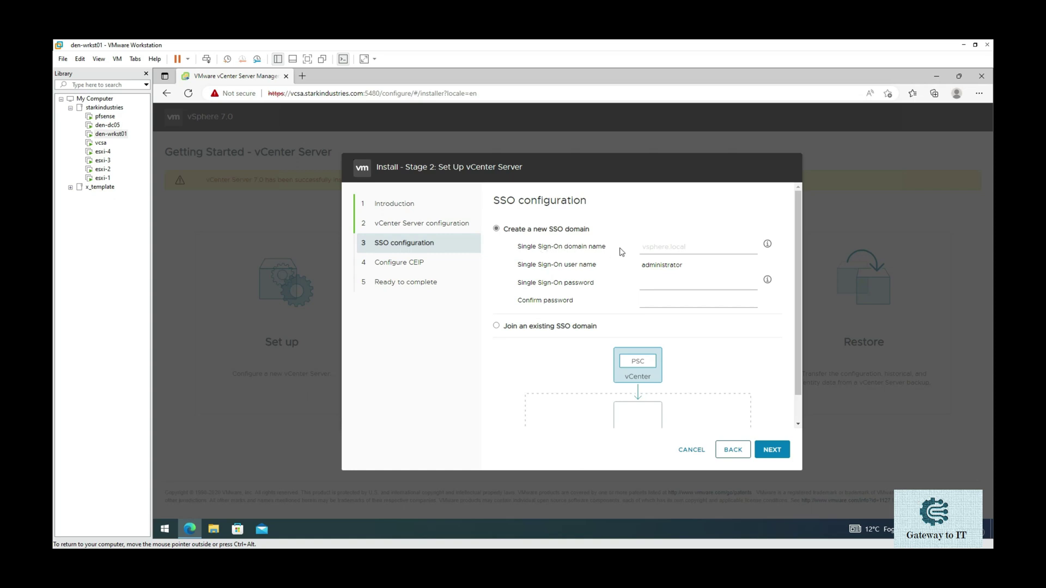
- Name the new SSO domain vsphere.local, enter and confirm the administrator password, and continue
left_click(645, 246)
type("vsphere.local")
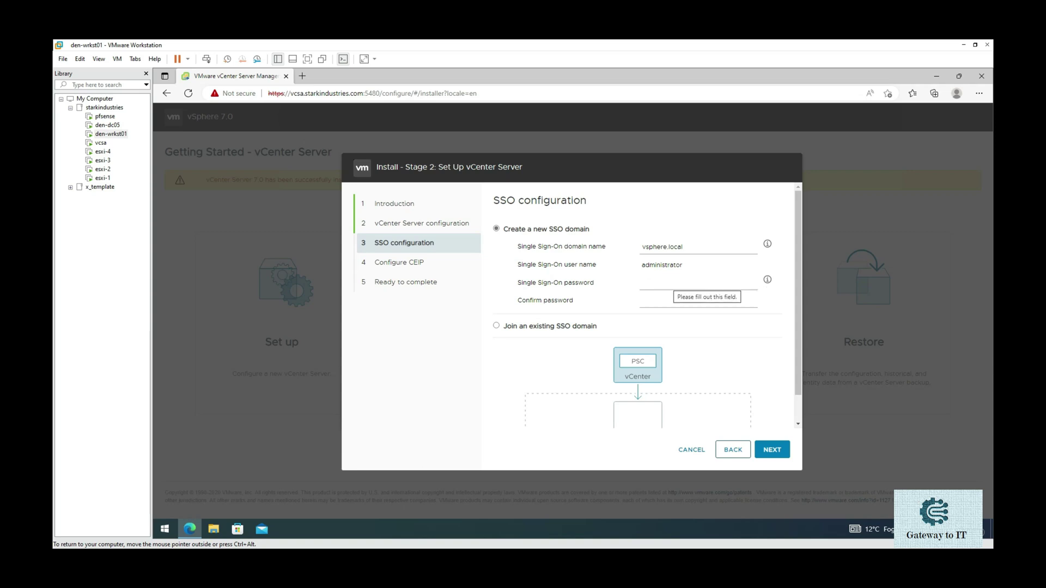
left_click(681, 283)
type("••")
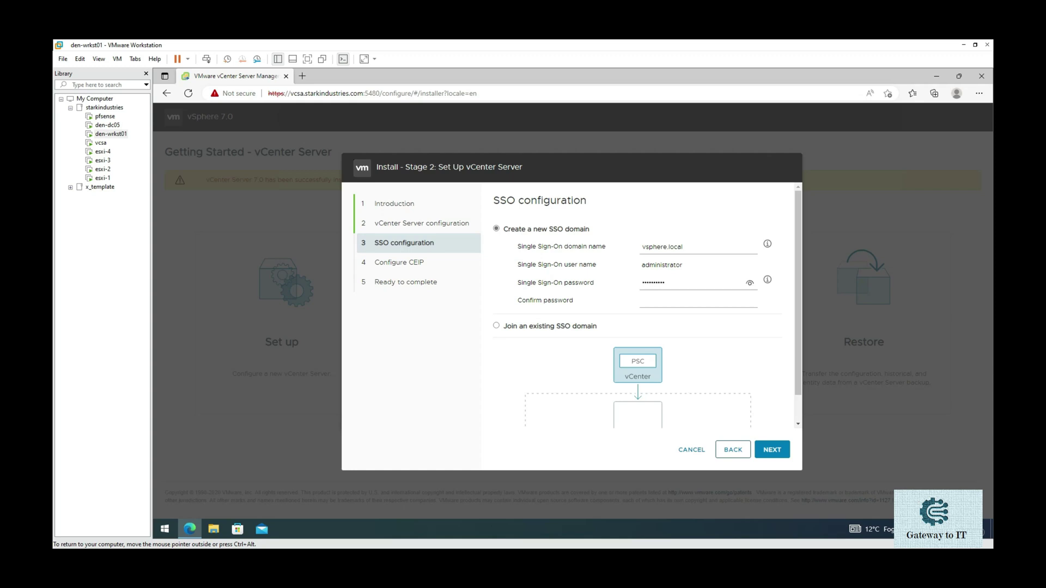
left_click(642, 300)
type("••••••")
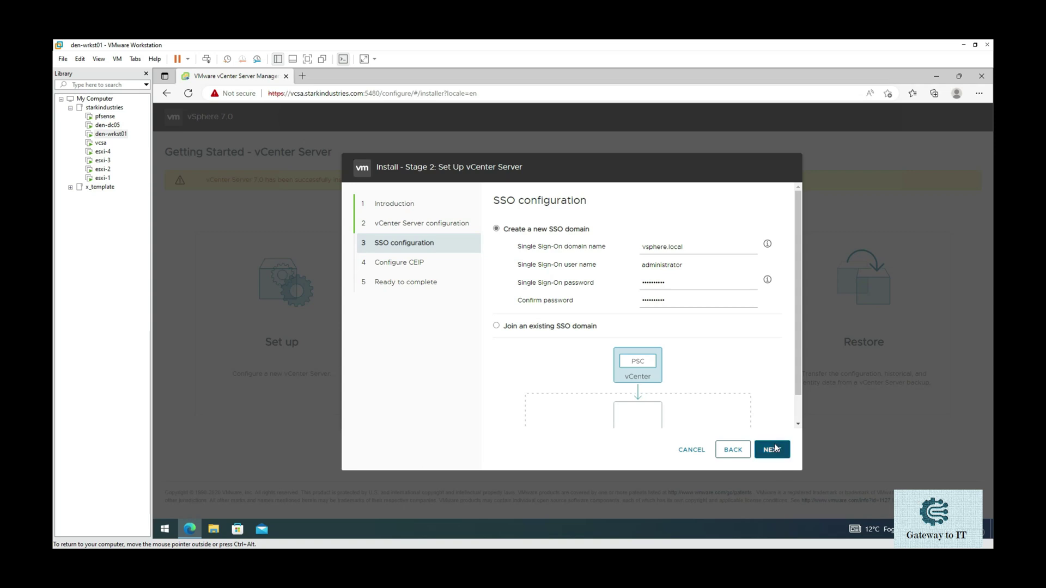
left_click(774, 449)
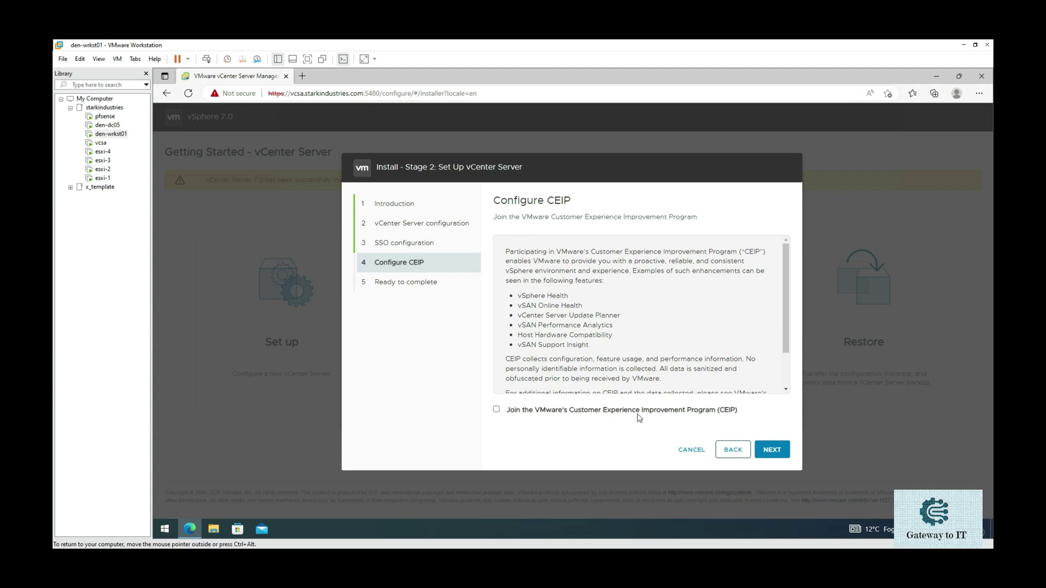
- Skip joining CEIP, review the Ready to complete summary, and click Finish
left_click(774, 450)
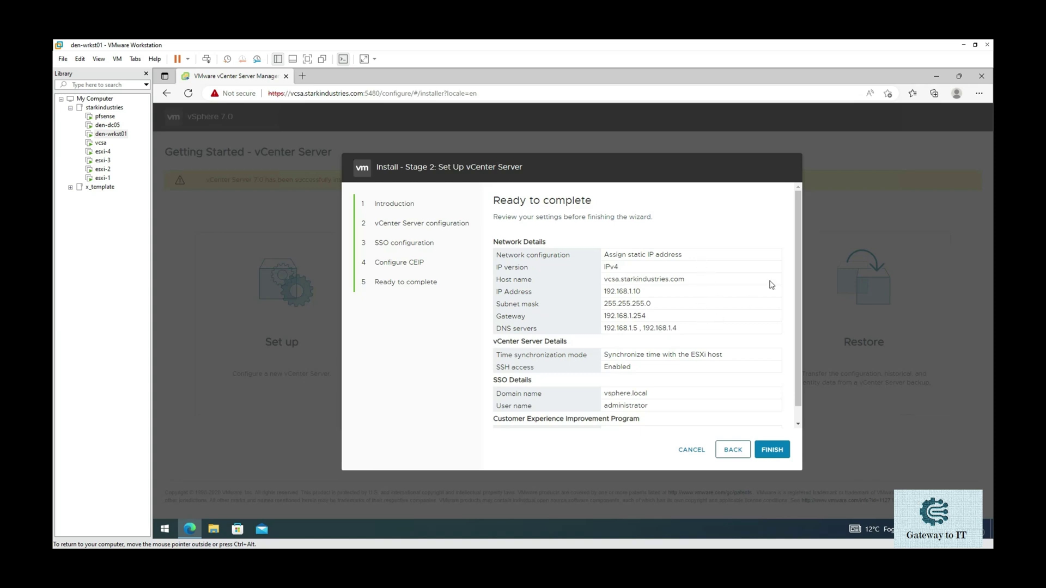
left_click_drag(799, 267, 798, 314)
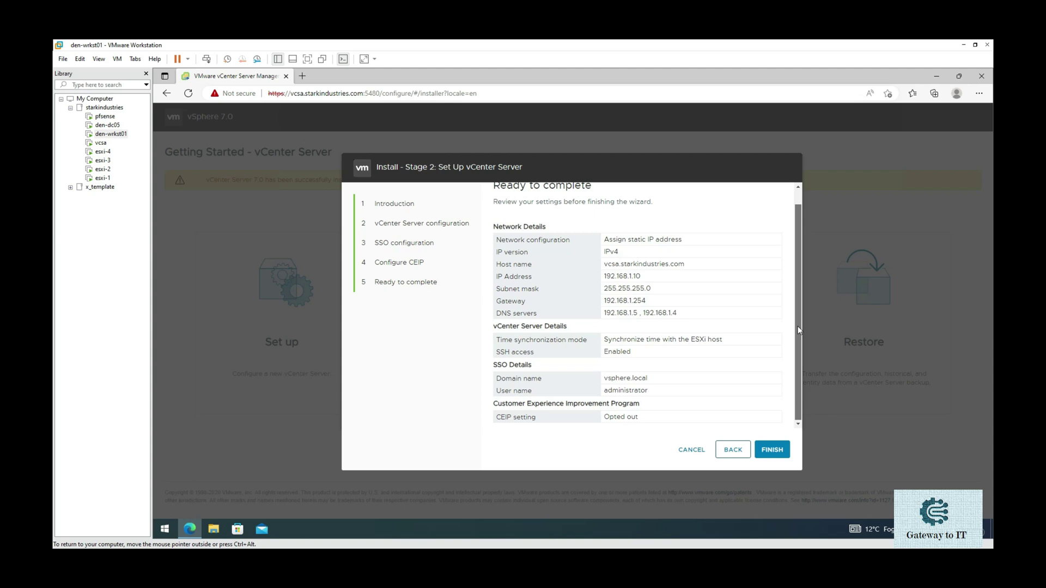
mouse_move(797, 326)
left_mouse_down()
mouse_move(793, 234)
mouse_move(793, 342)
left_mouse_up()
scroll(796, 292, "up", 1)
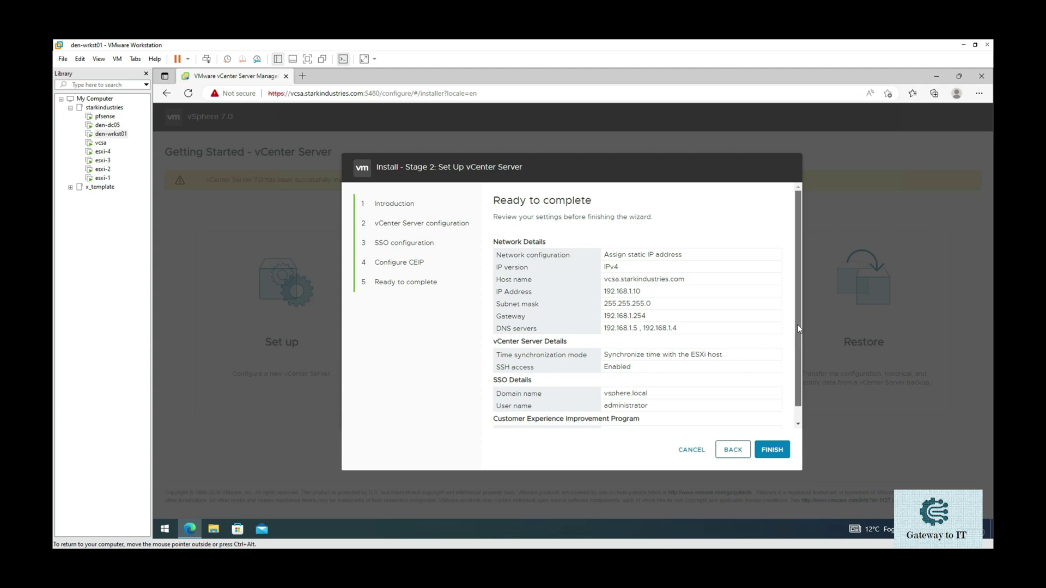
left_click_drag(797, 324, 800, 376)
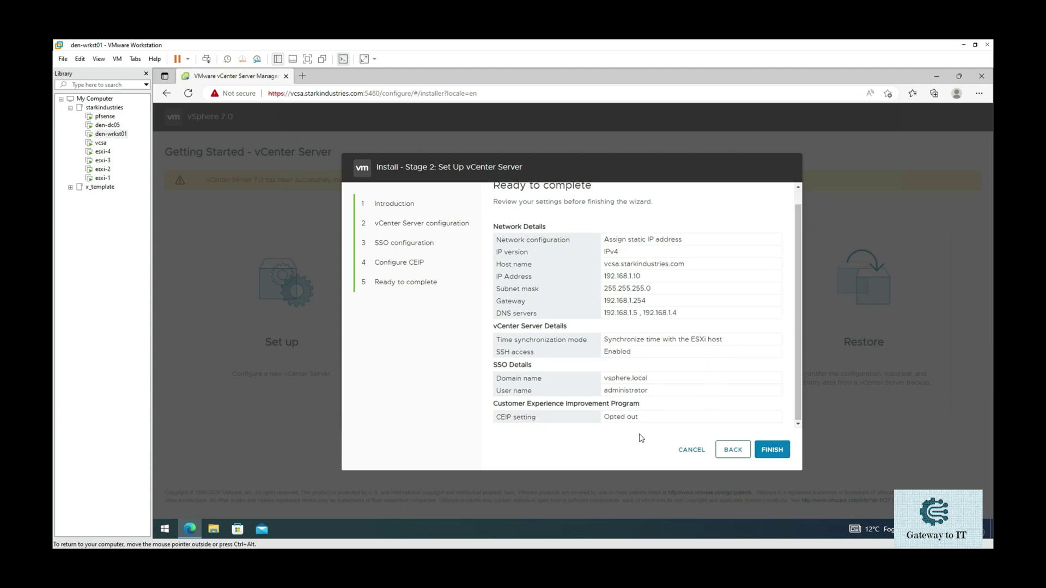
left_click(773, 450)
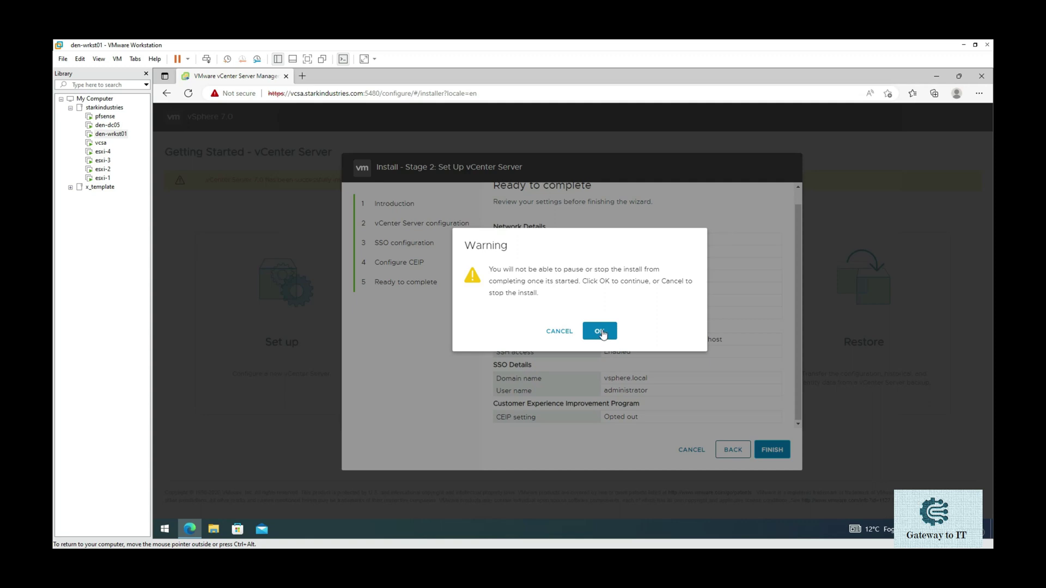
- Accept the no-pause warning with OK so the Stage 2 install starts
left_click(600, 334)
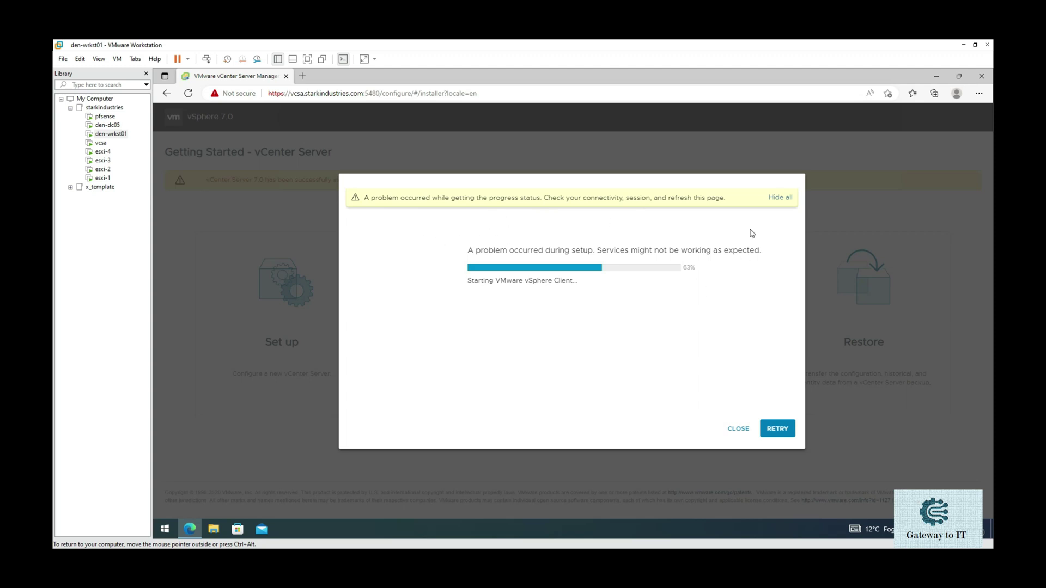
- Retry fetching the stalled setup progress, then reload the installer page with F5
left_click(773, 434)
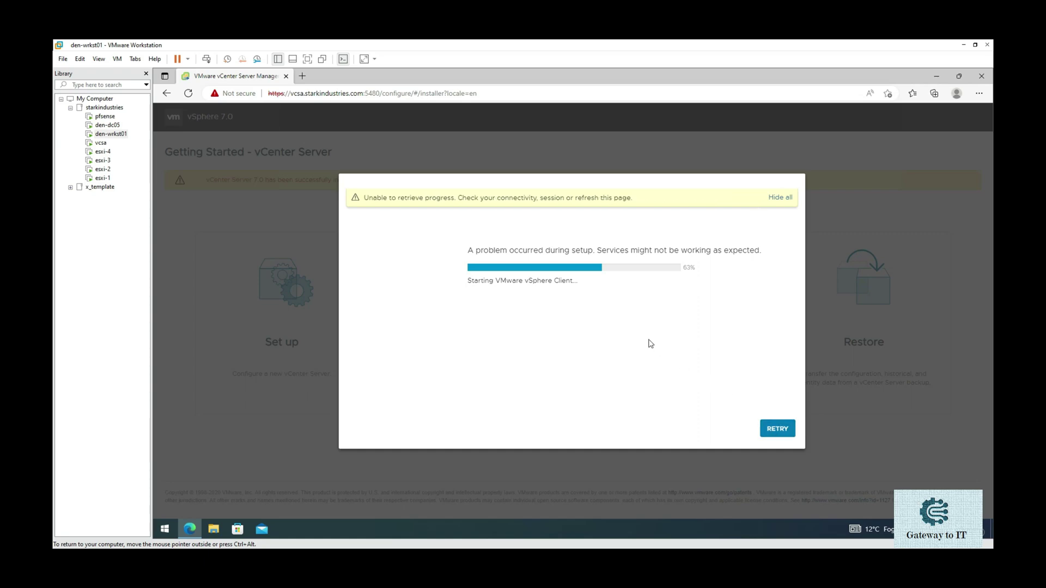
left_click(790, 434)
left_click(783, 430)
key("F5")
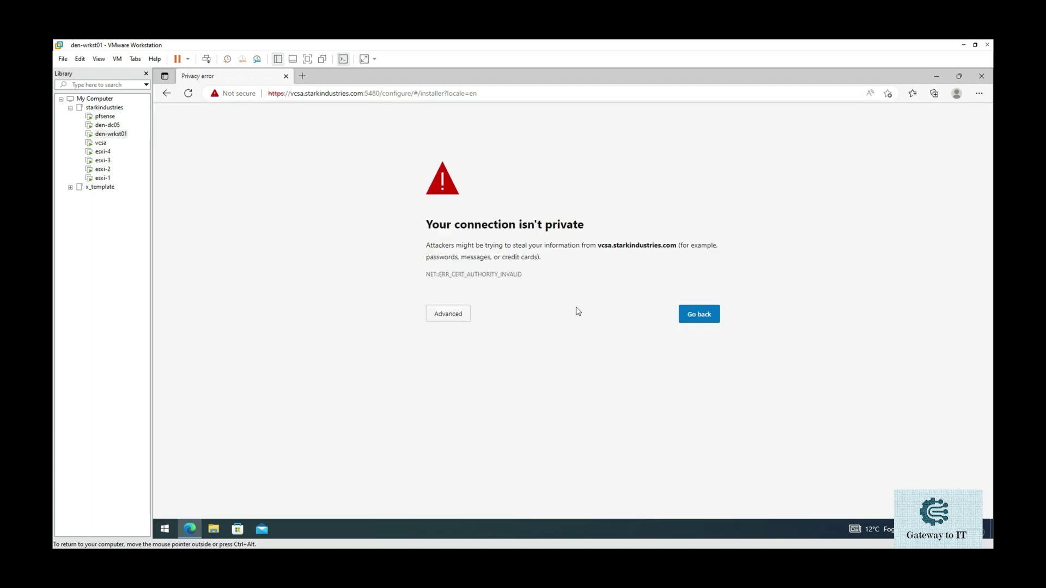
- Bypass the certificate warning and enter root as the login user name
left_click(448, 315)
left_click(470, 390)
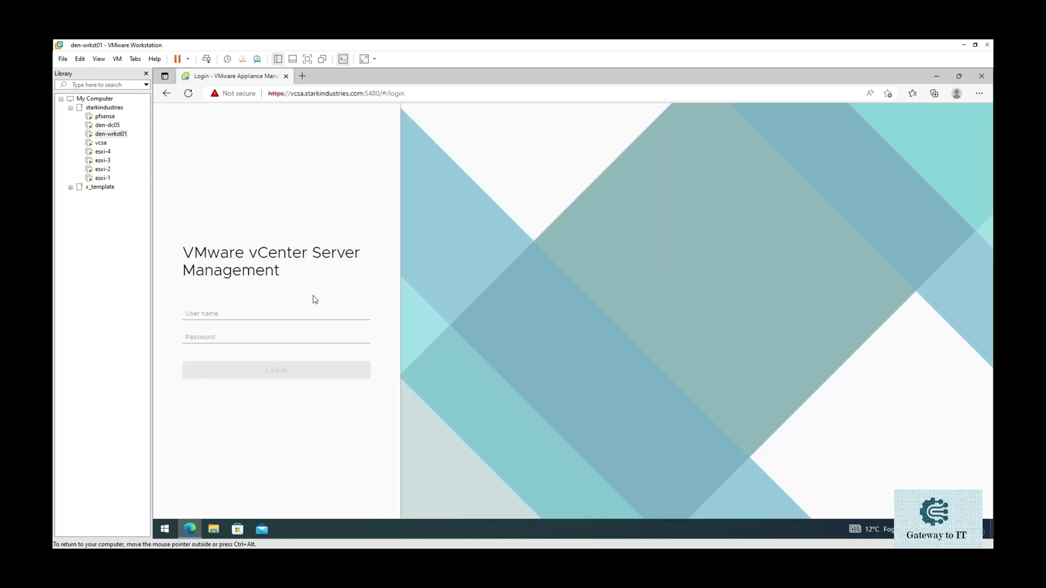
left_click(313, 313)
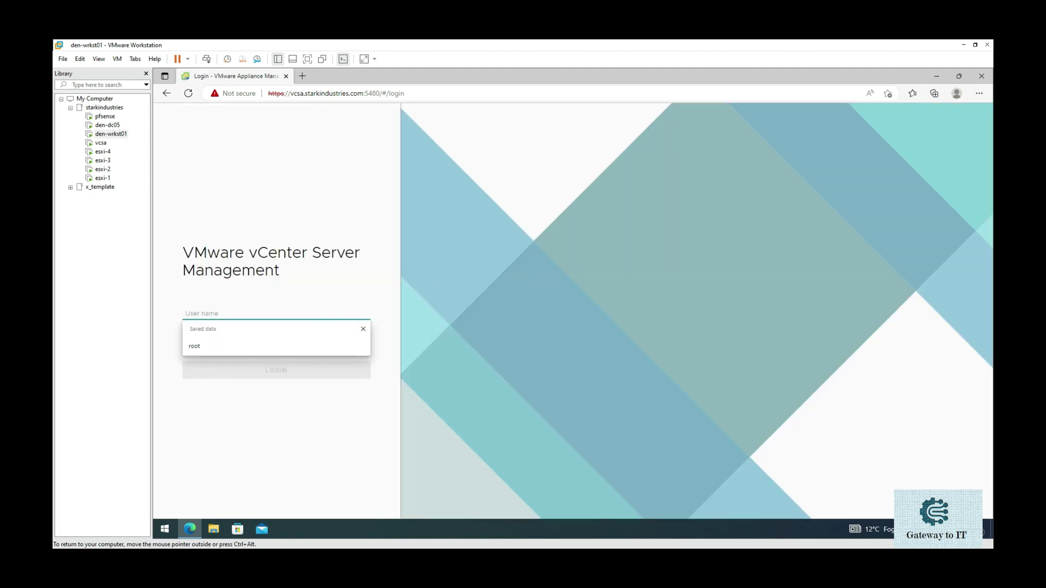
type("root")
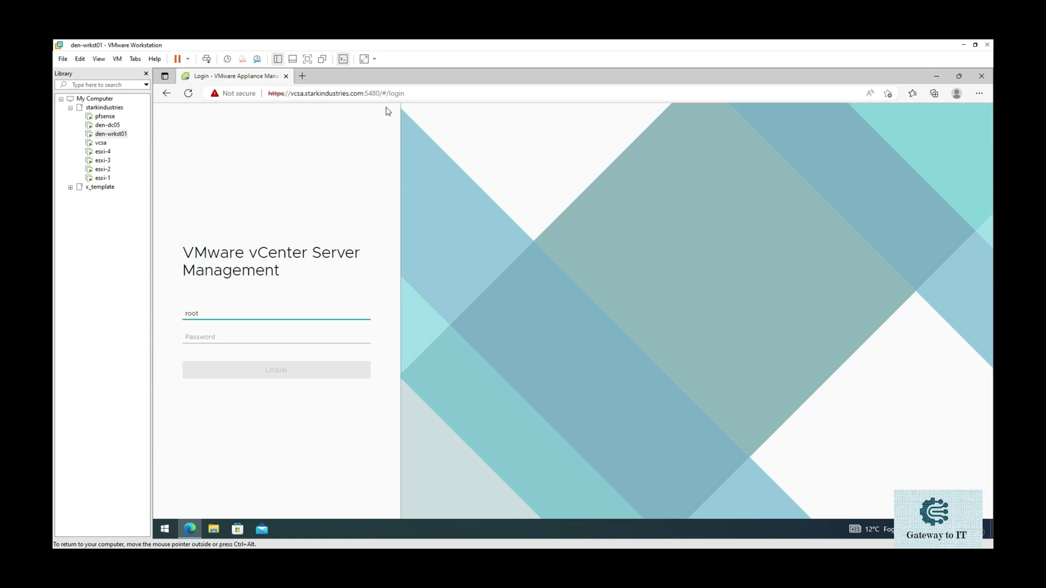
left_click(303, 76)
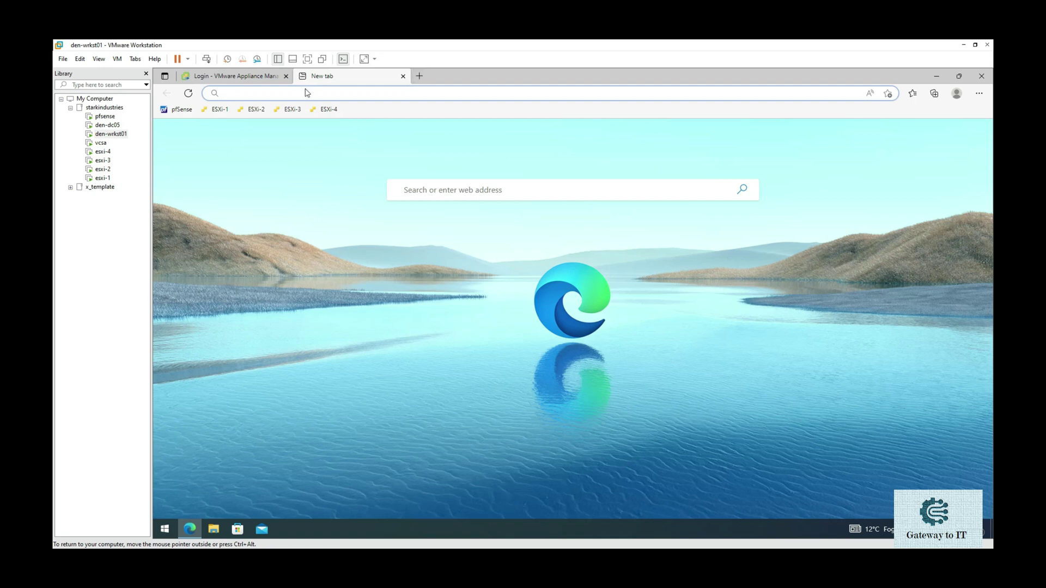
type("htt")
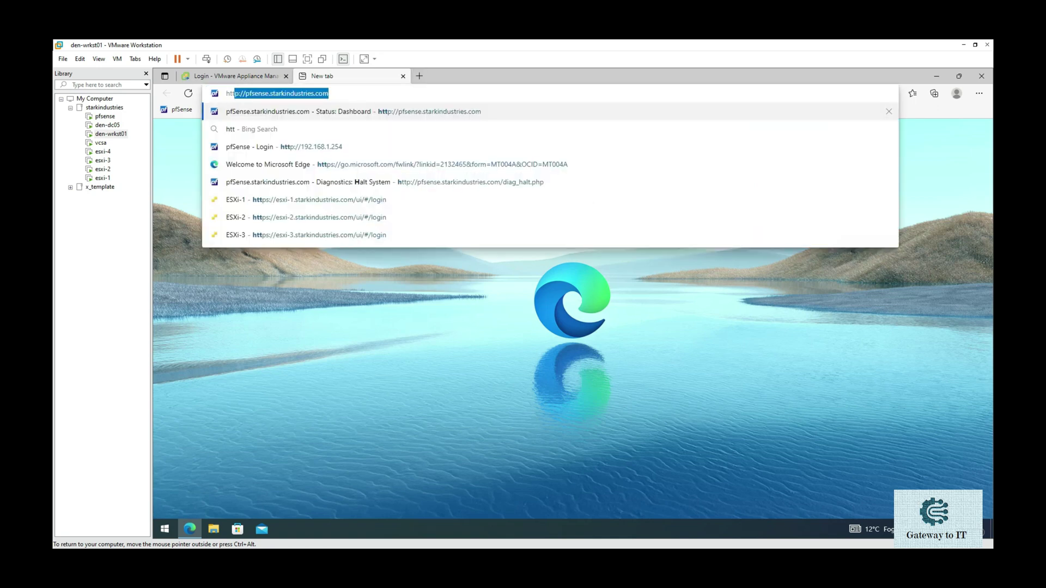
type("ps:/")
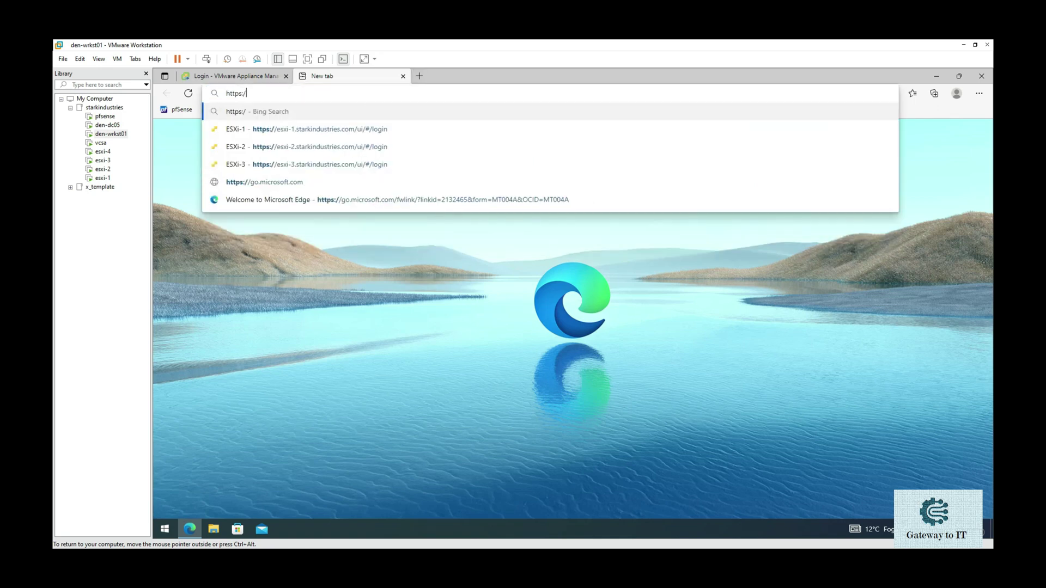
type("/vcsa")
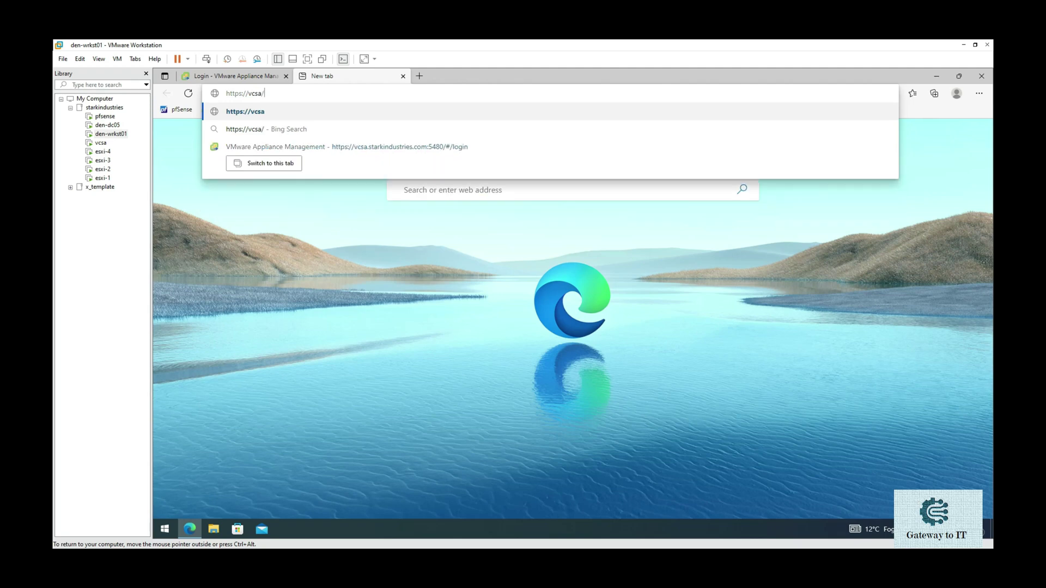
type(".s")
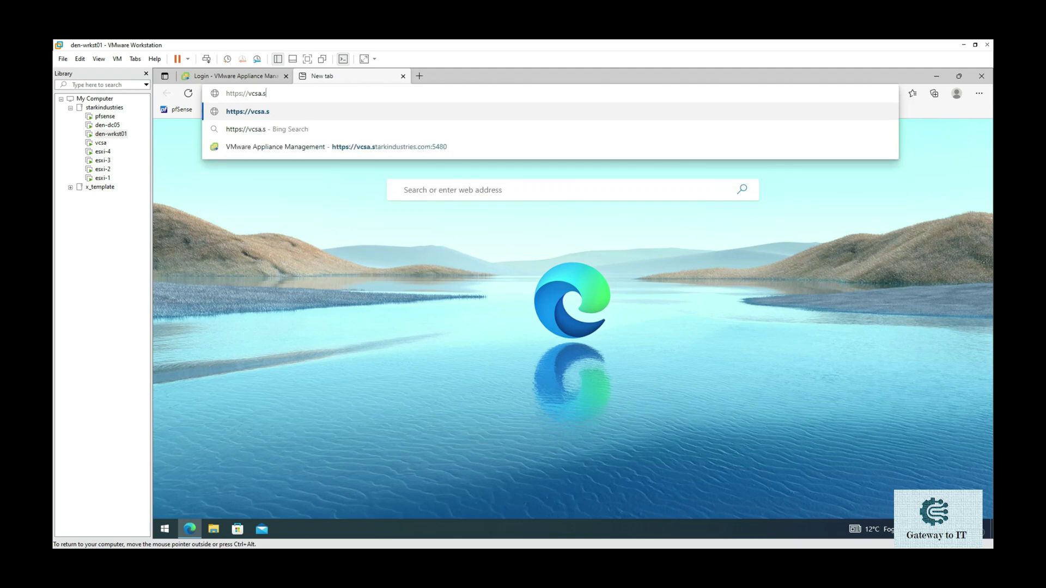
type("tarkindustries.com")
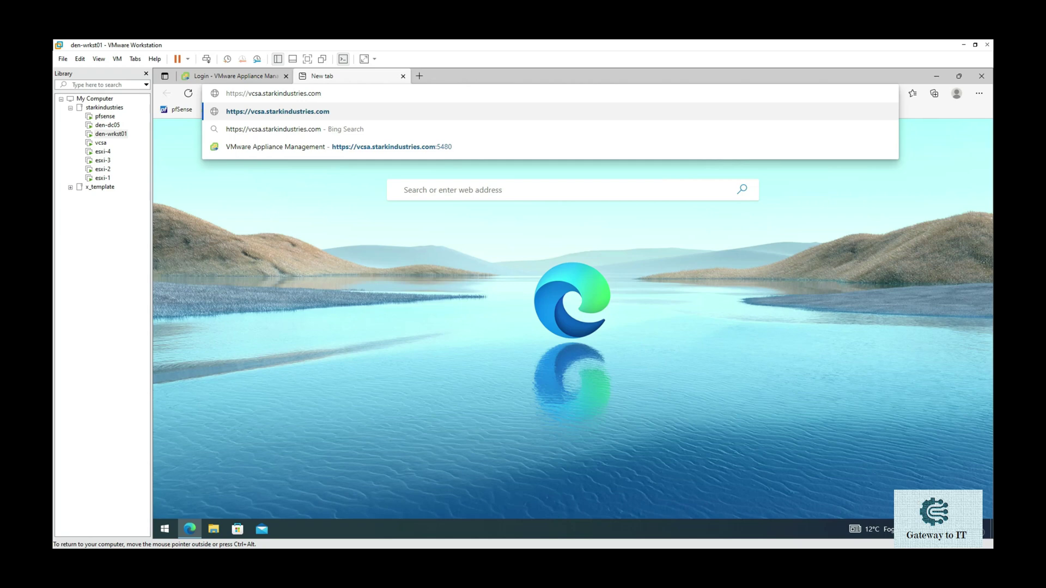
key("Return")
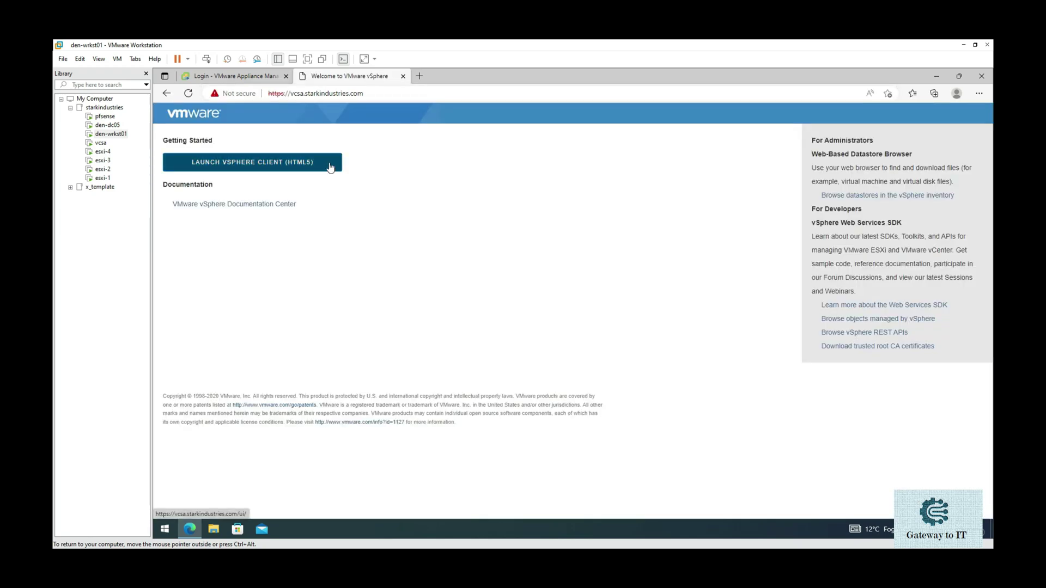
left_click(258, 79)
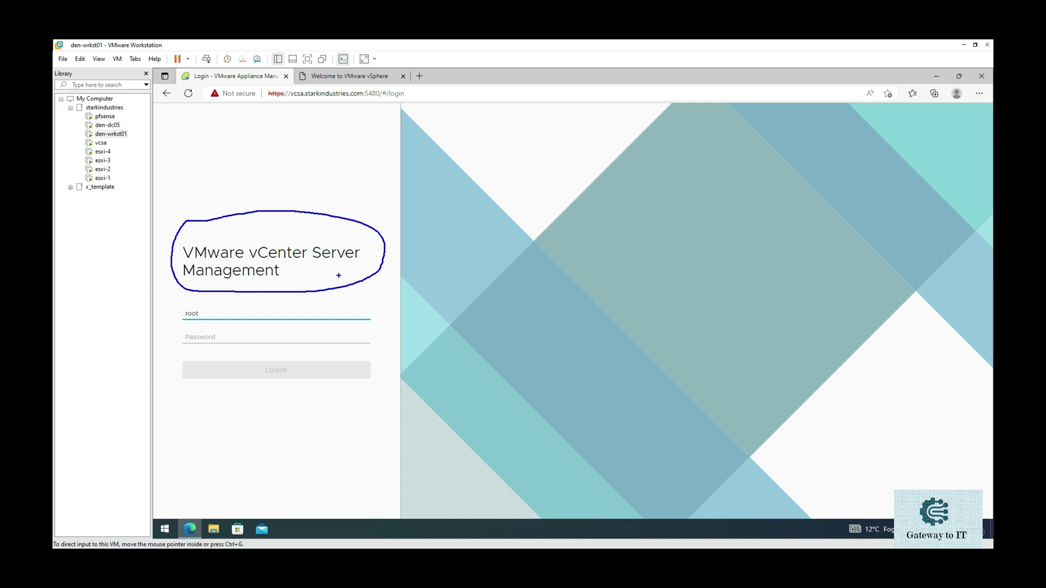
left_click(347, 77)
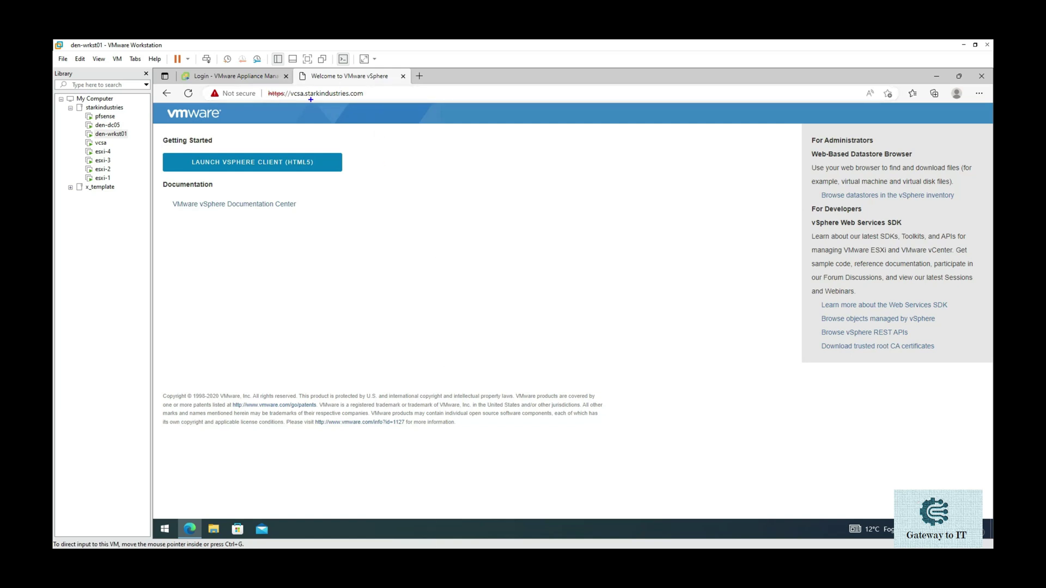
left_click_drag(281, 101, 370, 97)
key("Escape")
- Return to the vCenter Server Management login and sign in as root with the root password
left_click(244, 81)
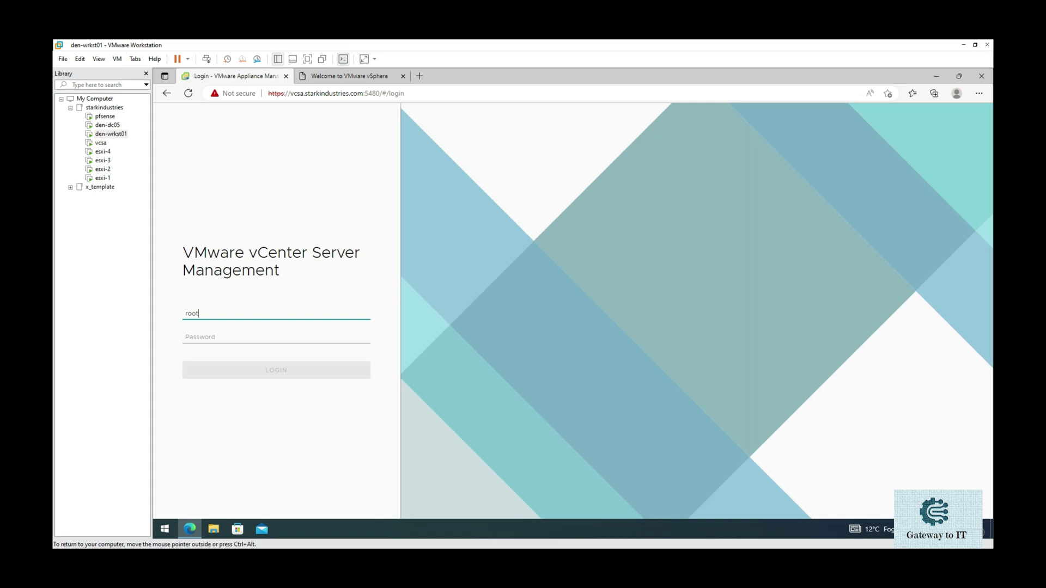
key("Tab")
type("V")
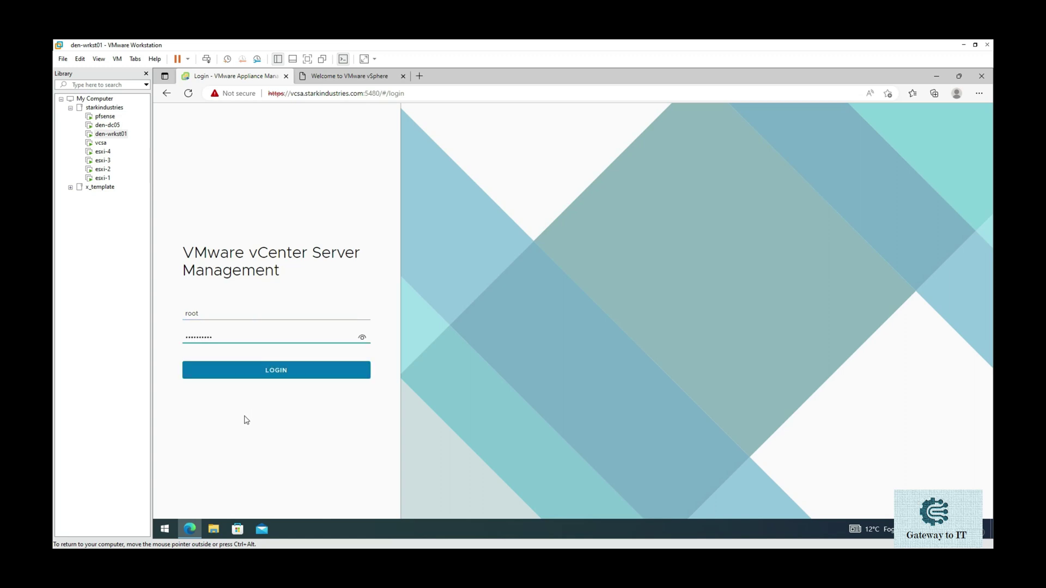
left_click(256, 380)
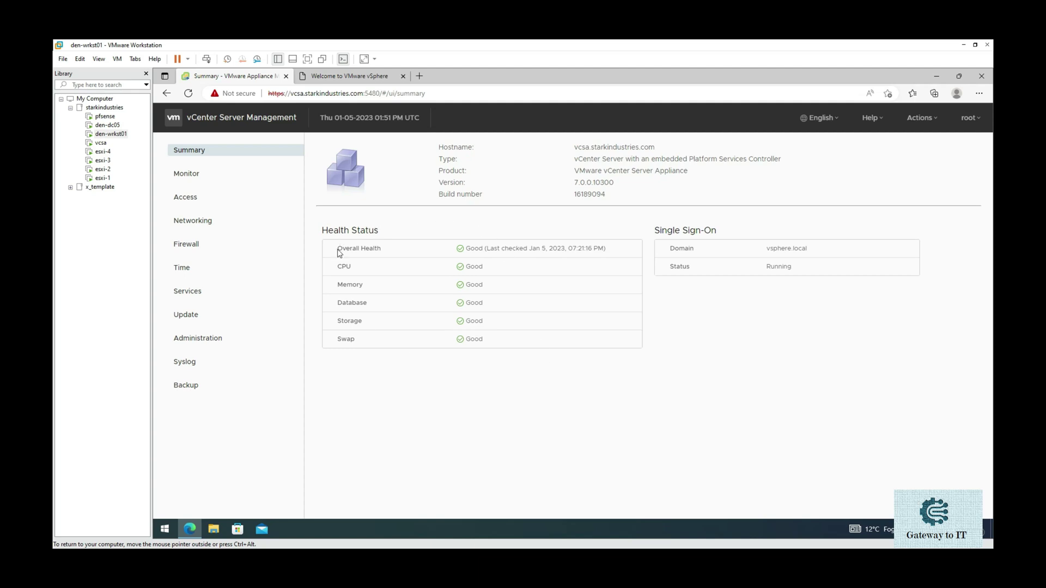
- Browse the Monitor, Access, Networking and Firewall pages, ending on Time settings (Etc/UTC)
left_click(237, 174)
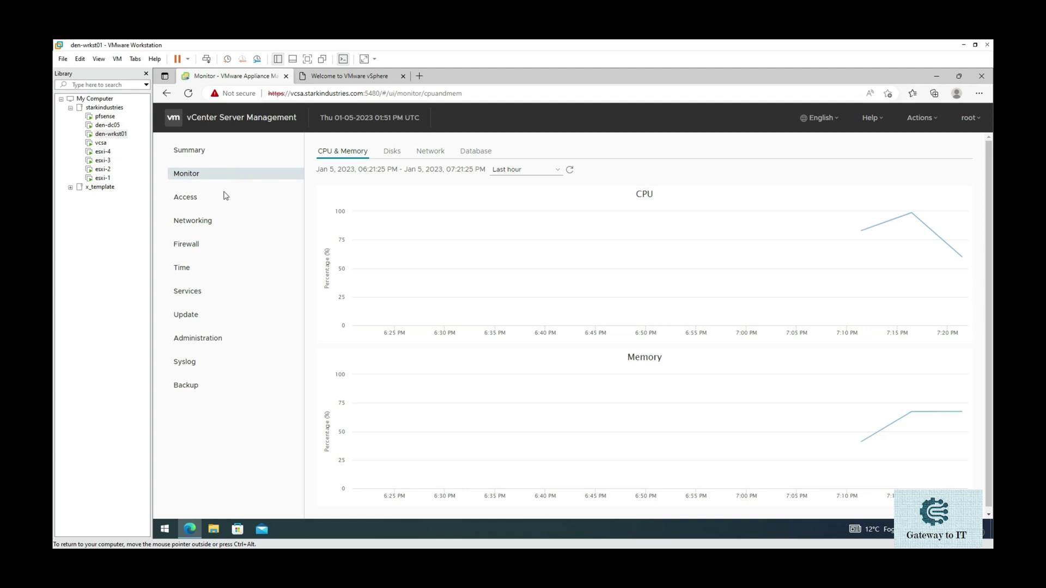
left_click(224, 199)
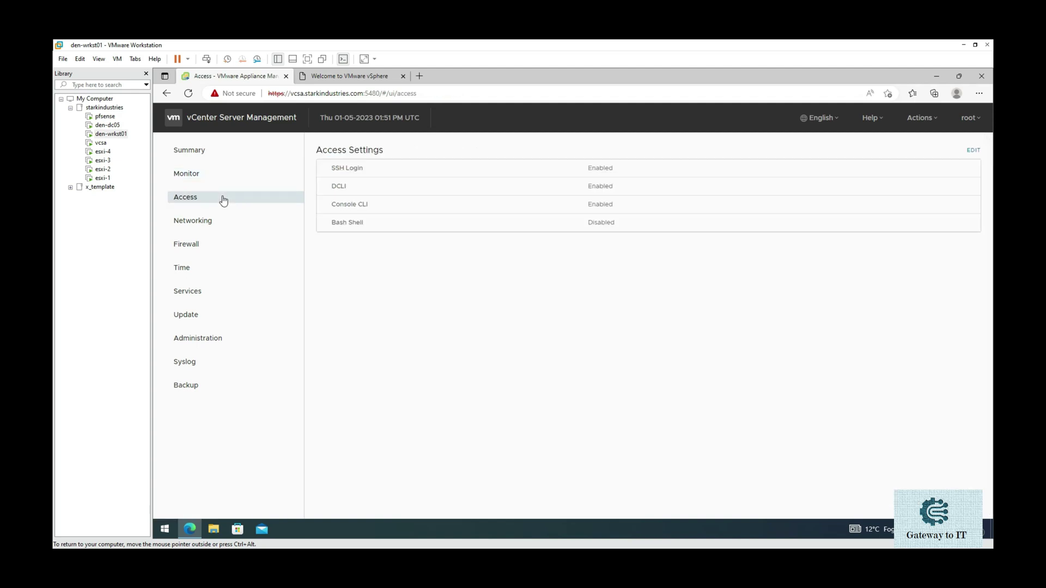
left_click(216, 224)
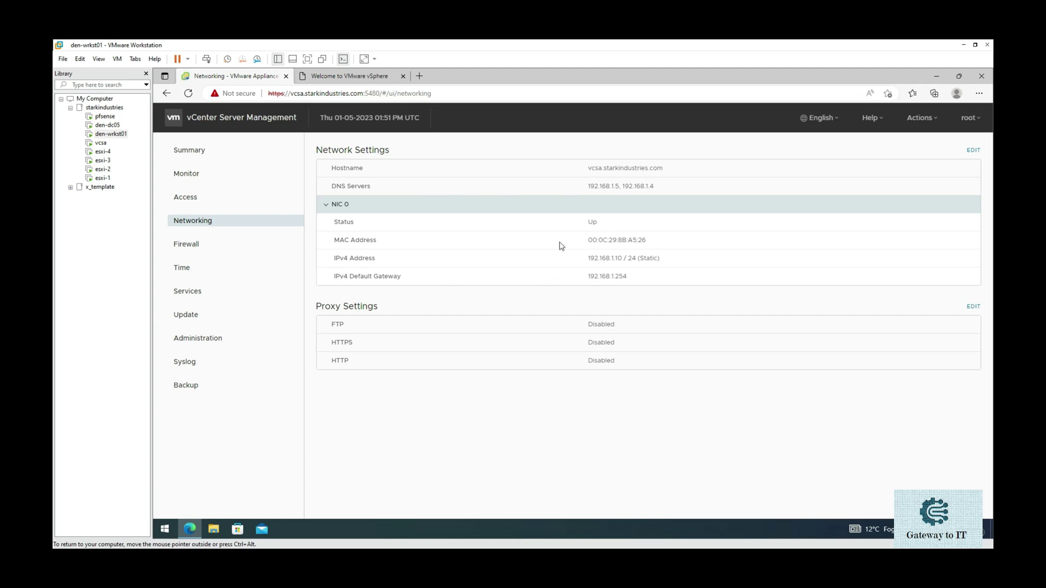
left_click(231, 249)
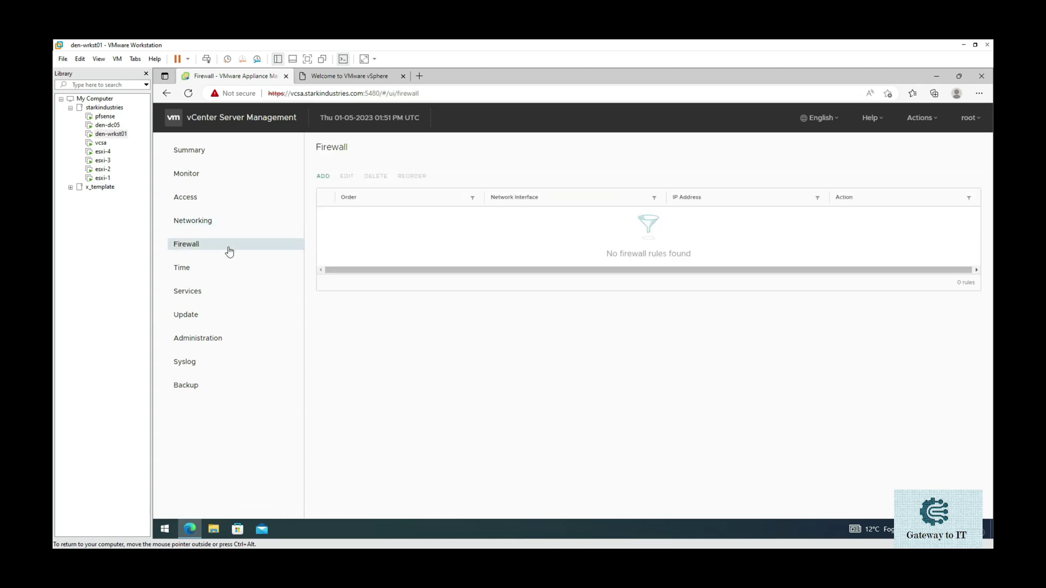
left_click(215, 274)
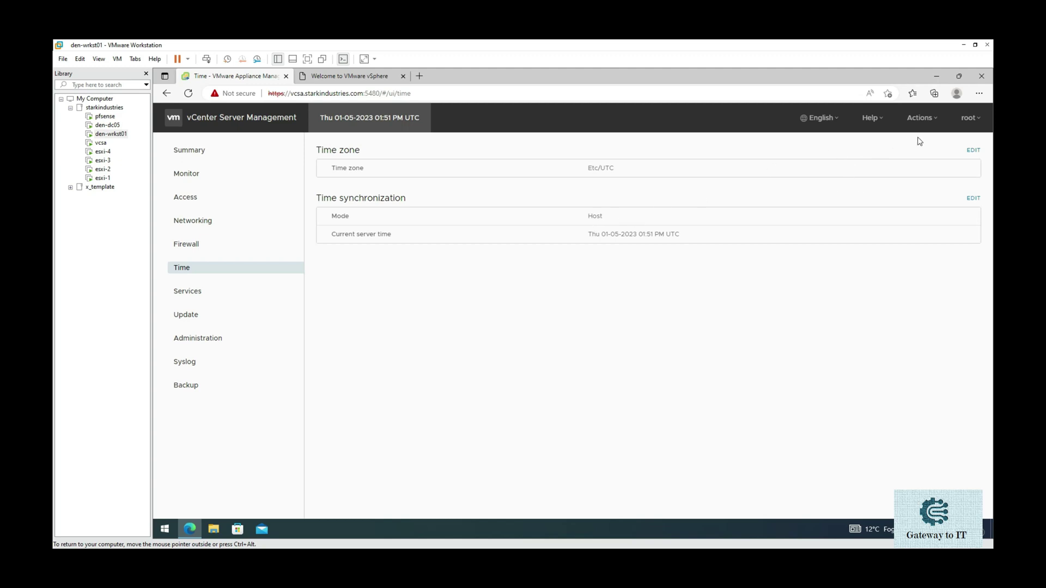
- Edit the time zone, select Asia/Calcutta from the list, and save it
left_click(972, 150)
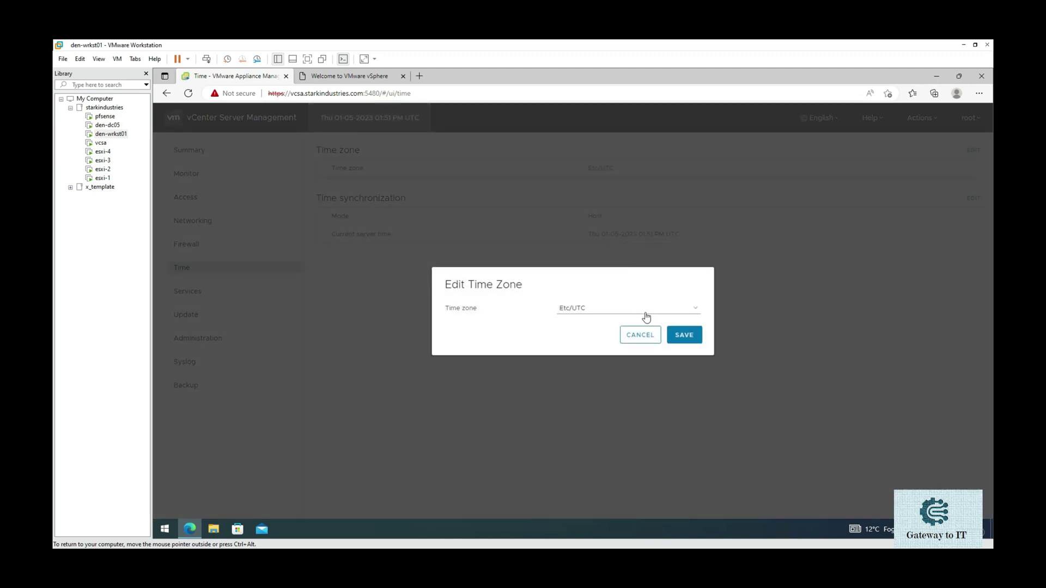
left_click(646, 316)
scroll(660, 483, "down", 2)
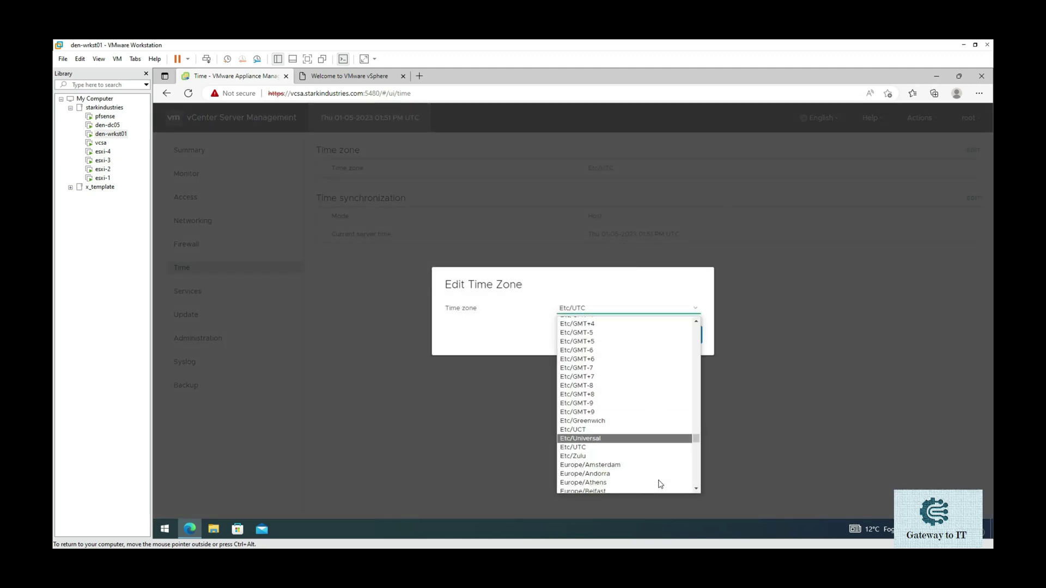
scroll(661, 483, "down", 10)
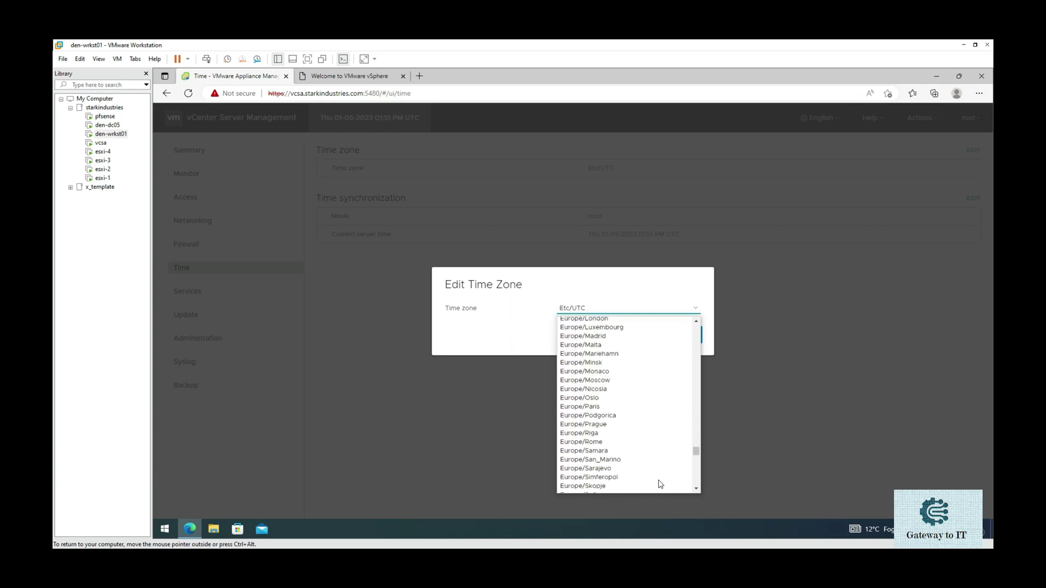
scroll(661, 483, "down", 5)
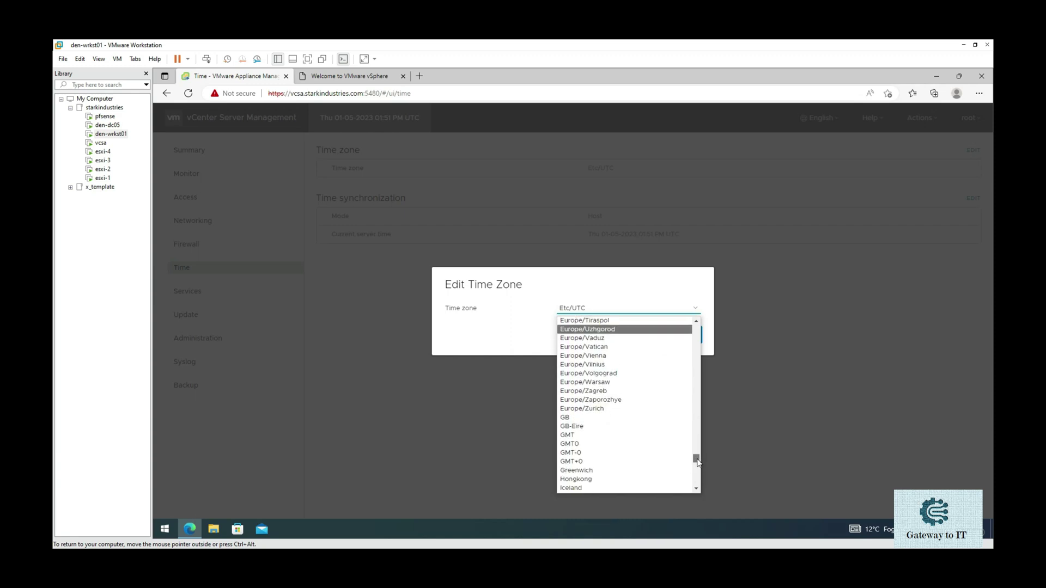
left_click_drag(697, 462, 697, 417)
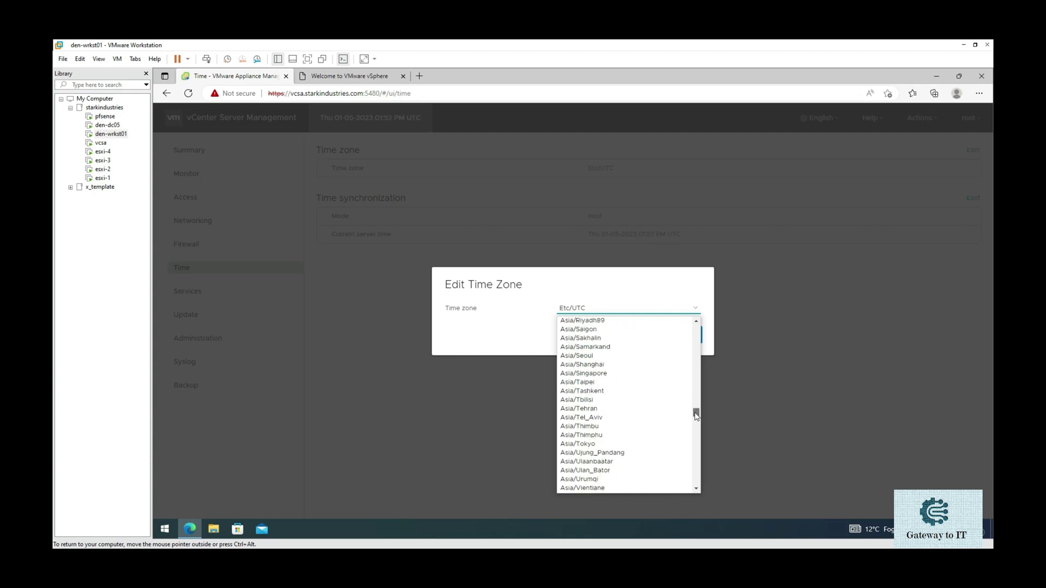
scroll(654, 415, "up", 4)
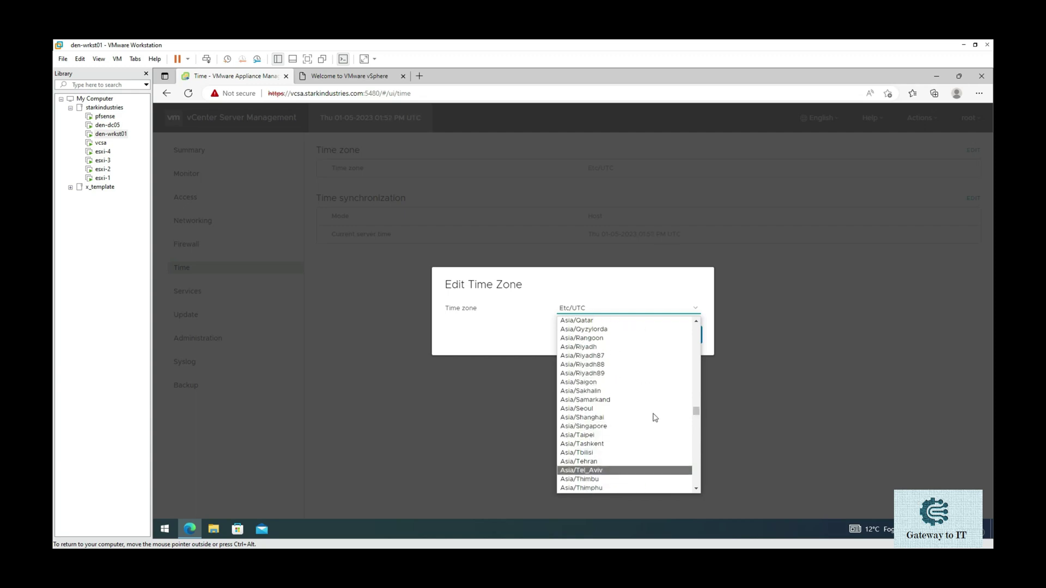
scroll(655, 416, "up", 3)
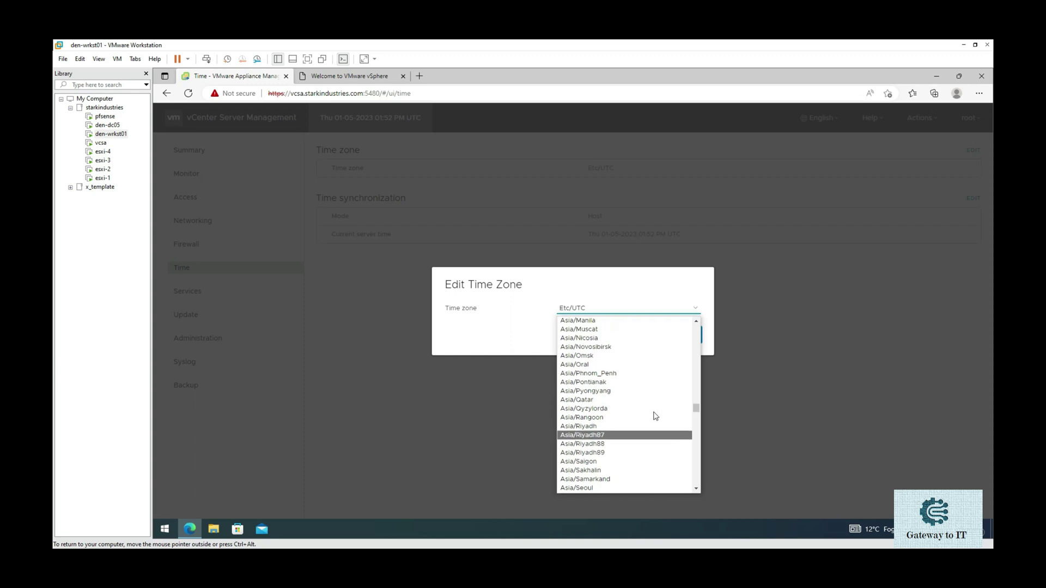
scroll(656, 416, "up", 3)
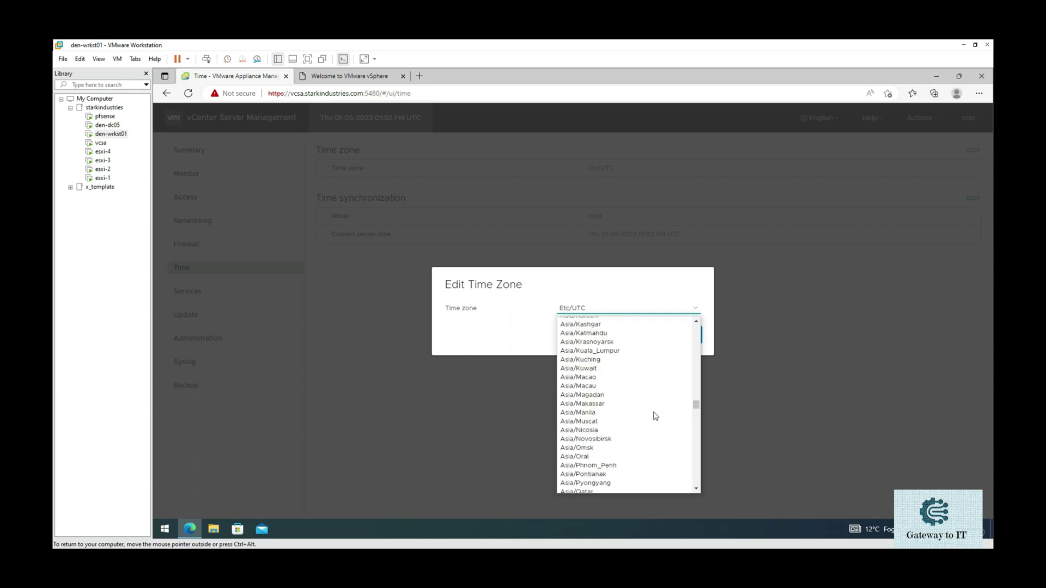
scroll(655, 416, "up", 1)
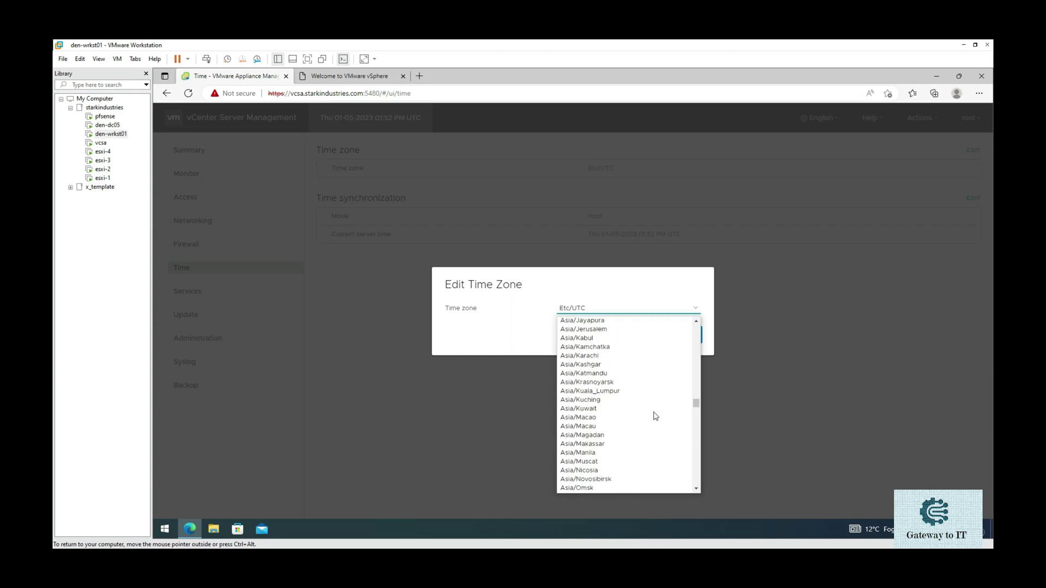
scroll(655, 417, "up", 3)
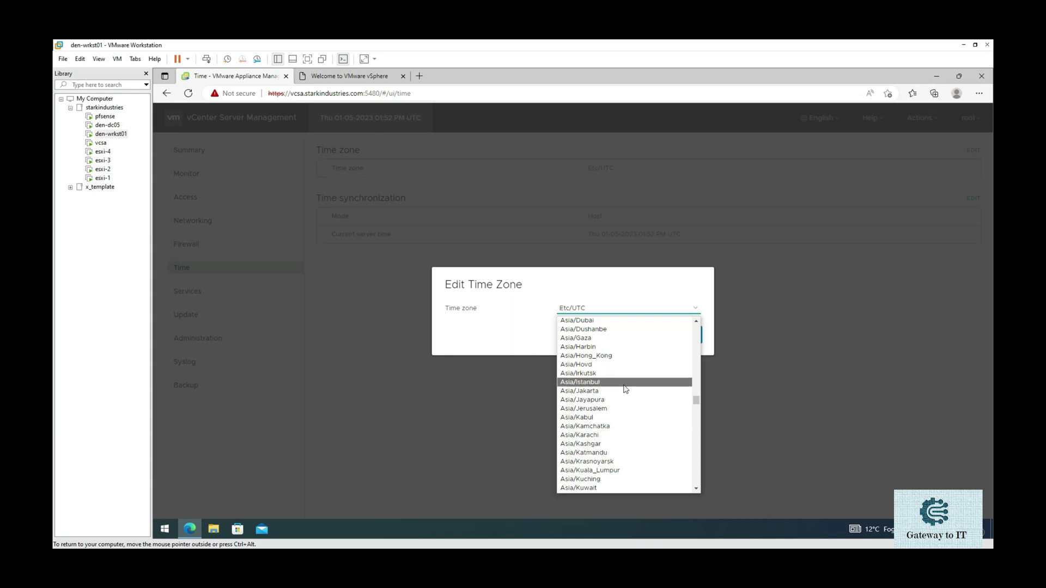
scroll(639, 390, "up", 2)
scroll(637, 382, "up", 3)
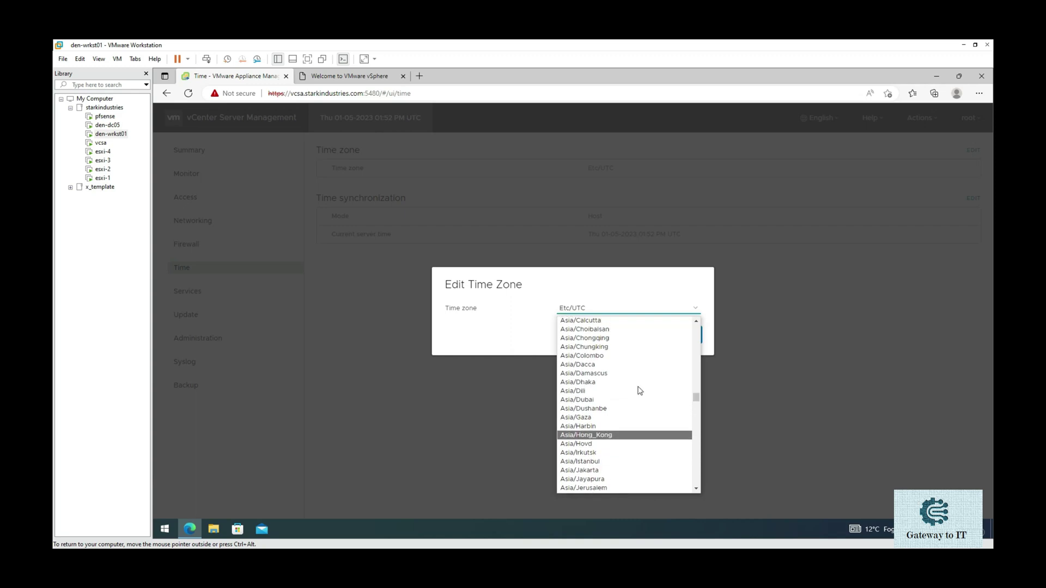
left_click(621, 346)
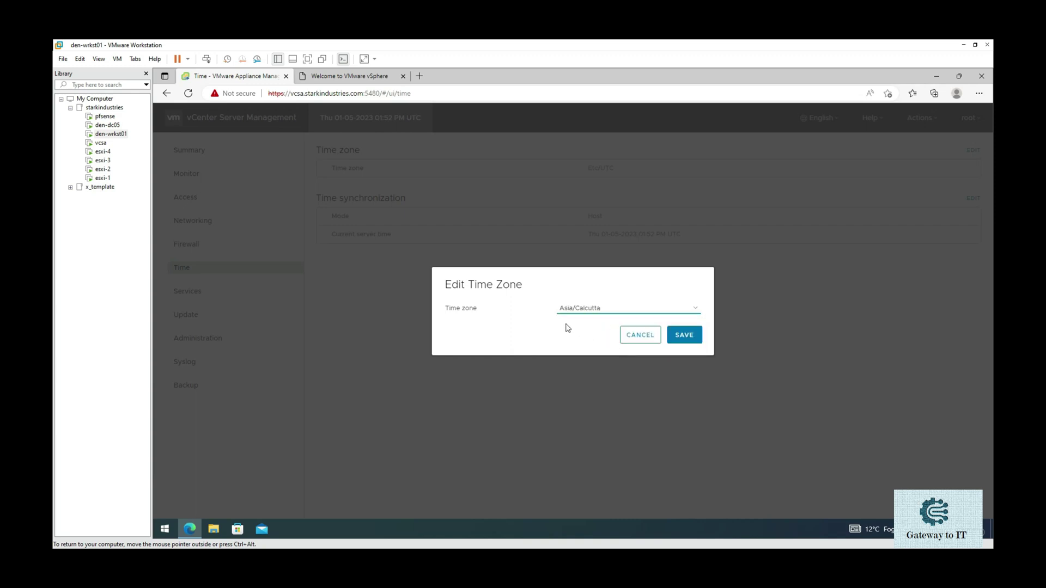
left_click(684, 343)
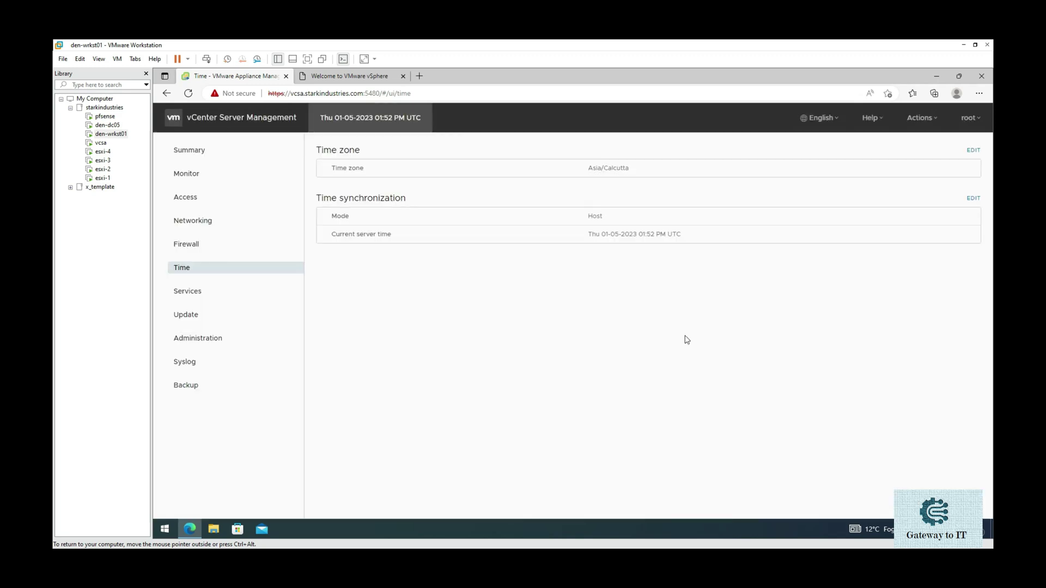
- View the appliance services list sorted by startup type
left_click(226, 294)
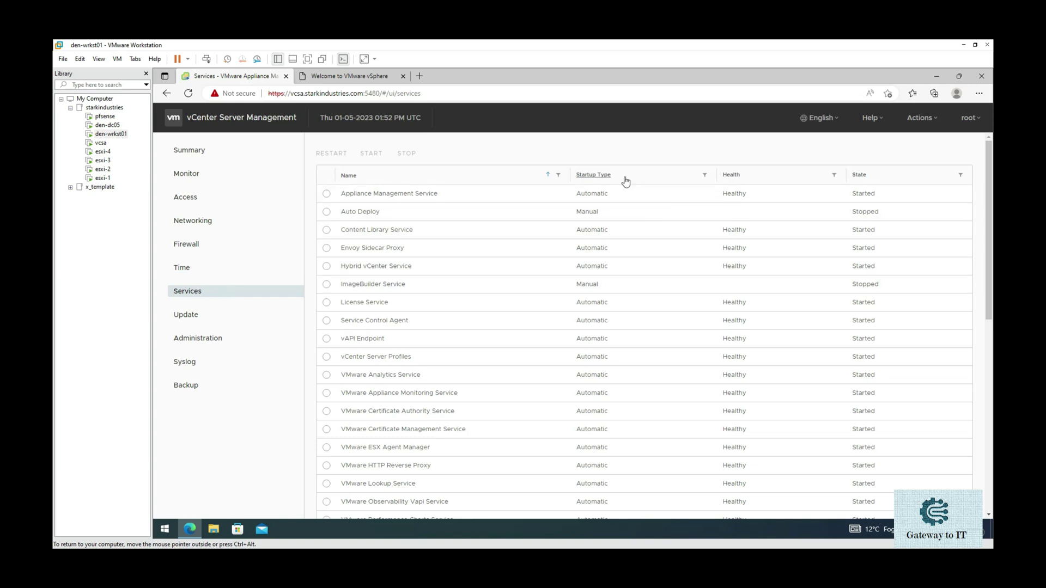
left_click(627, 177)
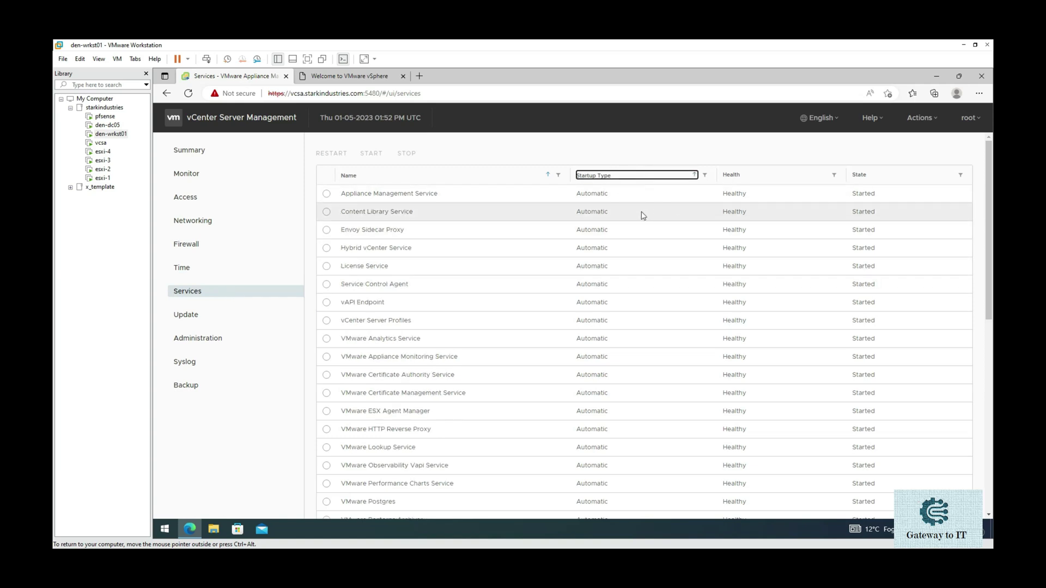
scroll(633, 363, "down", 7)
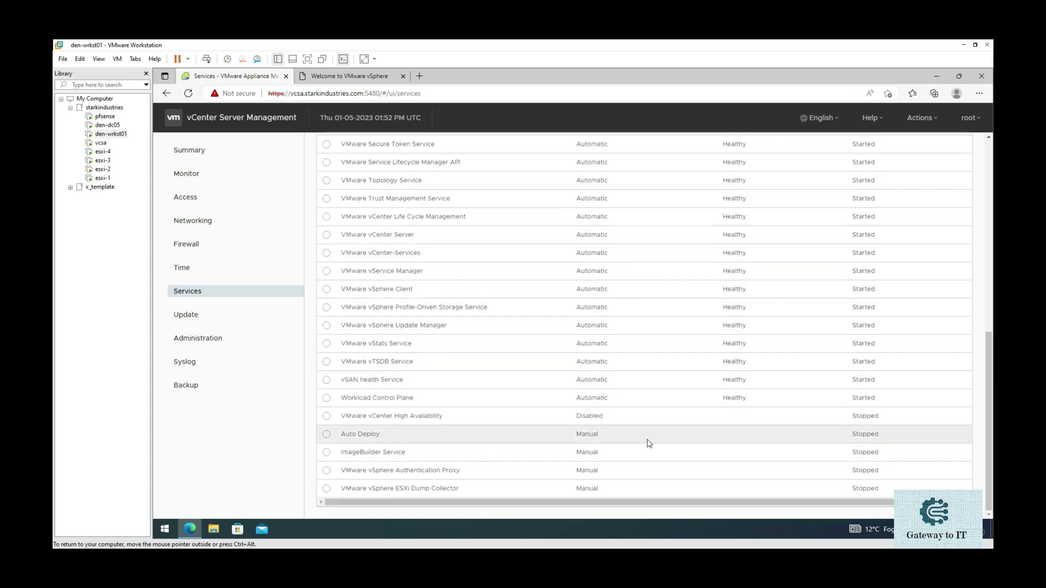
scroll(651, 447, "up", 6)
scroll(652, 451, "up", 1)
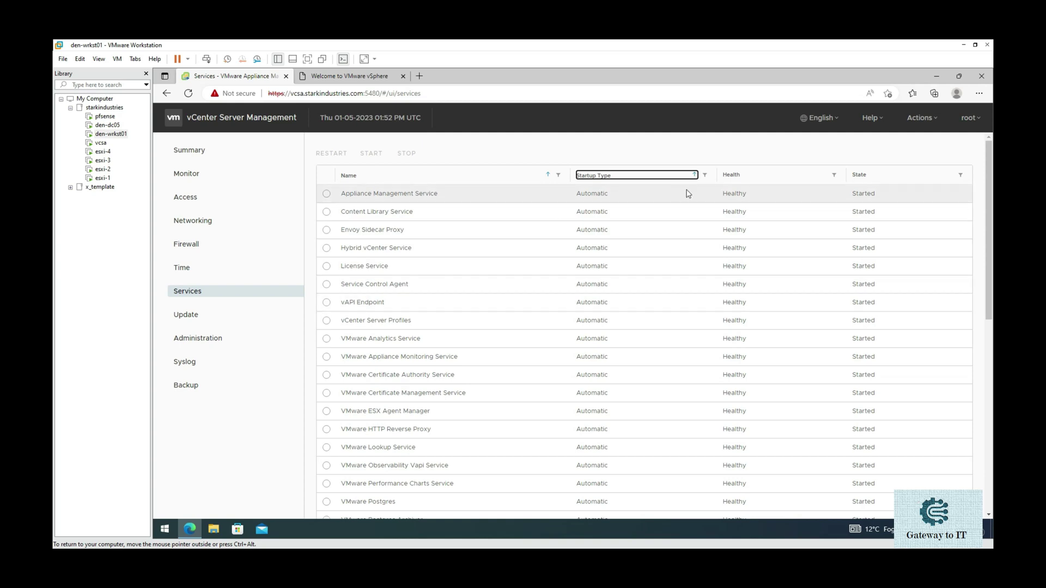
- Check the Update, root password expiration, Syslog and Backup pages, then return to Summary
left_click(220, 318)
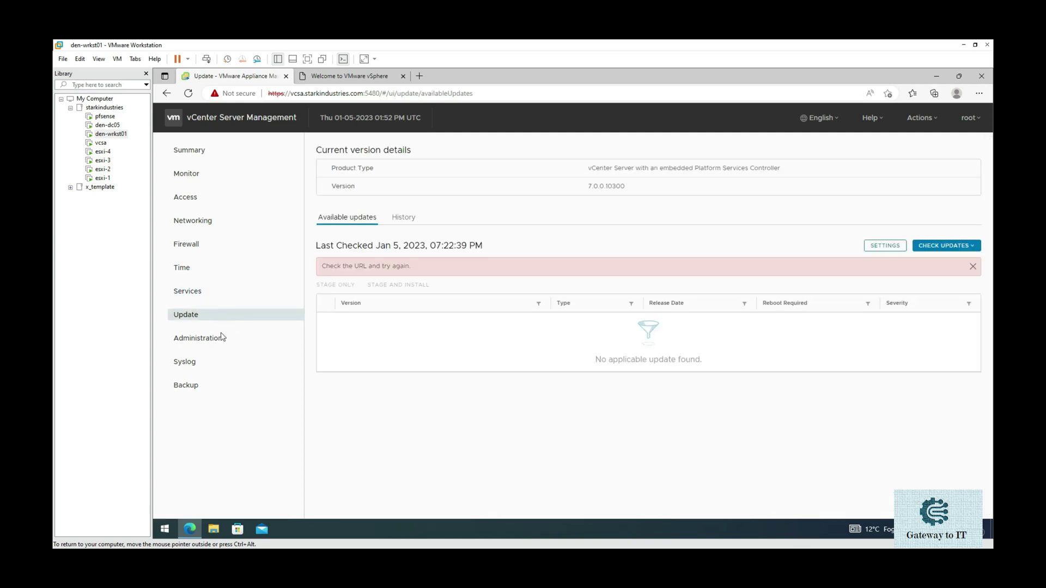
left_click(218, 340)
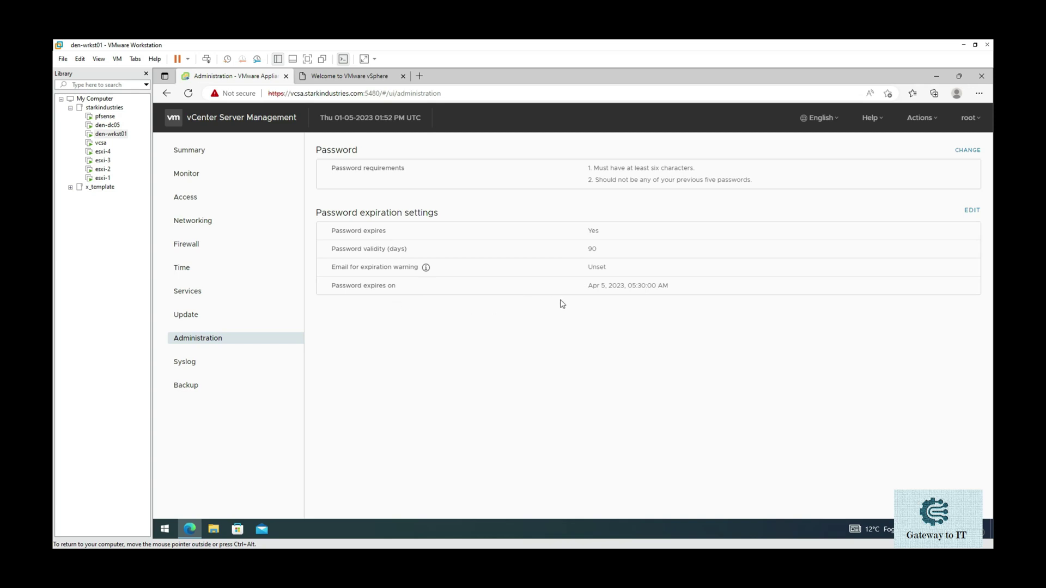
left_click(229, 362)
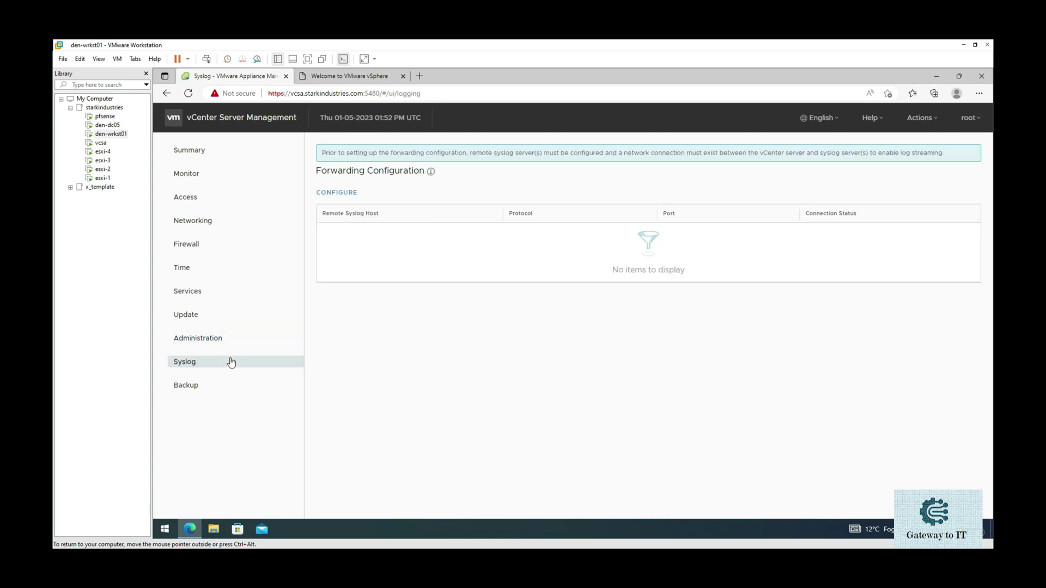
left_click(231, 389)
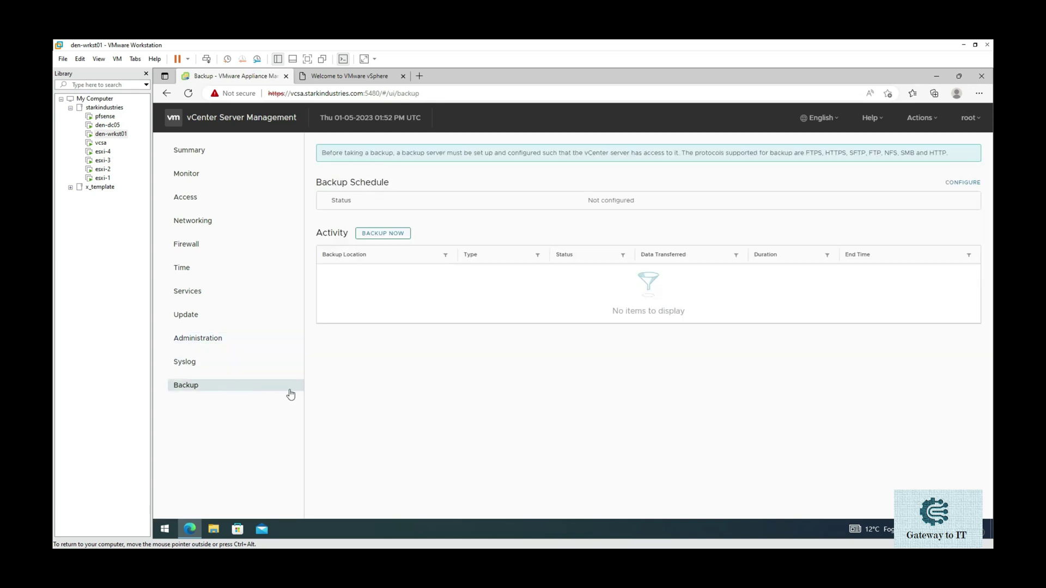
left_click(240, 150)
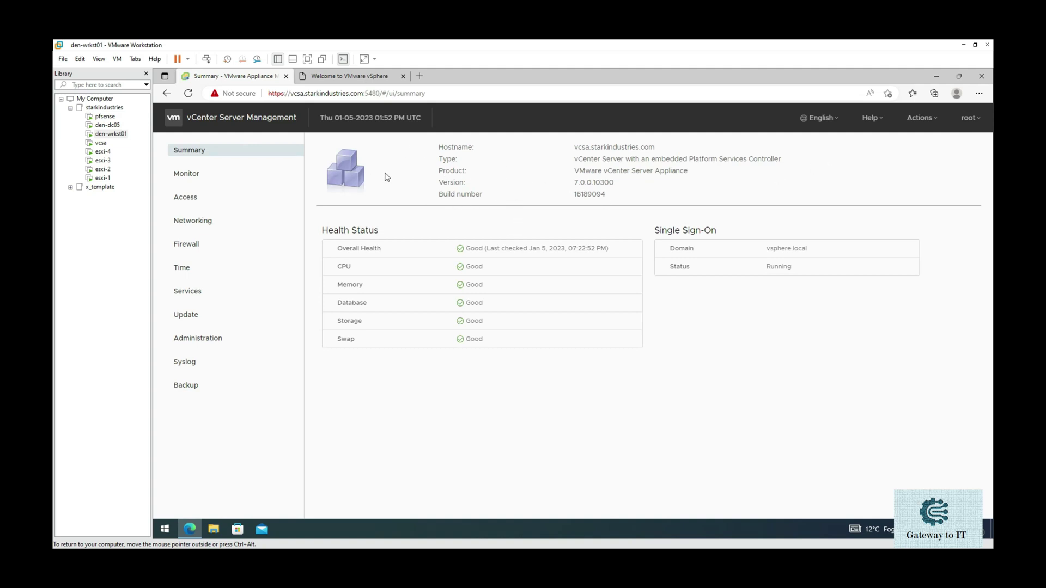
- Trim the address to the :5480 management root and save it as favourite 'vcsa - Mgmt'
left_click(425, 93)
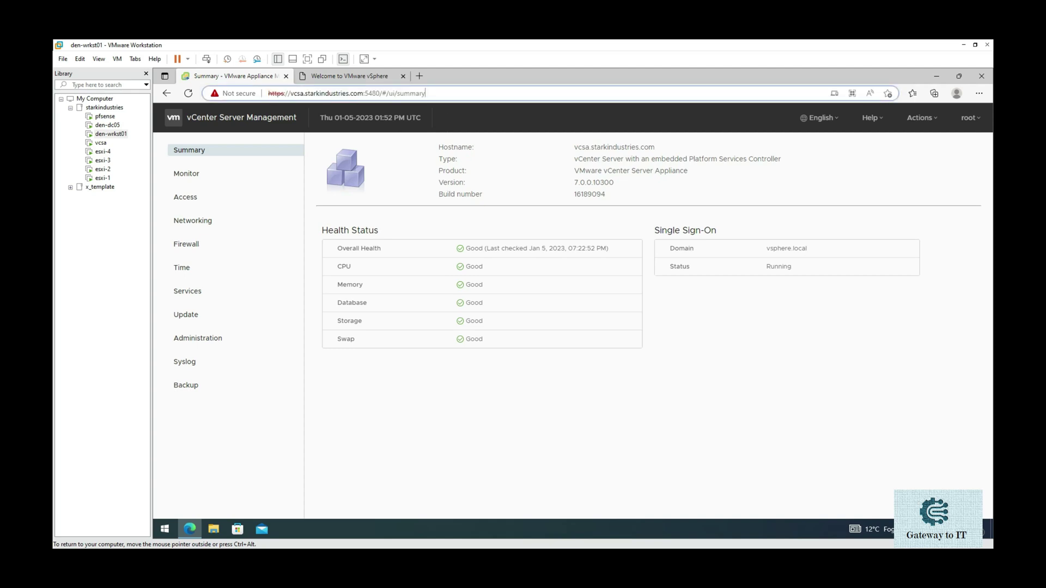
key("BackSpace")
key("BackSpace")
key("BackSpace")
key("BackSpace")
key("BackSpace")
key("BackSpace")
key("BackSpace")
key("BackSpace")
key("BackSpace")
key("BackSpace")
key("BackSpace")
key("BackSpace")
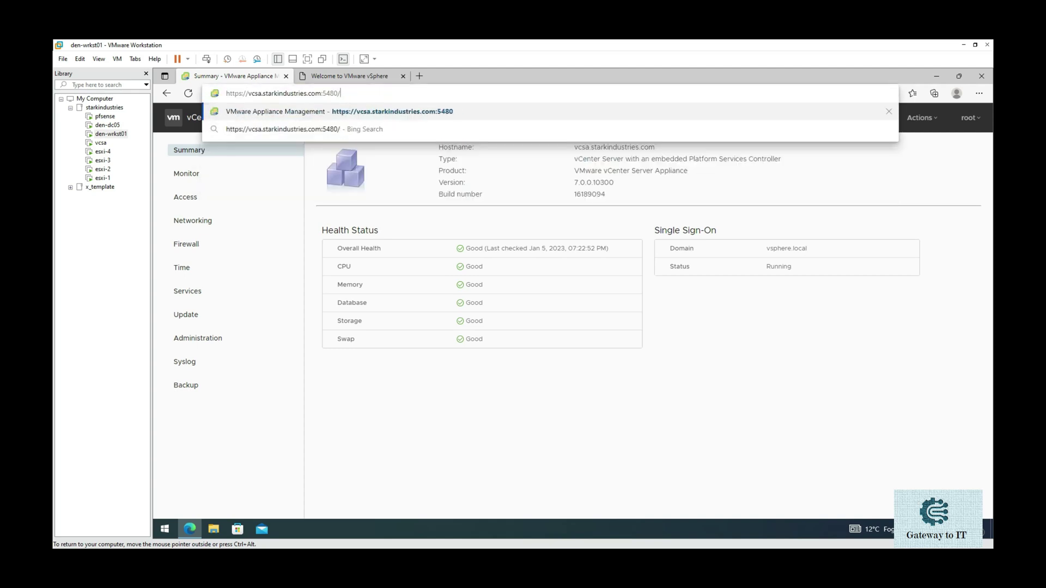
key("Return")
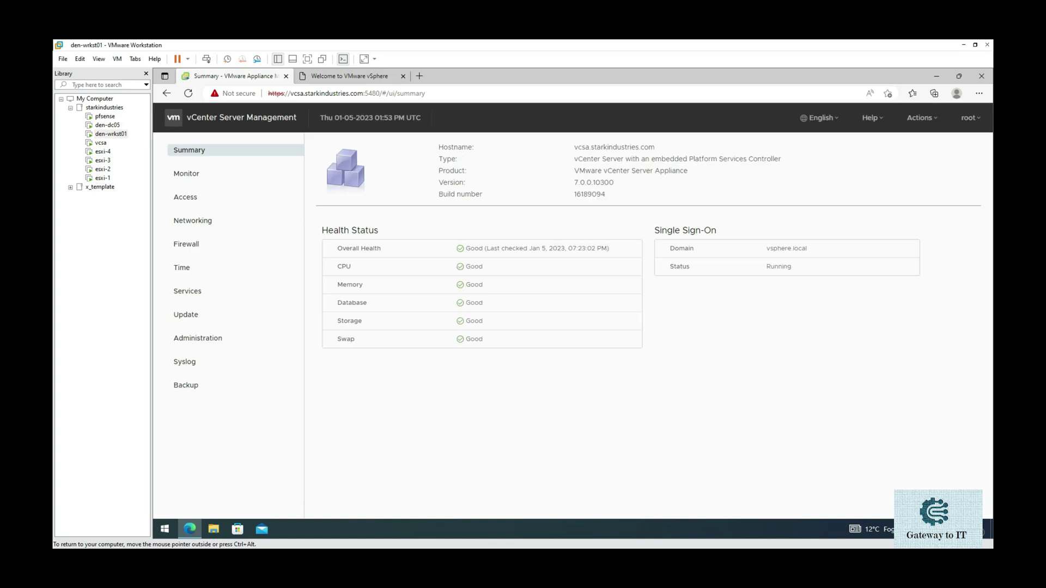
left_click(887, 93)
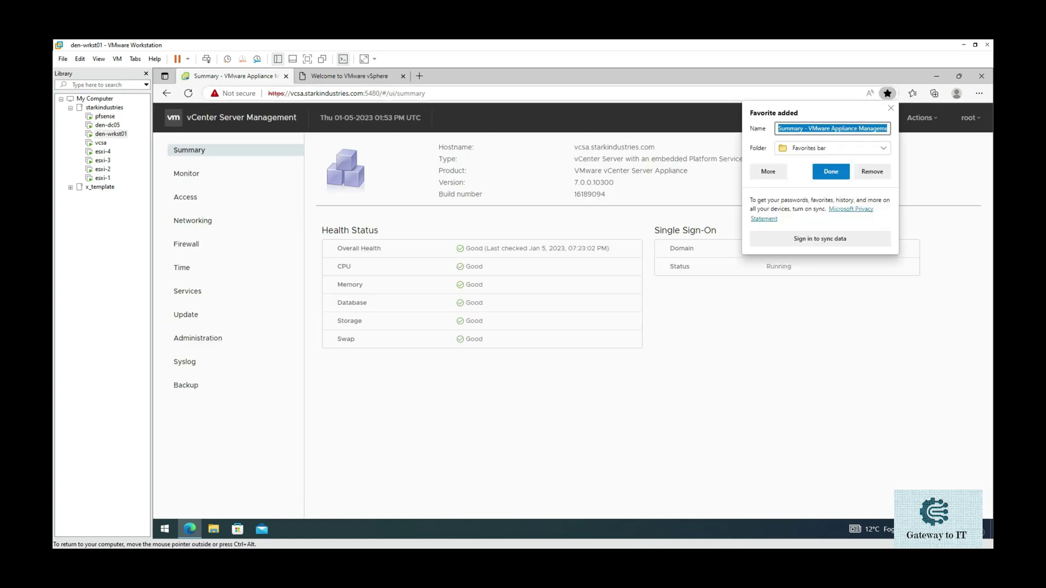
left_click(804, 129)
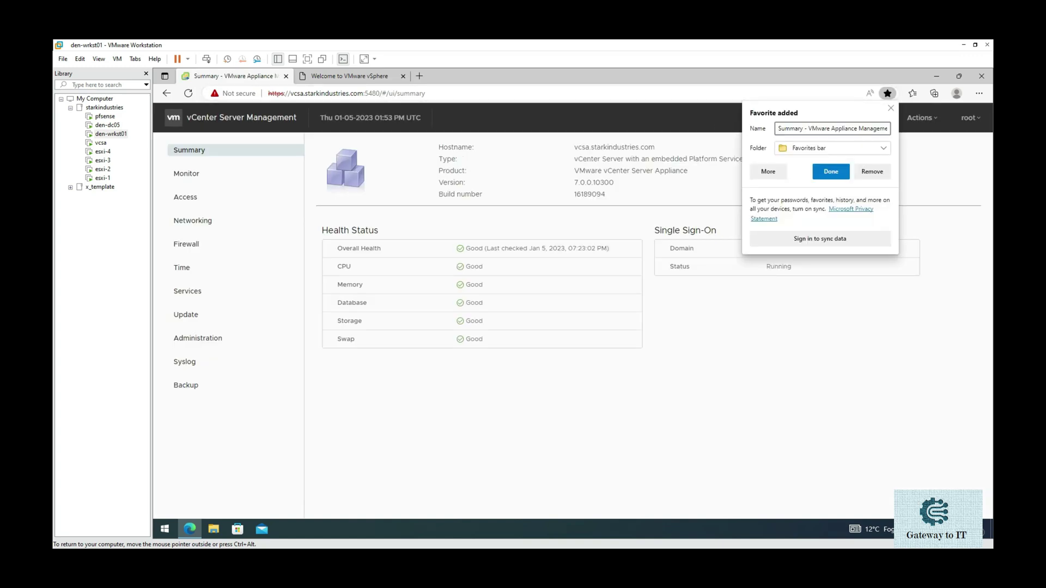
key("ctrl+a")
key("BackSpace")
type("vcsa - Mgmt")
left_click(828, 174)
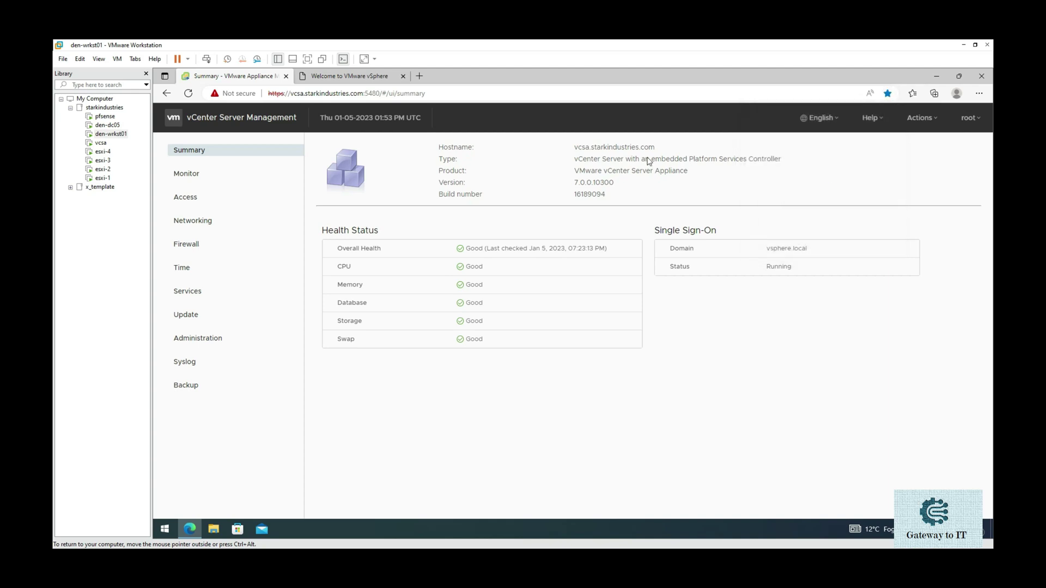
- Test the 'vcsa - Mgmt' favourite from a new tab, then close that tab
left_click(285, 75)
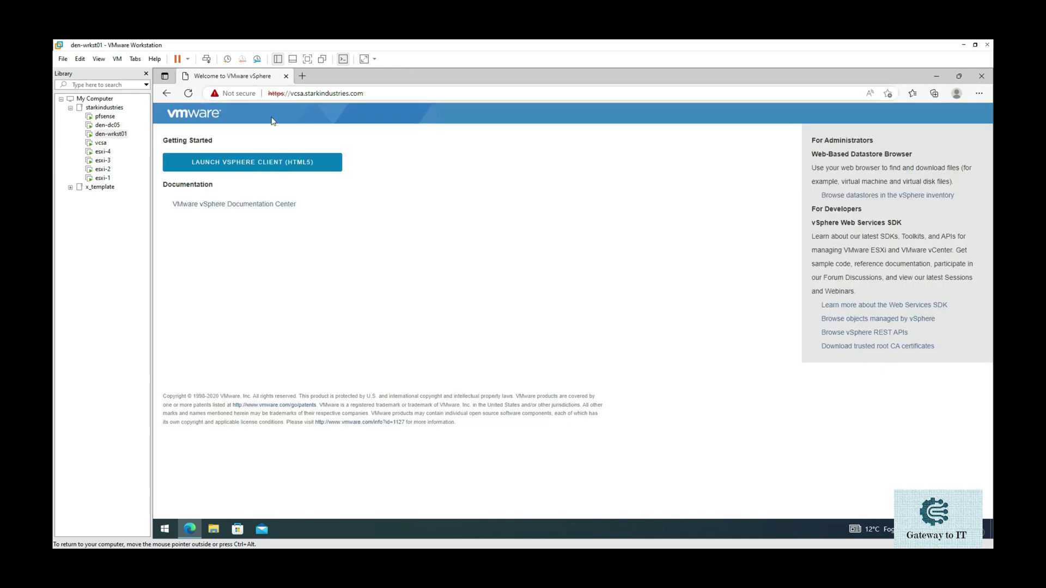
left_click(303, 75)
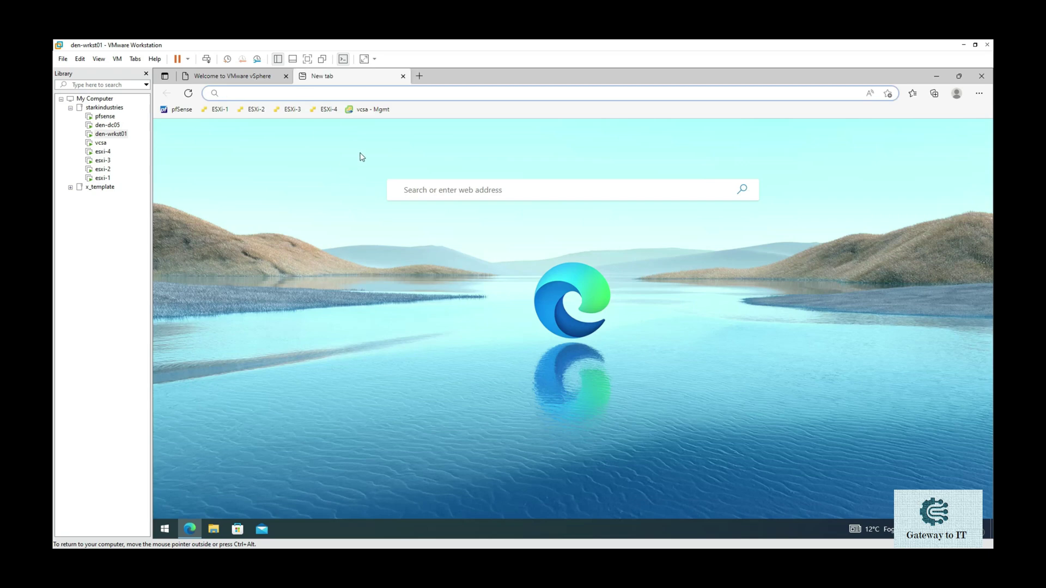
left_click(370, 110)
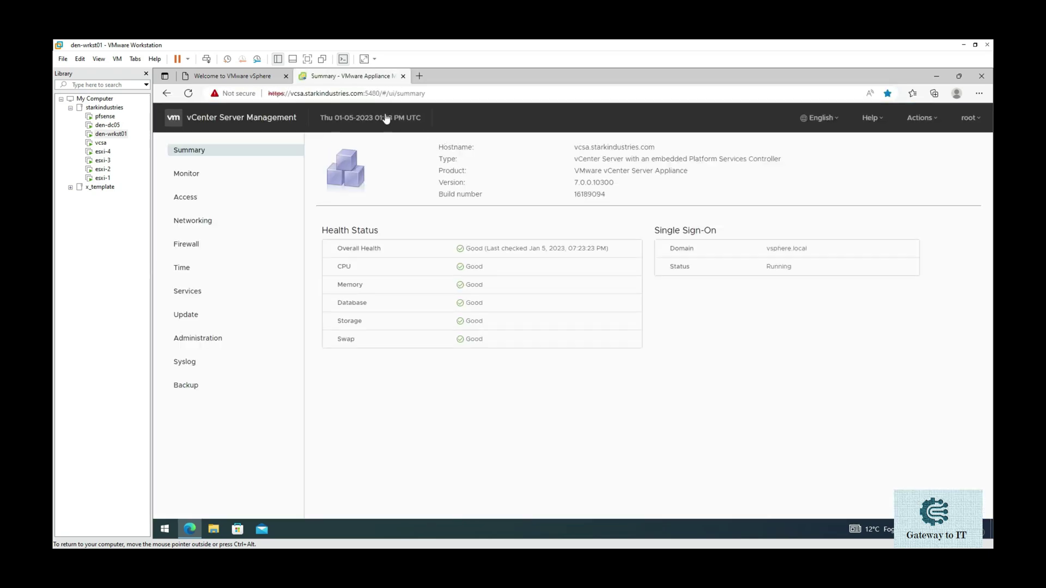
left_click(403, 76)
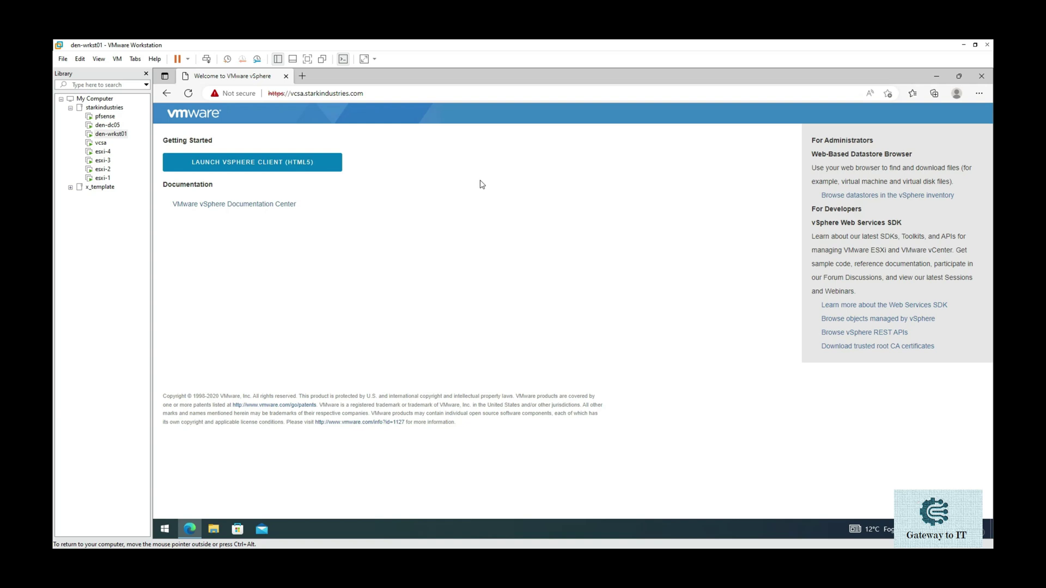
- Bookmark the vSphere welcome page as favourite 'vCSA'
key("ctrl+d")
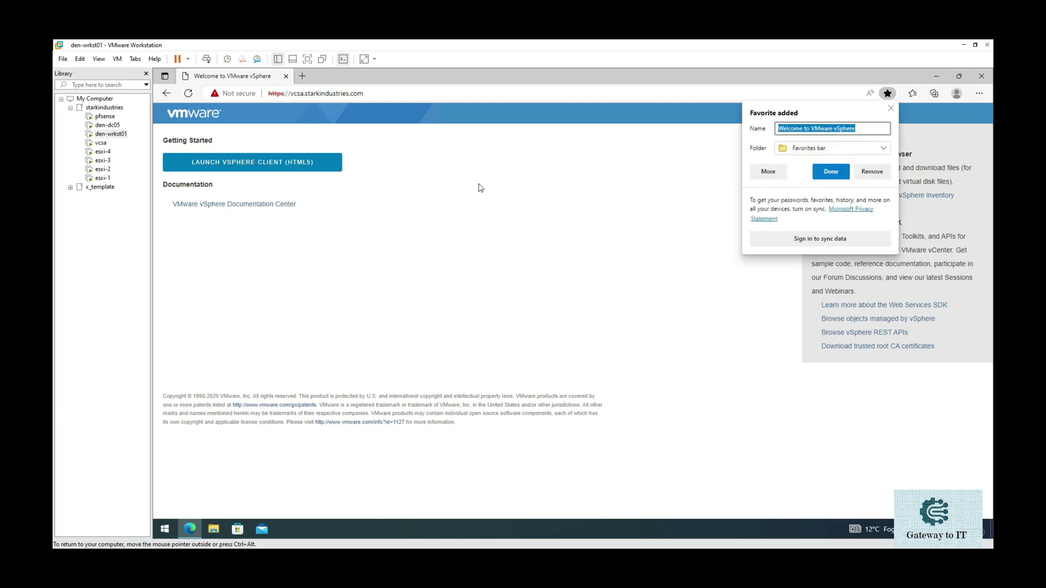
left_click(804, 129)
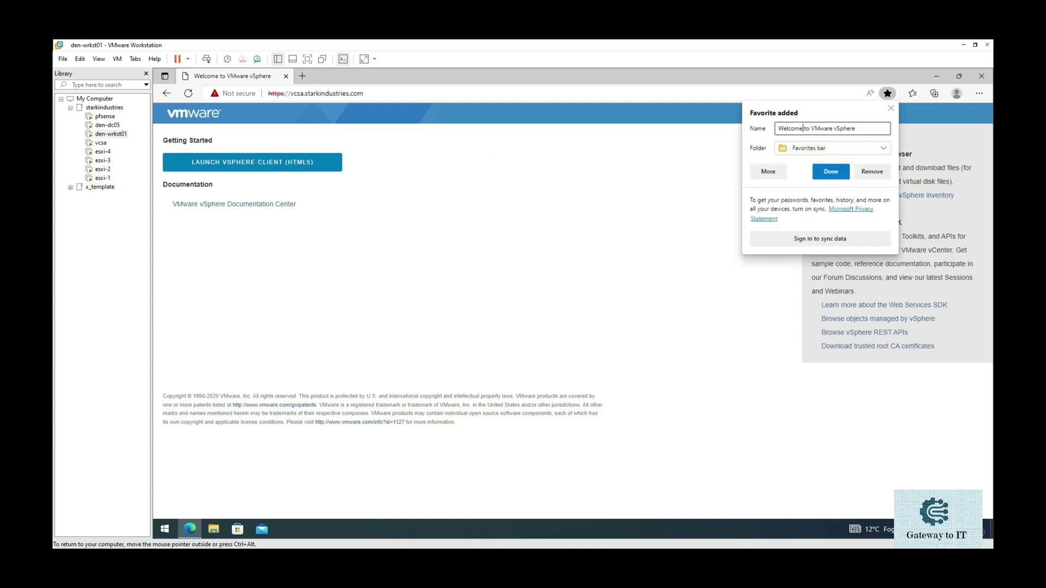
key("ctrl+a")
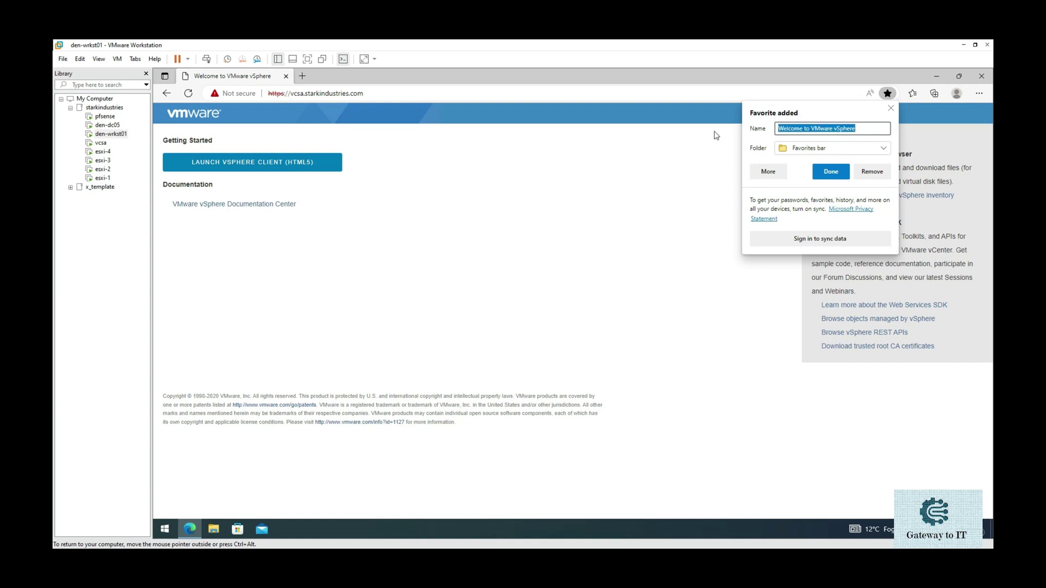
type("vCSA")
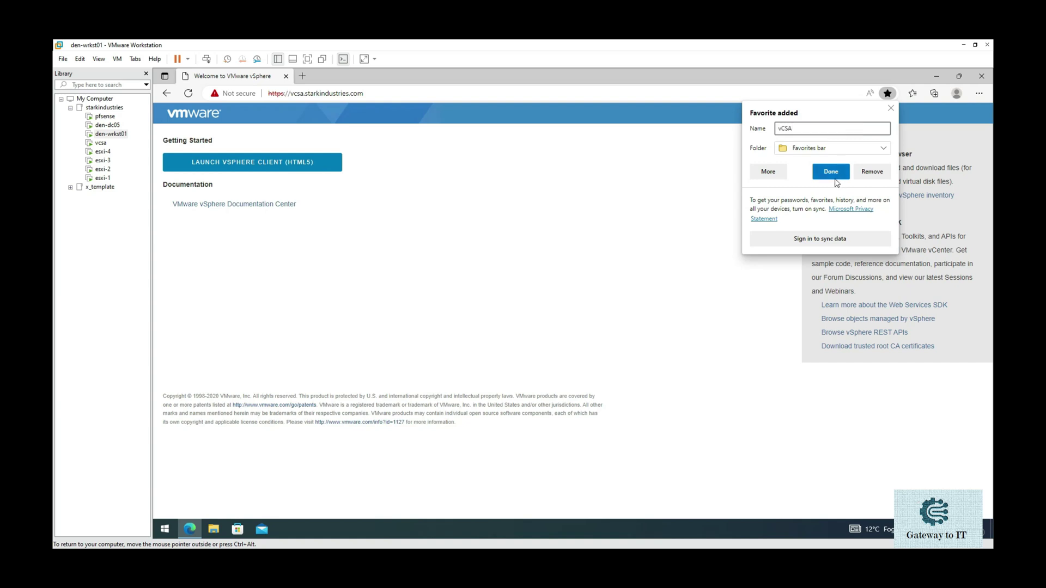
left_click(831, 172)
- Close the welcome page tab and test the 'vCSA' favourite from a new tab
left_click(302, 75)
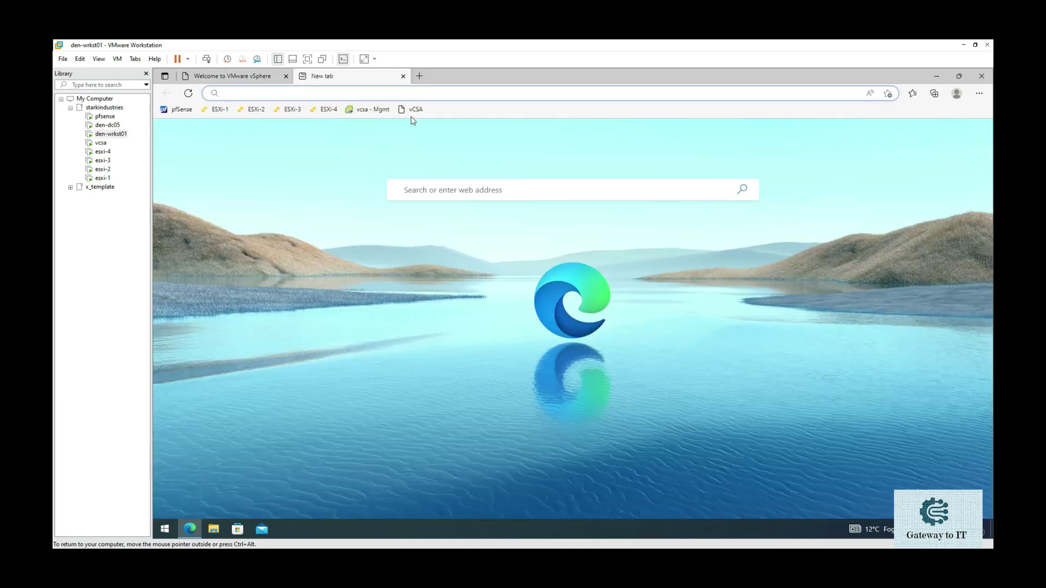
left_click(278, 76)
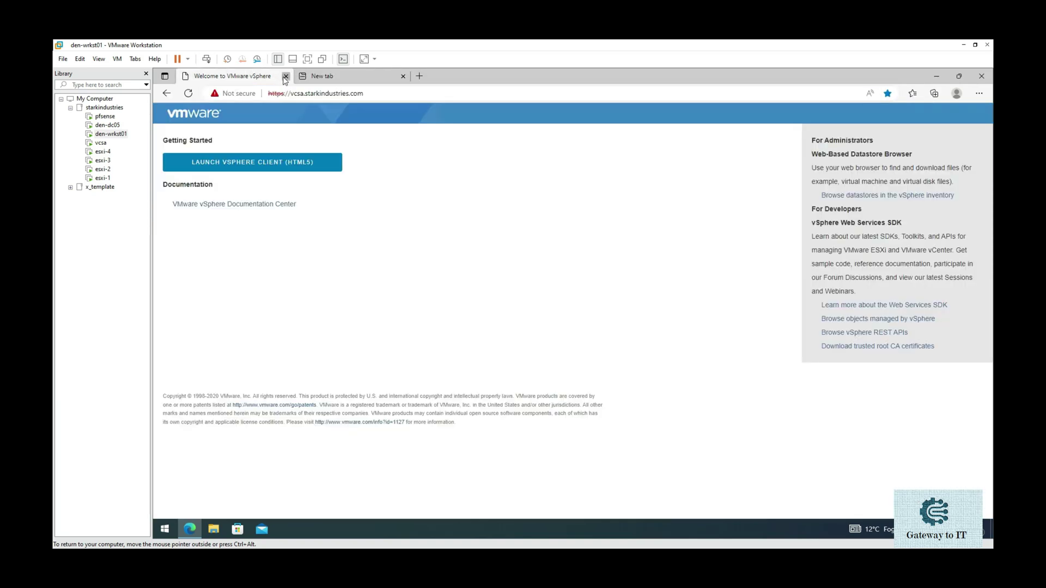
left_click(286, 76)
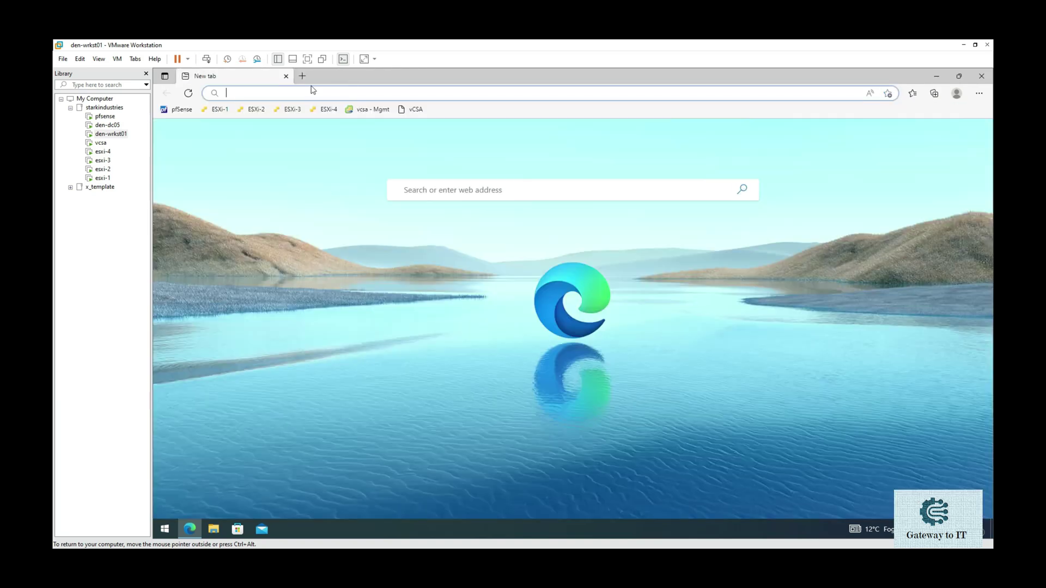
left_click(414, 110)
left_click(304, 171)
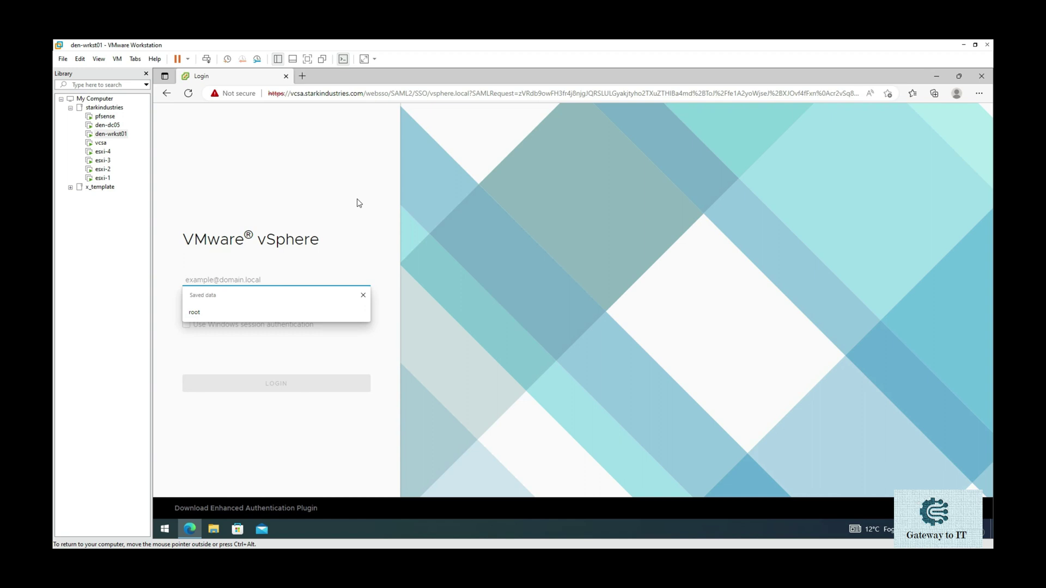
type("adminis")
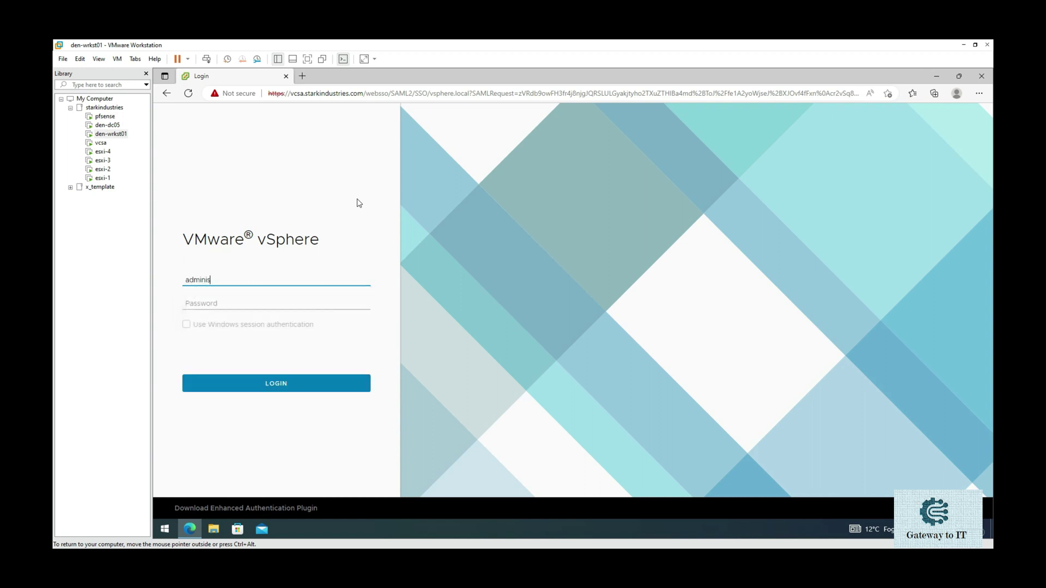
type("trator@vsphere.local")
key("Tab")
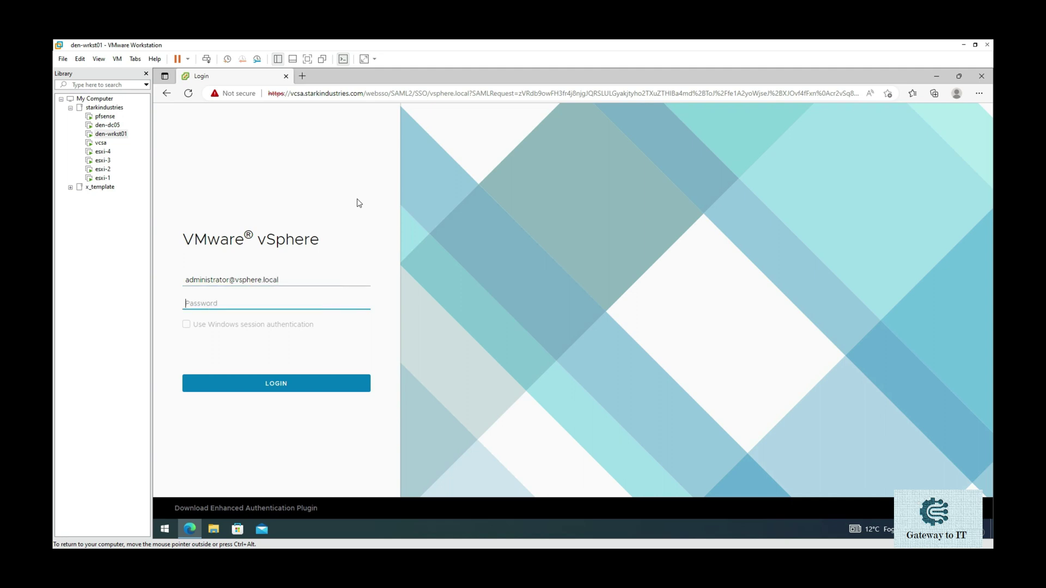
type("••••••••••")
left_click(305, 388)
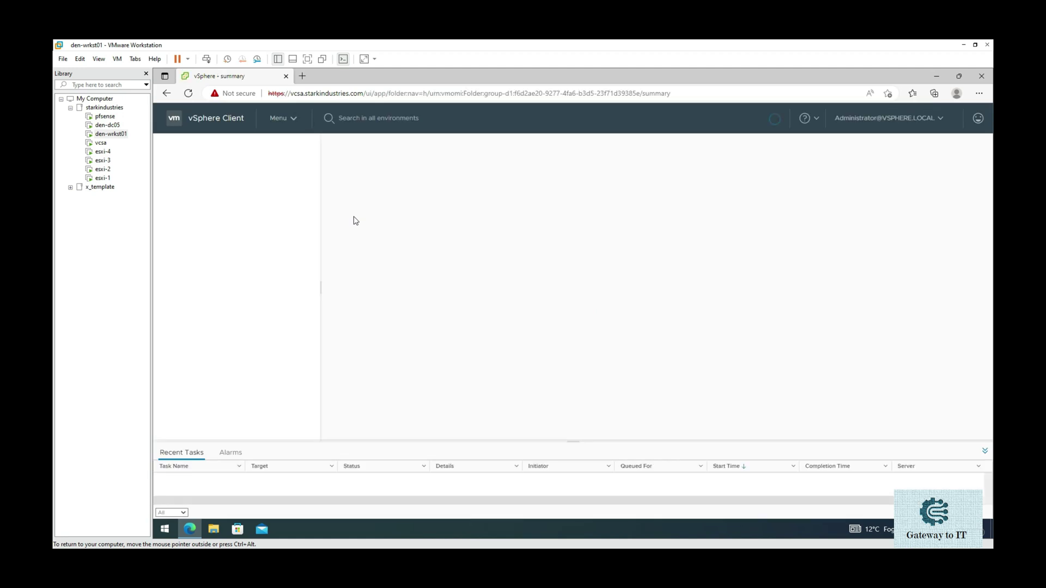
- Collapse Recent Tasks, then open and dismiss the Actions menu for vcsa.starkindustries.com
left_click(985, 451)
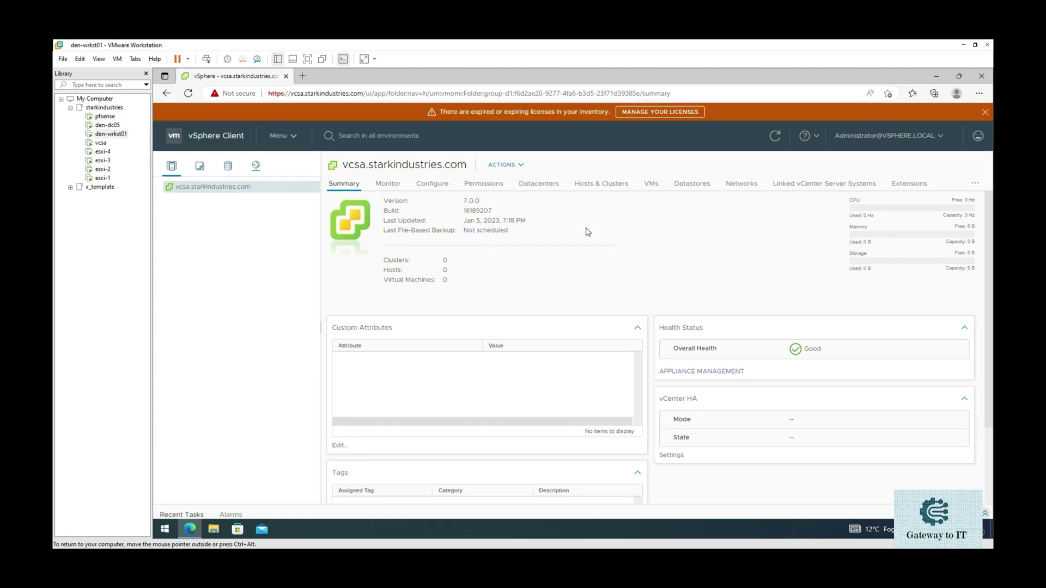
right_click(218, 188)
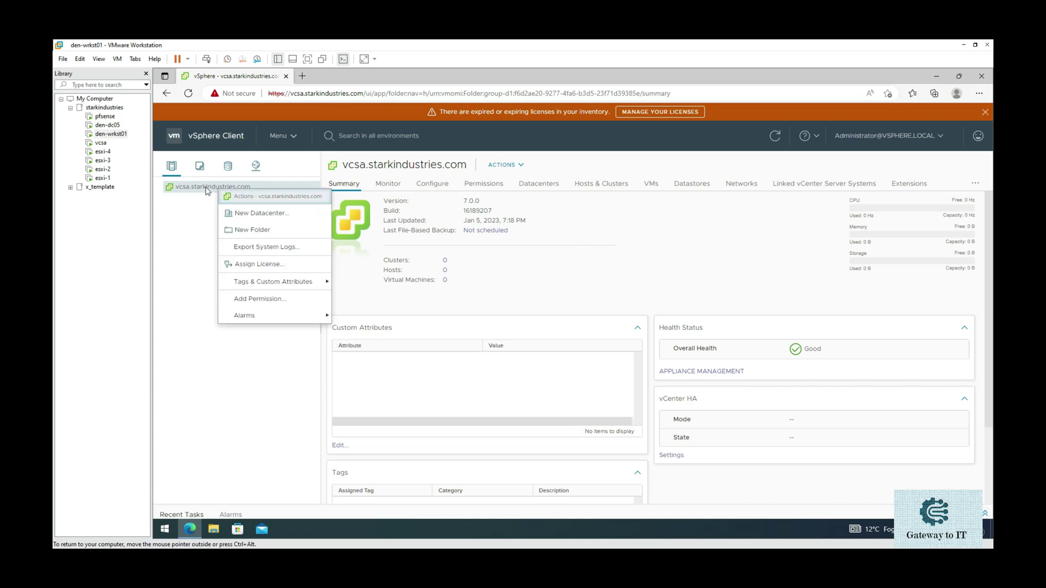
left_click(206, 189)
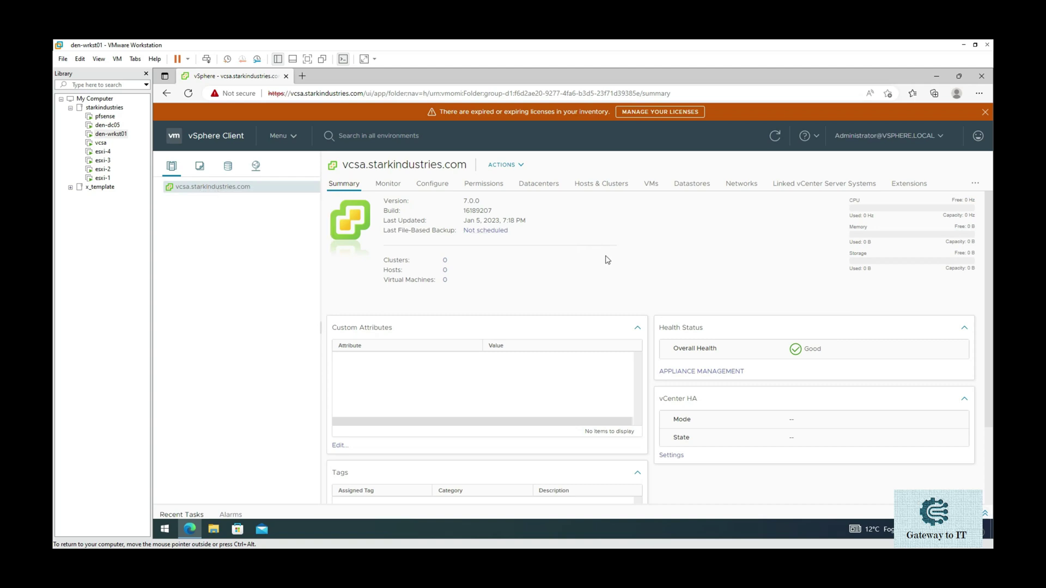